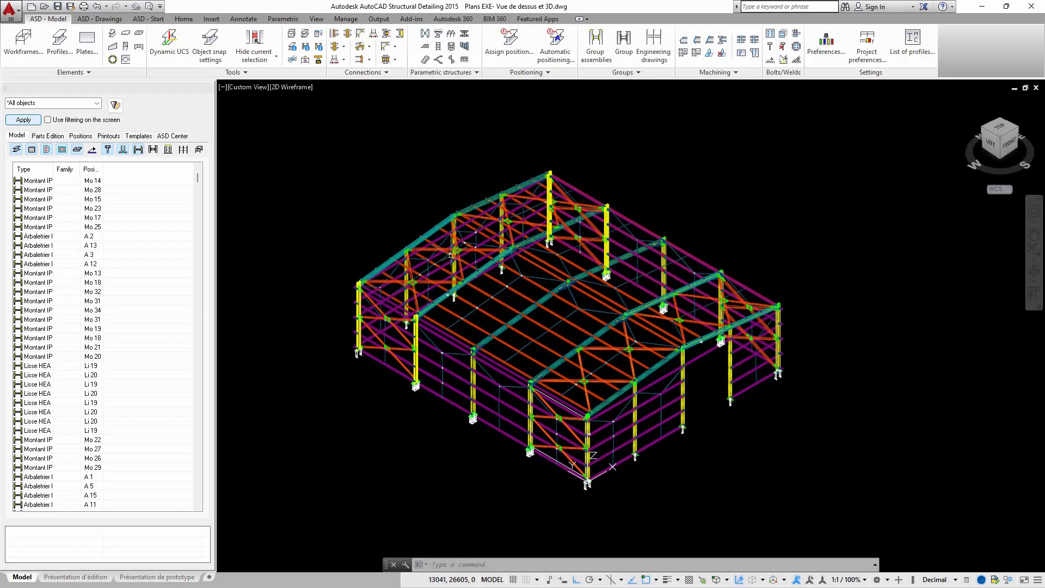
# Switch to the Vue 3D et Vue de dessus PDF in Adobe Reader and examine the profile labels on the 3D view.
pyautogui.hotkey('alt', 'Tab')
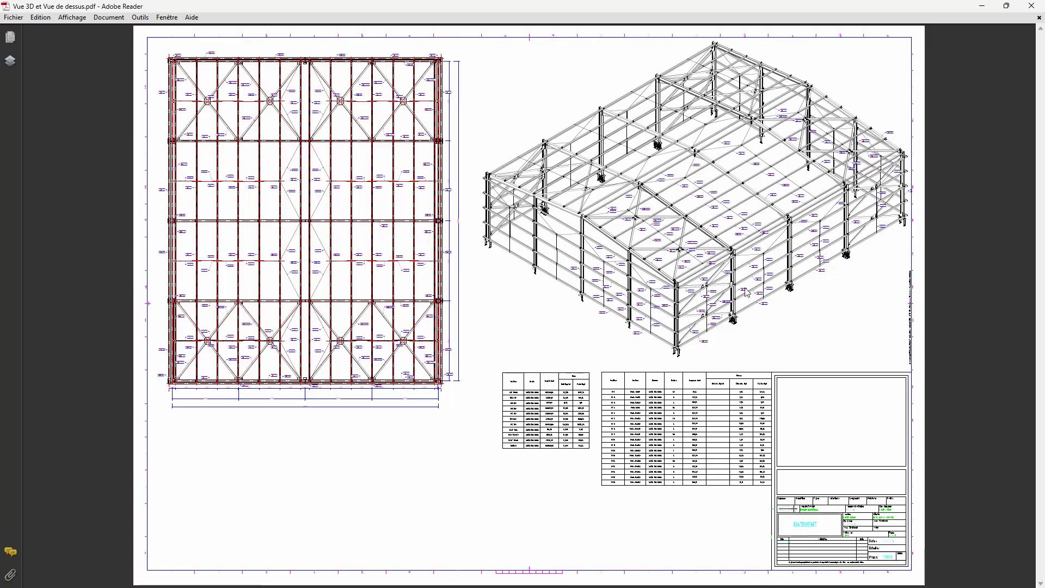
pyautogui.keyDown('ctrl'); pyautogui.scroll(2, 657, 381); pyautogui.keyUp('ctrl')
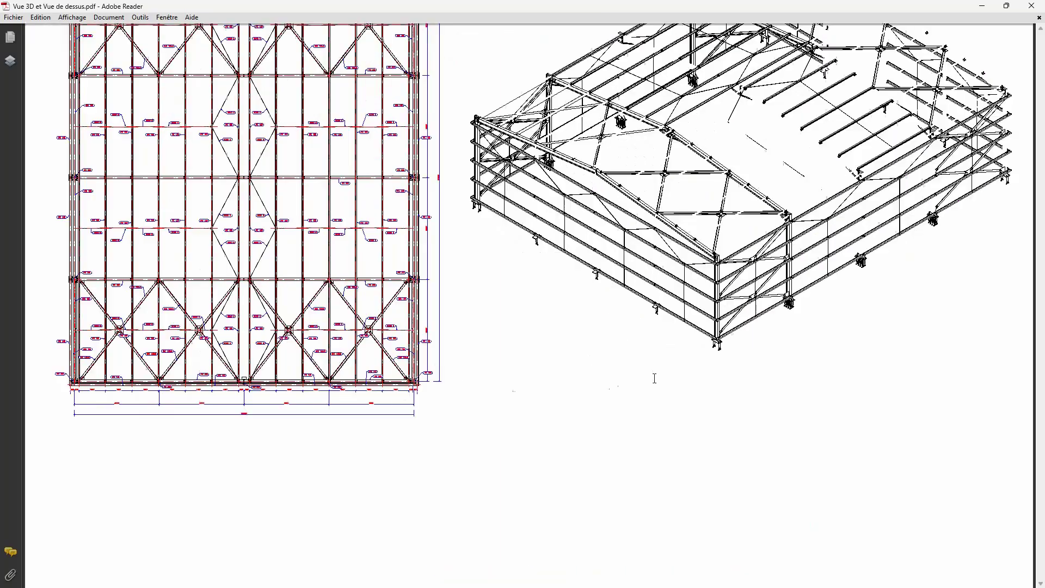
pyautogui.keyDown('ctrl'); pyautogui.scroll(-2, 453, 363); pyautogui.keyUp('ctrl')
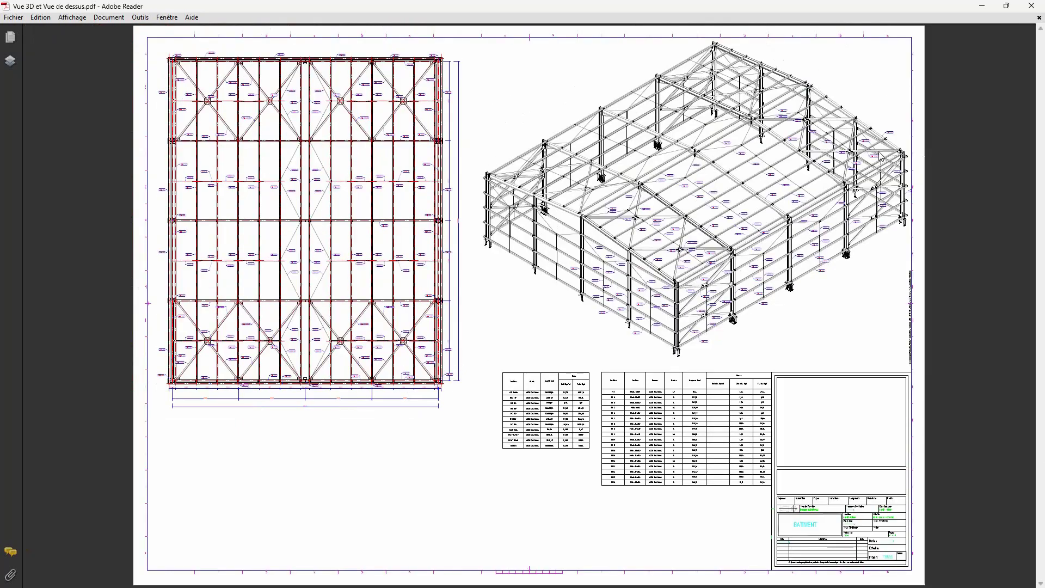
pyautogui.keyDown('ctrl'); pyautogui.scroll(4, 680, 198); pyautogui.keyUp('ctrl')
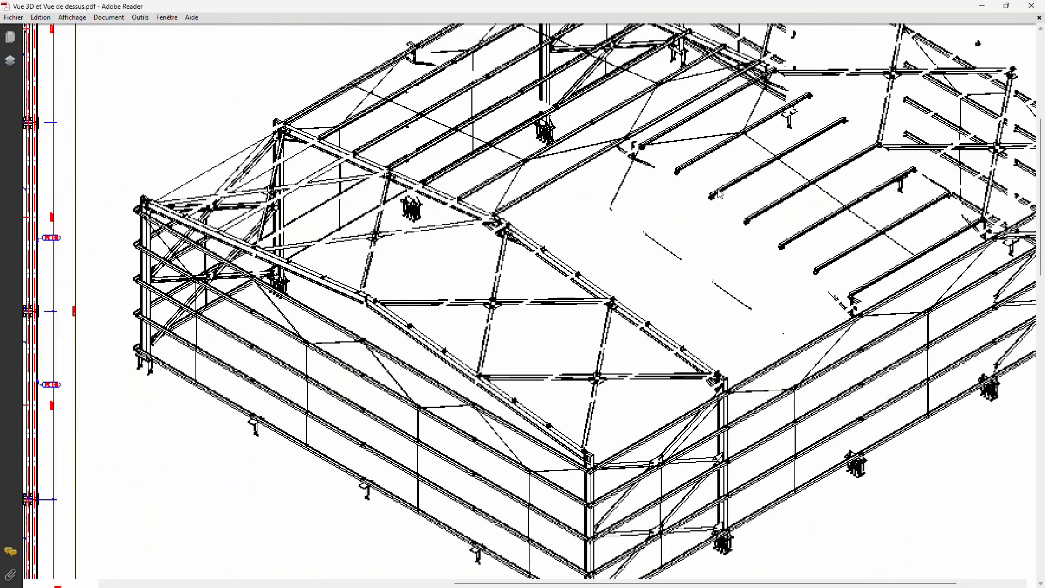
pyautogui.scroll(1, 680, 197)
pyautogui.scroll(-3, 576, 234)
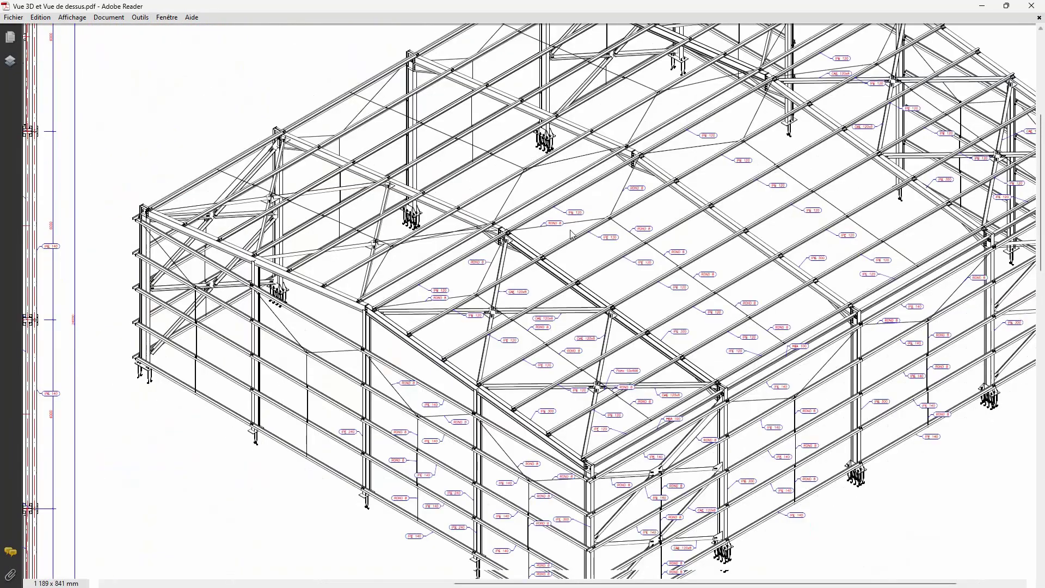
pyautogui.keyDown('ctrl'); pyautogui.scroll(1, 544, 357); pyautogui.keyUp('ctrl')
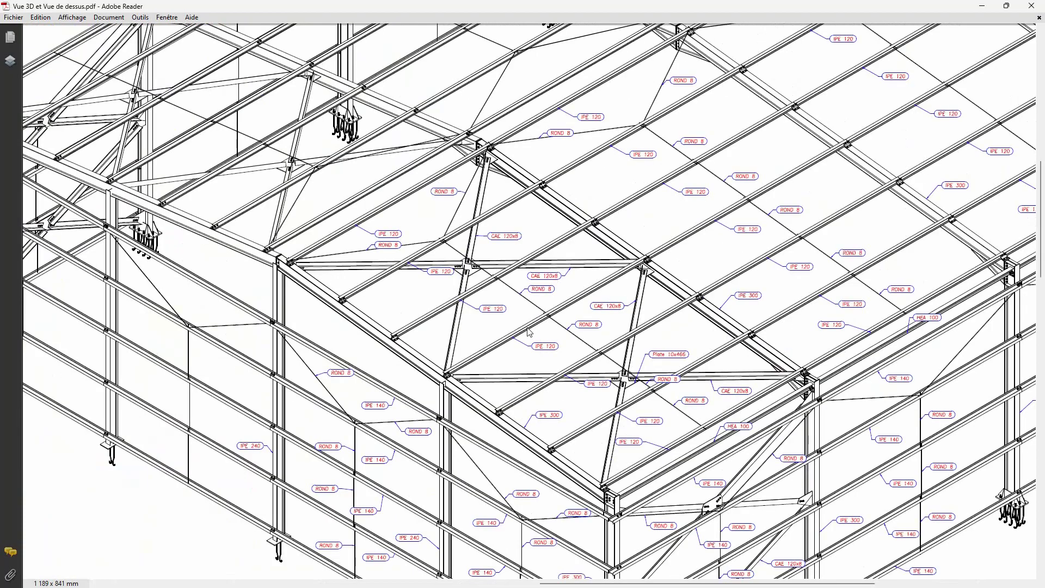
pyautogui.keyDown('ctrl'); pyautogui.scroll(2, 541, 339); pyautogui.keyUp('ctrl')
pyautogui.keyDown('ctrl'); pyautogui.scroll(-1, 516, 226); pyautogui.keyUp('ctrl')
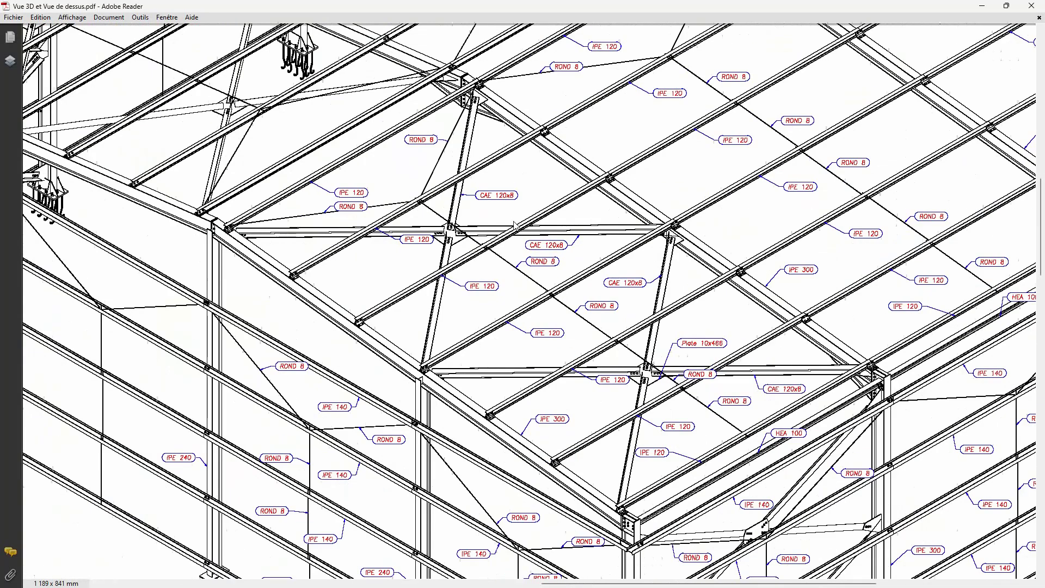
pyautogui.keyDown('ctrl'); pyautogui.scroll(-1, 489, 224); pyautogui.keyUp('ctrl')
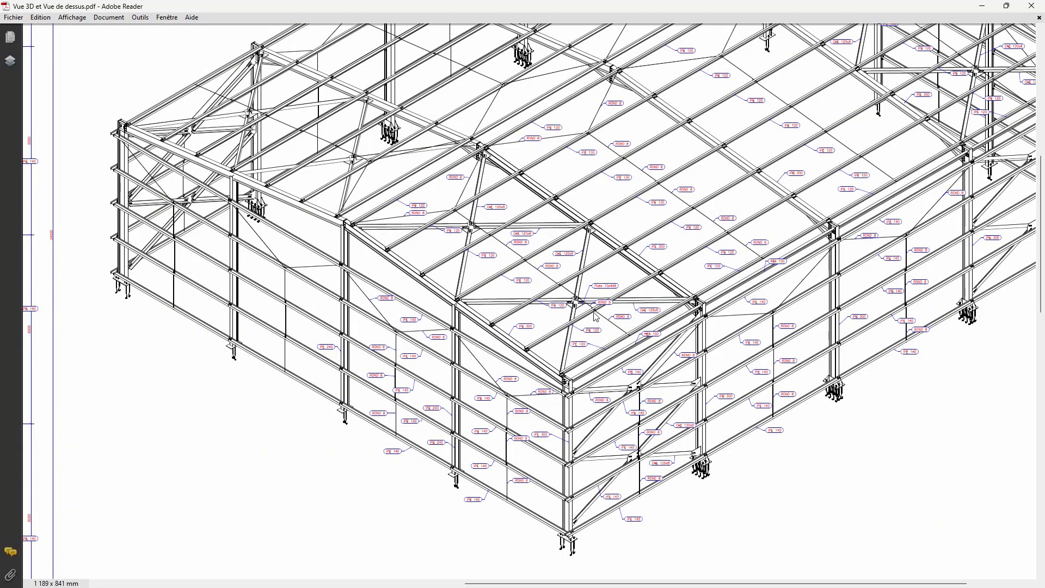
pyautogui.keyDown('ctrl'); pyautogui.scroll(-1, 648, 317); pyautogui.keyUp('ctrl')
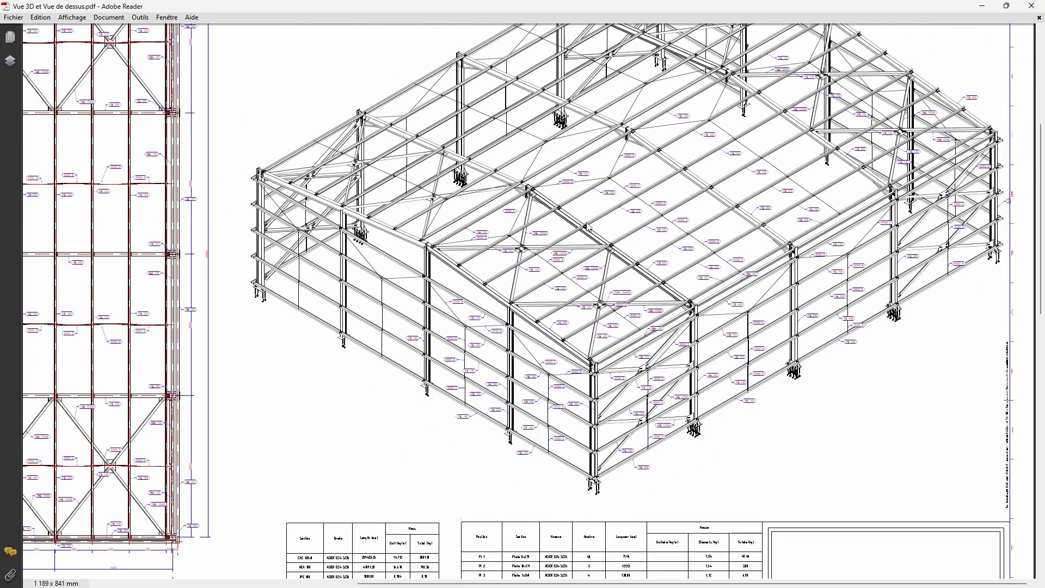
pyautogui.keyDown('ctrl'); pyautogui.scroll(-3, 587, 227); pyautogui.keyUp('ctrl')
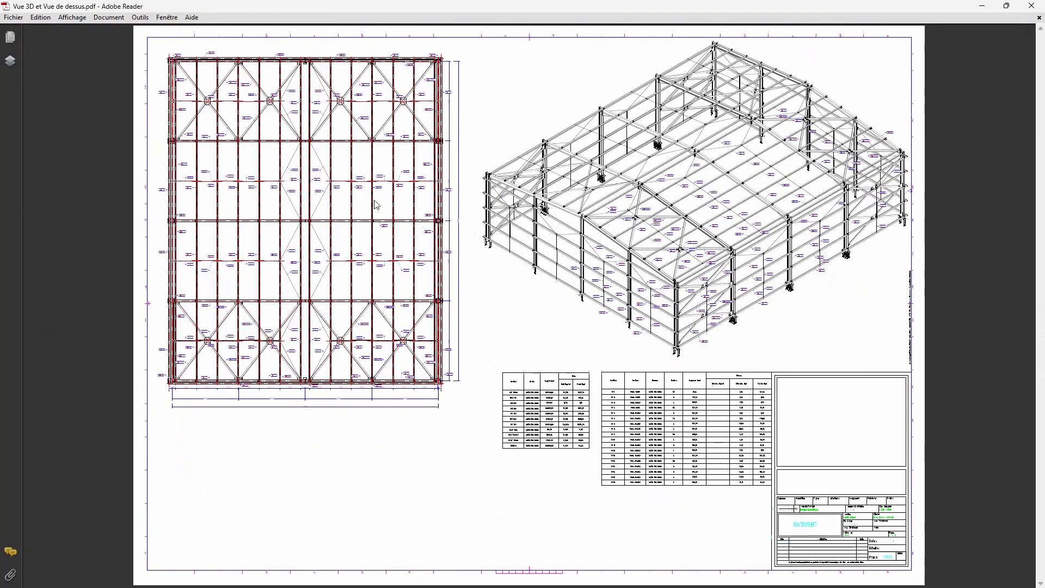
# Examine the top view's profile labels, roof bracing and dimensions on the PDF sheet.
pyautogui.keyDown('ctrl'); pyautogui.scroll(5, 173, 73); pyautogui.keyUp('ctrl')
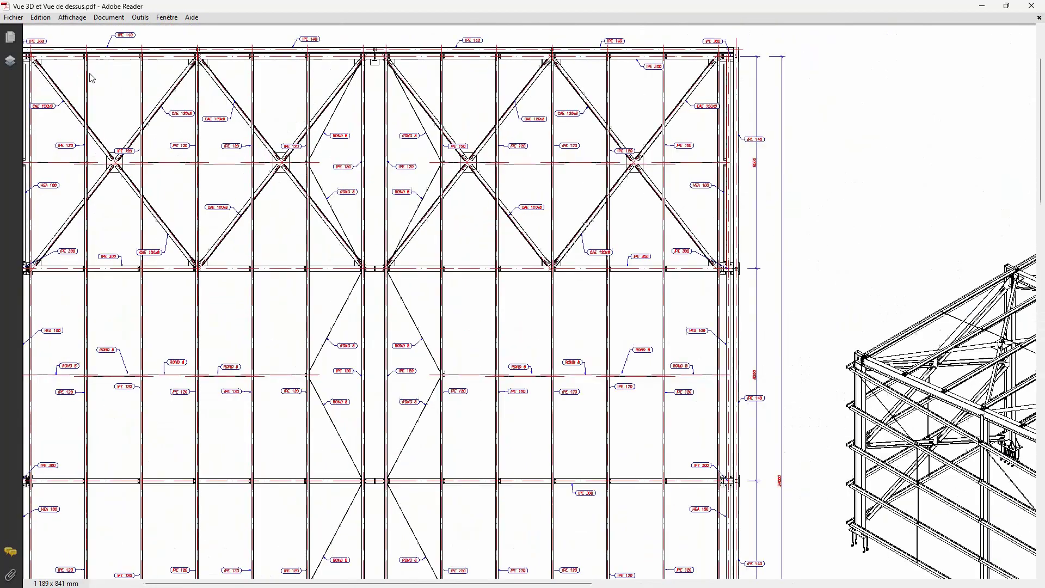
pyautogui.keyDown('ctrl'); pyautogui.scroll(-1, 396, 173); pyautogui.keyUp('ctrl')
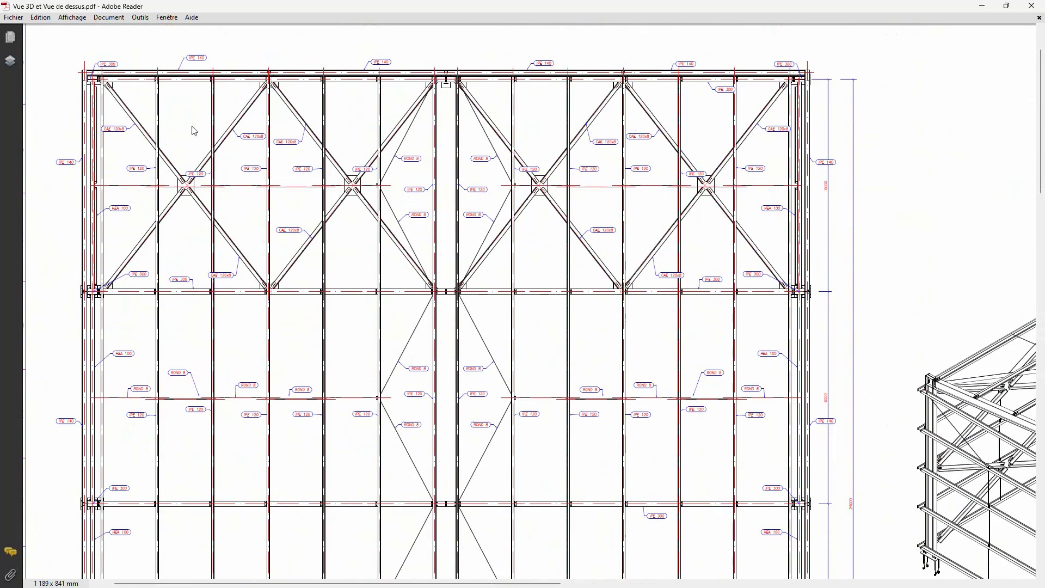
pyautogui.keyDown('ctrl'); pyautogui.scroll(1, 258, 158); pyautogui.keyUp('ctrl')
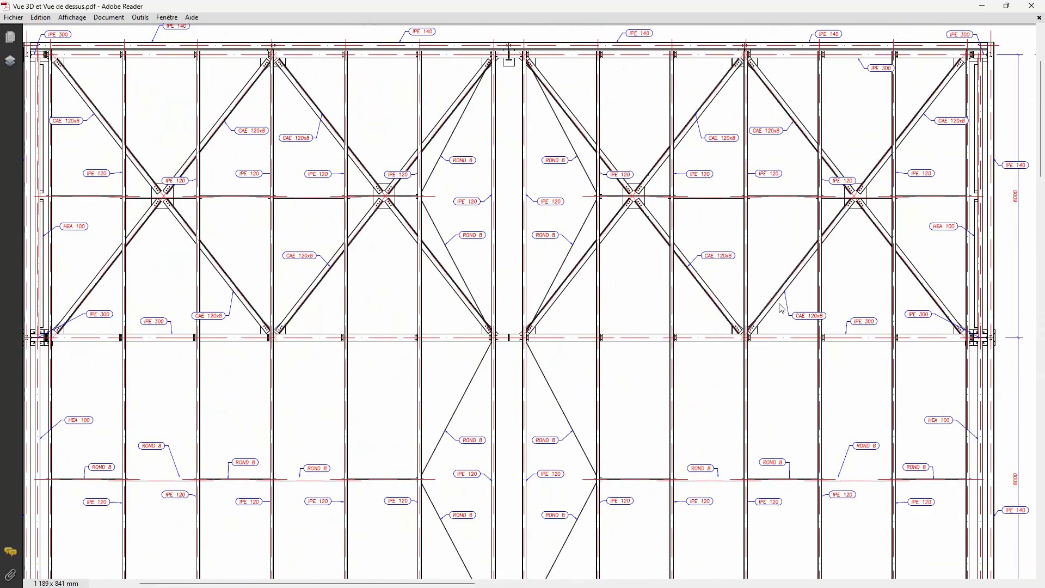
pyautogui.keyDown('ctrl'); pyautogui.scroll(-1, 732, 256); pyautogui.keyUp('ctrl')
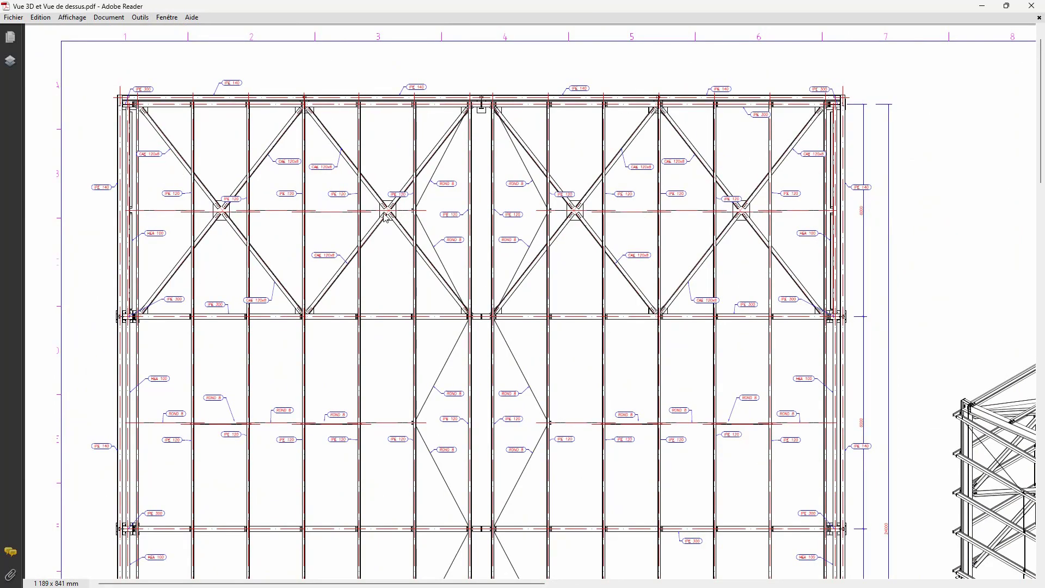
pyautogui.scroll(-2, 385, 219)
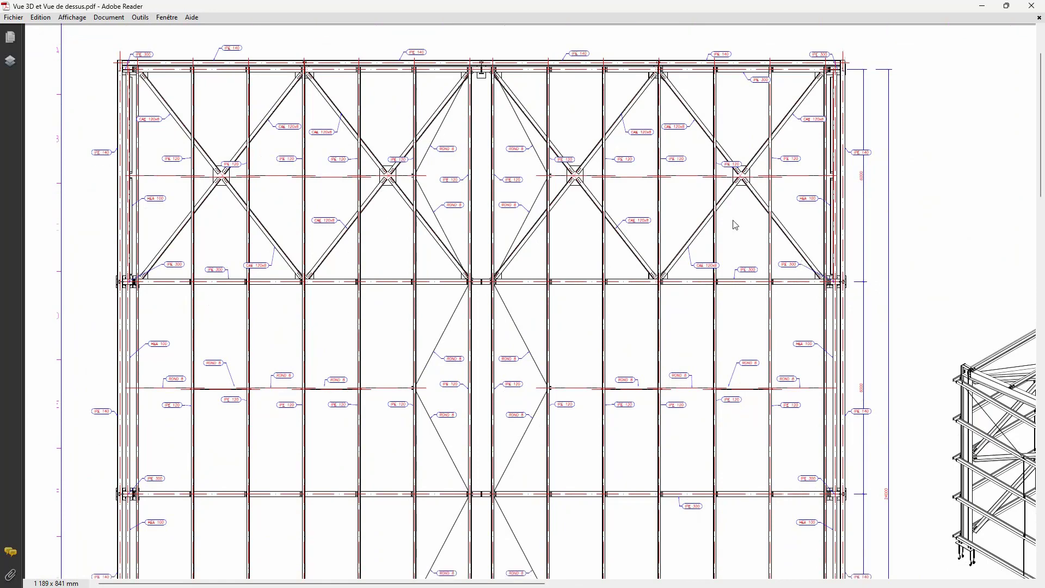
pyautogui.keyDown('ctrl'); pyautogui.scroll(-1, 655, 243); pyautogui.keyUp('ctrl')
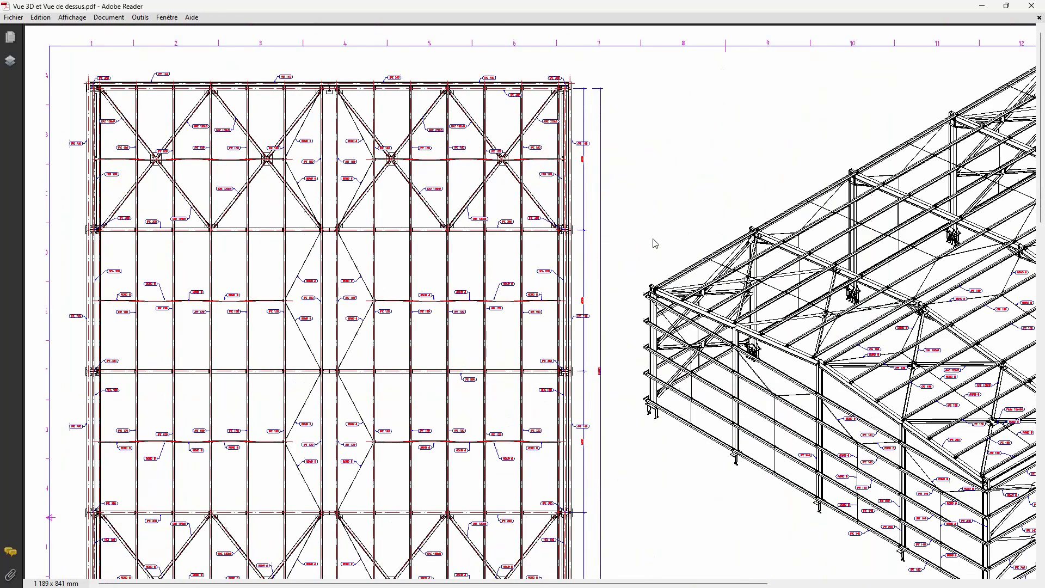
pyautogui.keyDown('ctrl'); pyautogui.scroll(-1, 506, 196); pyautogui.keyUp('ctrl')
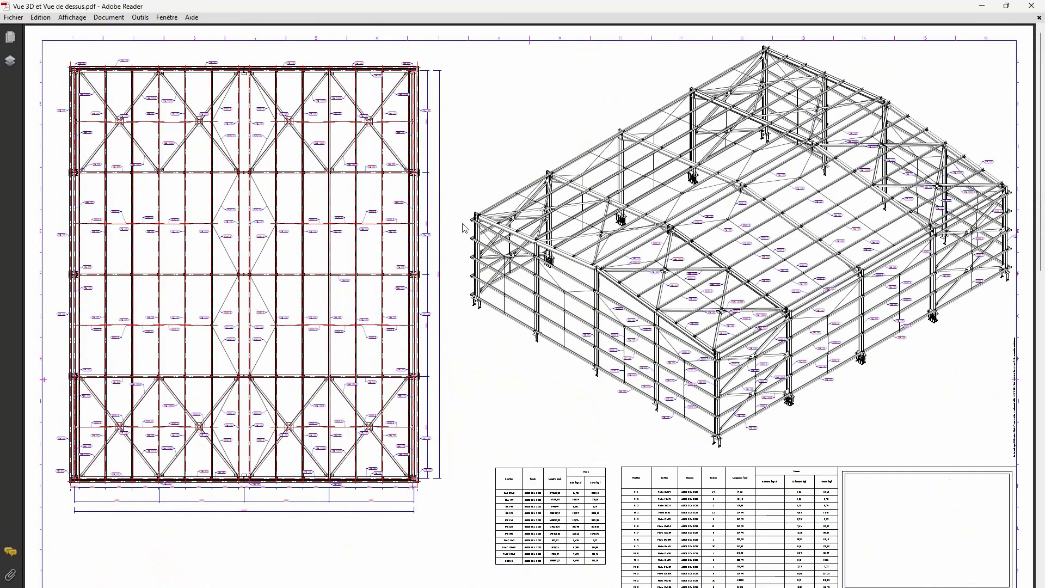
pyautogui.keyDown('ctrl'); pyautogui.scroll(1, 482, 194); pyautogui.keyUp('ctrl')
pyautogui.keyDown('ctrl'); pyautogui.scroll(-1, 479, 255); pyautogui.keyUp('ctrl')
pyautogui.keyDown('ctrl'); pyautogui.scroll(1, 560, 361); pyautogui.keyUp('ctrl')
pyautogui.keyDown('ctrl'); pyautogui.scroll(-1, 601, 518); pyautogui.keyUp('ctrl')
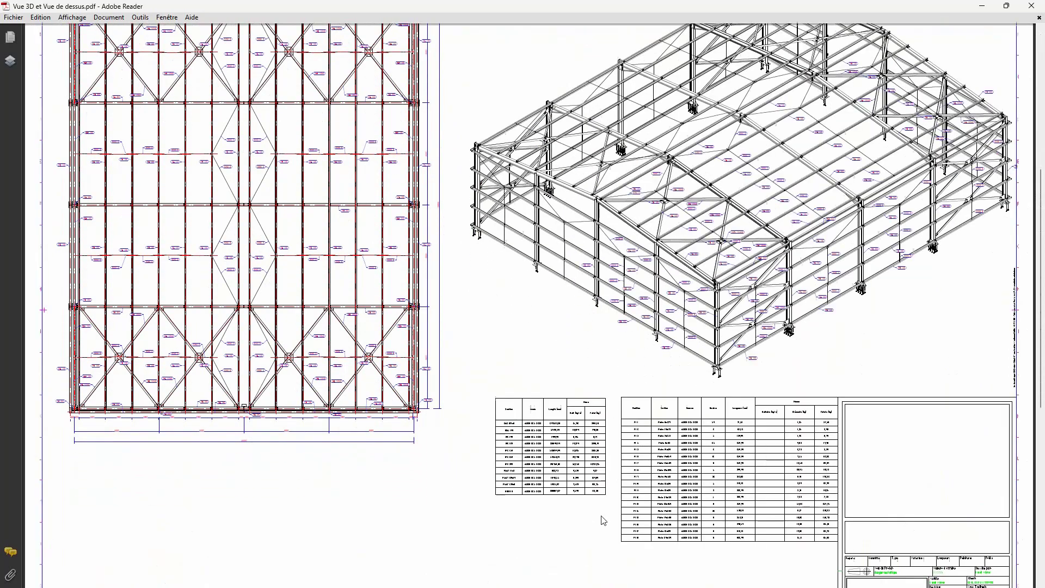
# Examine the profile and plate bills of materials on the sheet and return to the model in AutoCAD Structural Detailing.
pyautogui.keyDown('ctrl'); pyautogui.scroll(2, 584, 514); pyautogui.keyUp('ctrl')
pyautogui.keyDown('ctrl'); pyautogui.scroll(3, 584, 515); pyautogui.keyUp('ctrl')
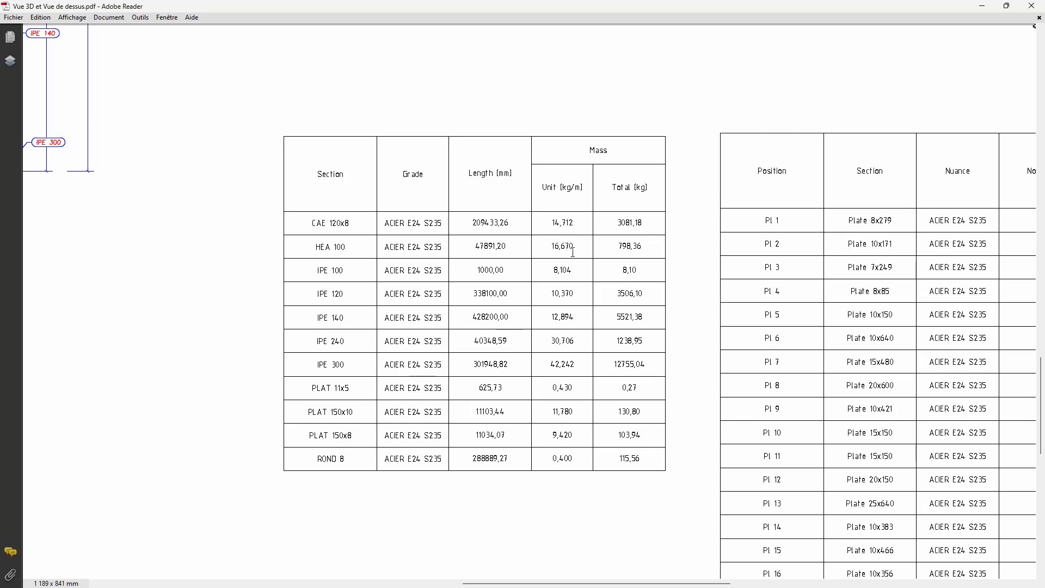
pyautogui.keyDown('ctrl'); pyautogui.scroll(2, 648, 253); pyautogui.keyUp('ctrl')
pyautogui.keyDown('ctrl'); pyautogui.scroll(-2, 632, 191); pyautogui.keyUp('ctrl')
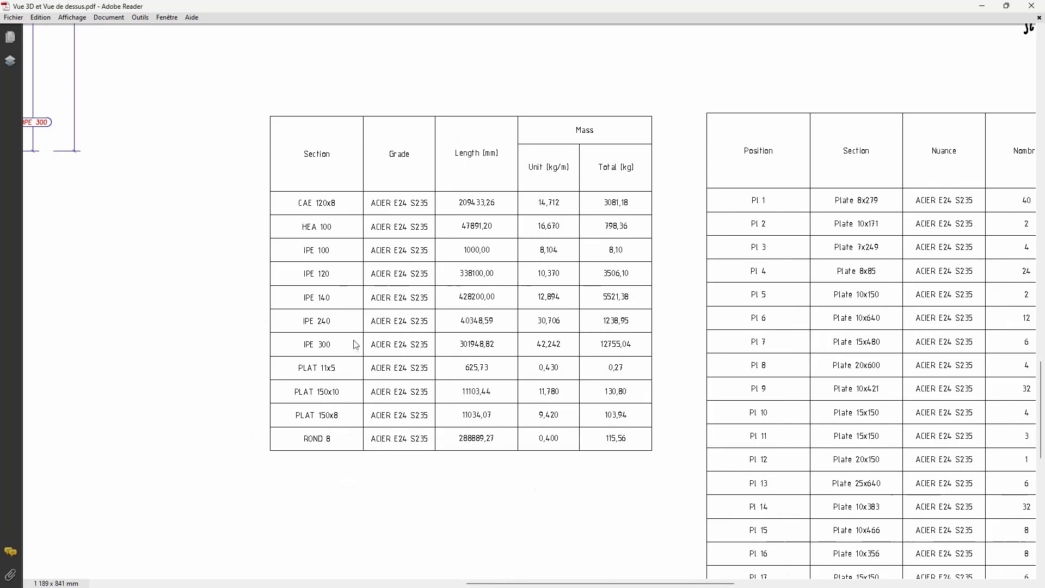
pyautogui.keyDown('ctrl'); pyautogui.scroll(-2, 320, 336); pyautogui.keyUp('ctrl')
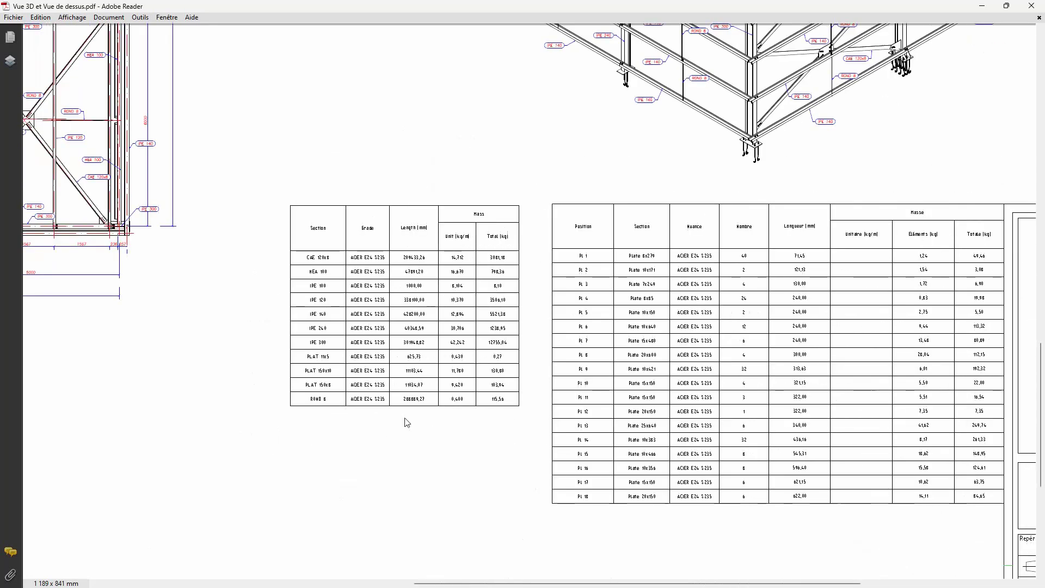
pyautogui.keyDown('ctrl'); pyautogui.scroll(2, 952, 504); pyautogui.keyUp('ctrl')
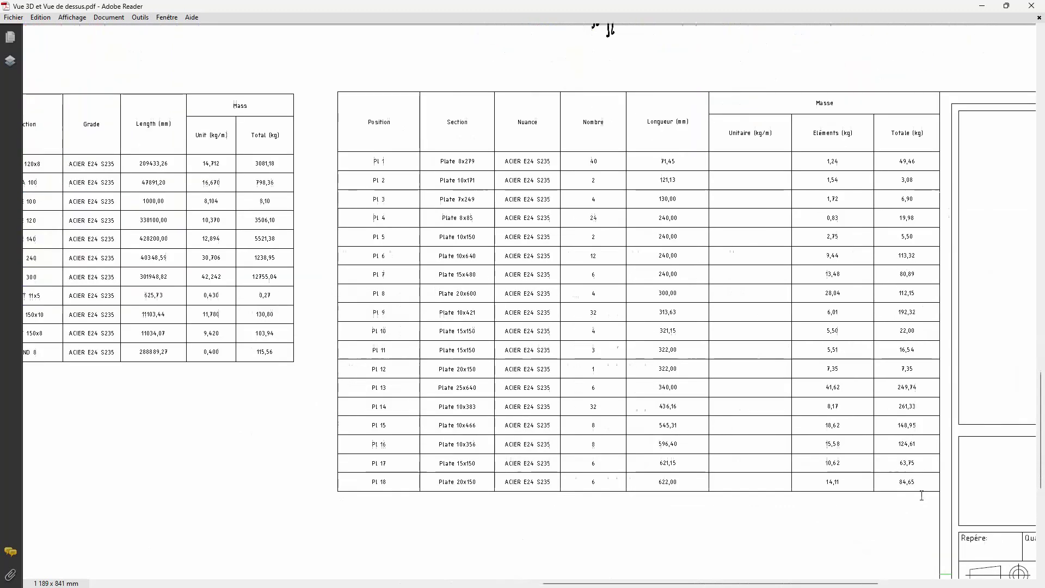
pyautogui.keyDown('ctrl'); pyautogui.scroll(1, 844, 489); pyautogui.keyUp('ctrl')
pyautogui.keyDown('ctrl'); pyautogui.scroll(-1, 790, 453); pyautogui.keyUp('ctrl')
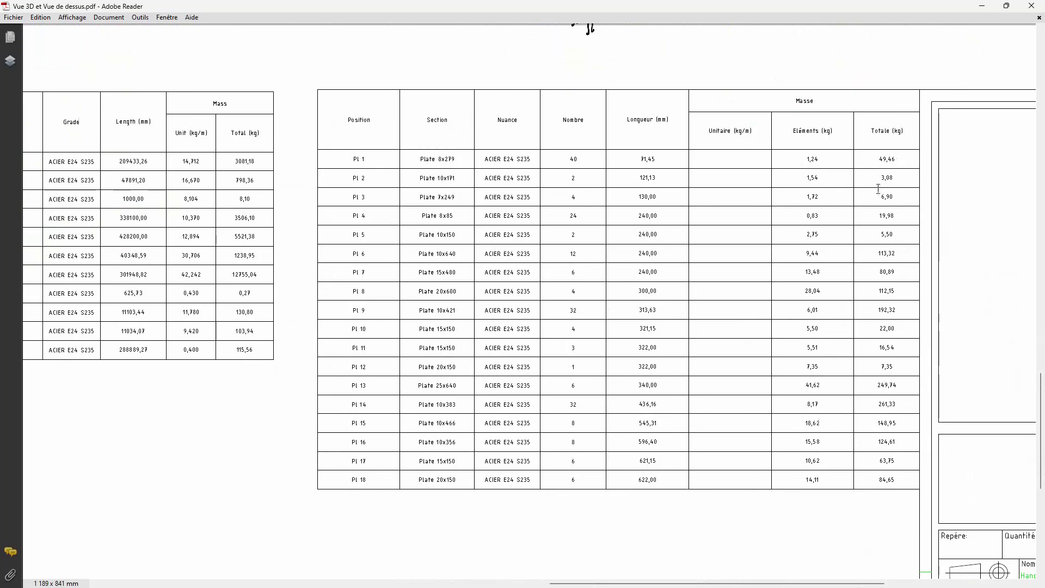
pyautogui.keyDown('ctrl'); pyautogui.scroll(-1, 845, 416); pyautogui.keyUp('ctrl')
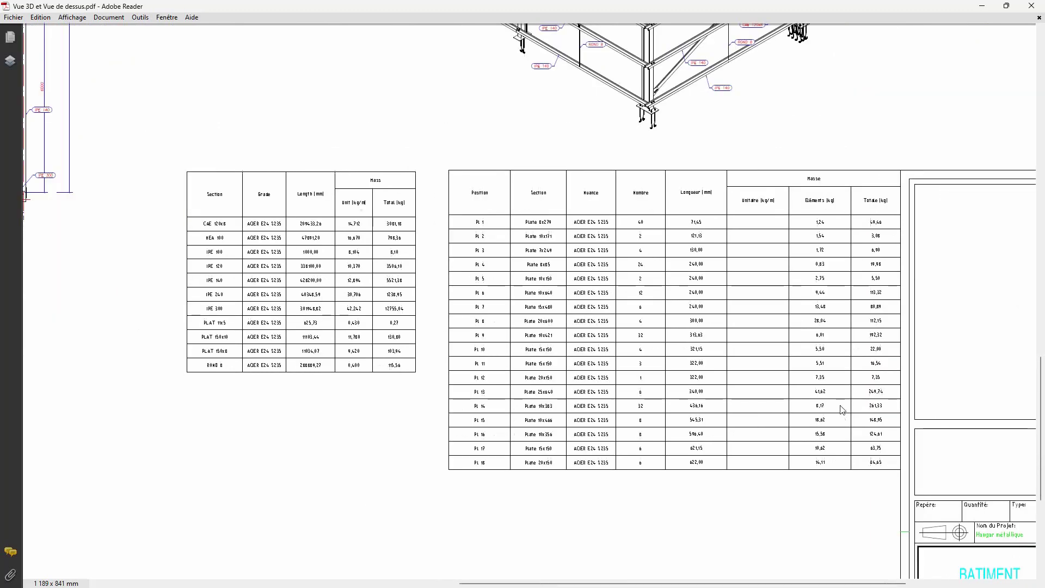
pyautogui.keyDown('ctrl'); pyautogui.scroll(-3, 647, 282); pyautogui.keyUp('ctrl')
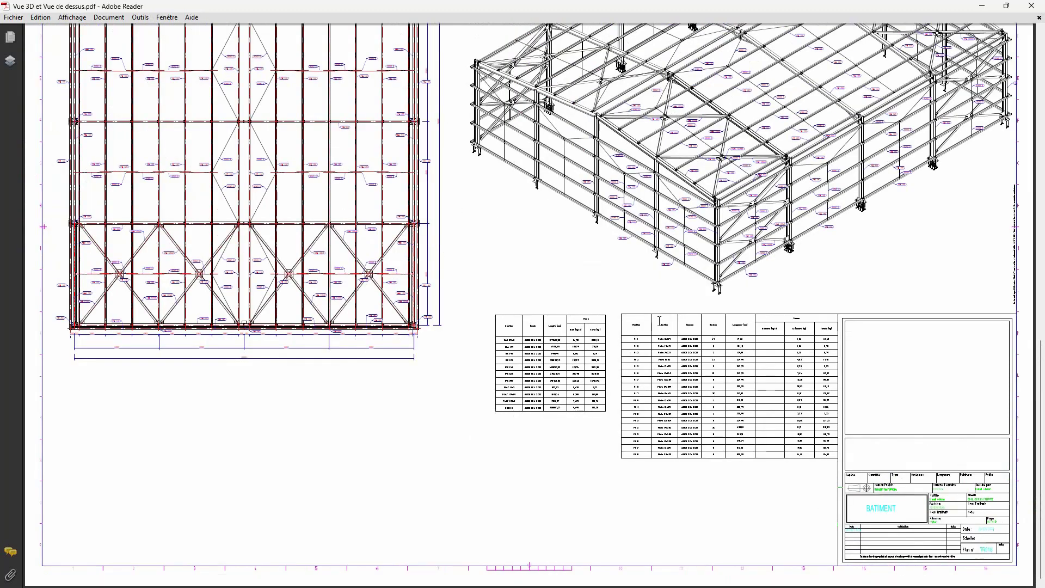
pyautogui.keyDown('ctrl'); pyautogui.scroll(-1, 658, 322); pyautogui.keyUp('ctrl')
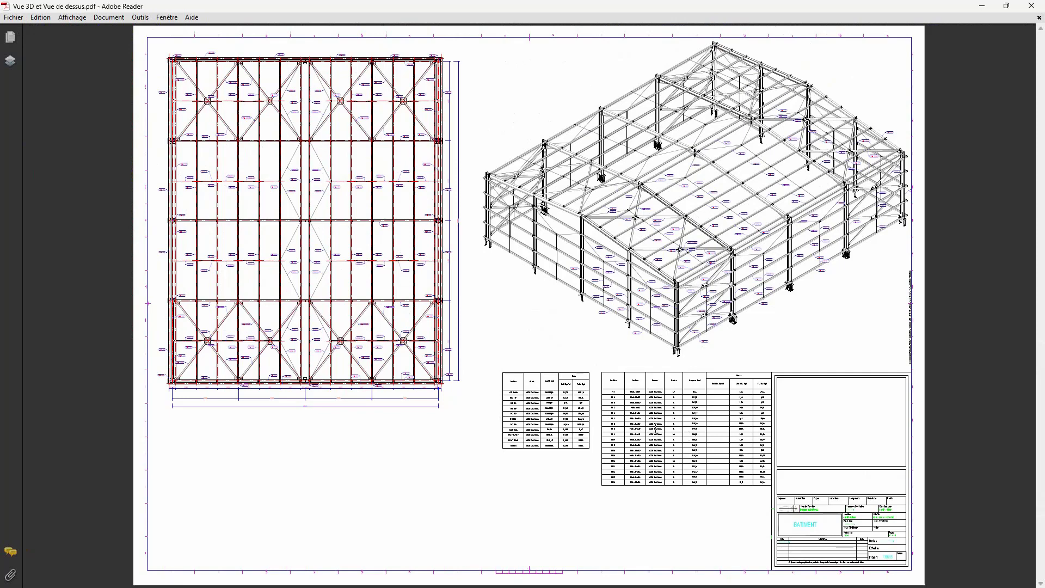
pyautogui.click(982, 6)
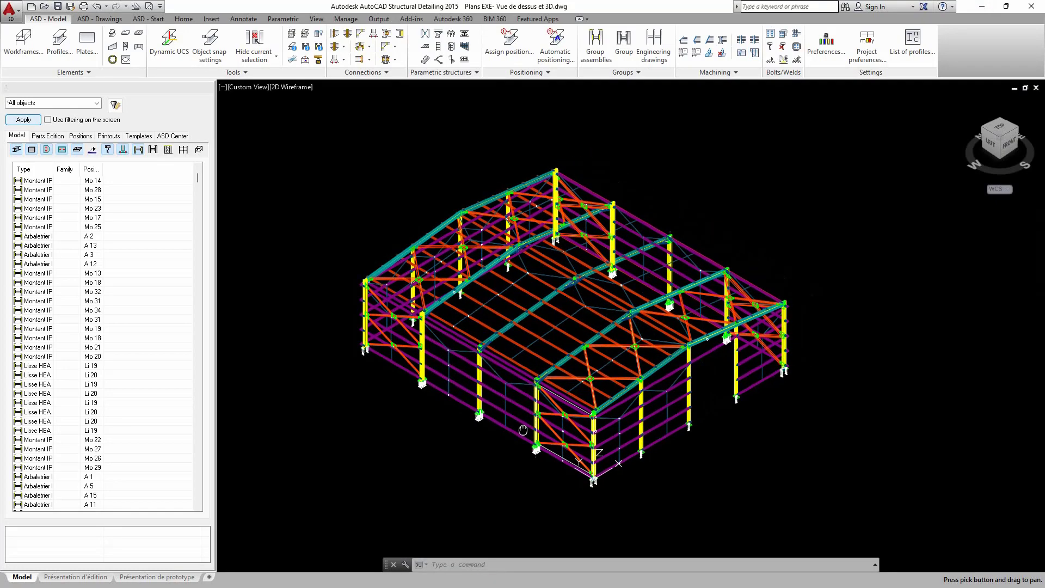
# Preview the whole hangar model in the Realistic visual style and switch it back to 2D Wireframe.
pyautogui.click(294, 87)
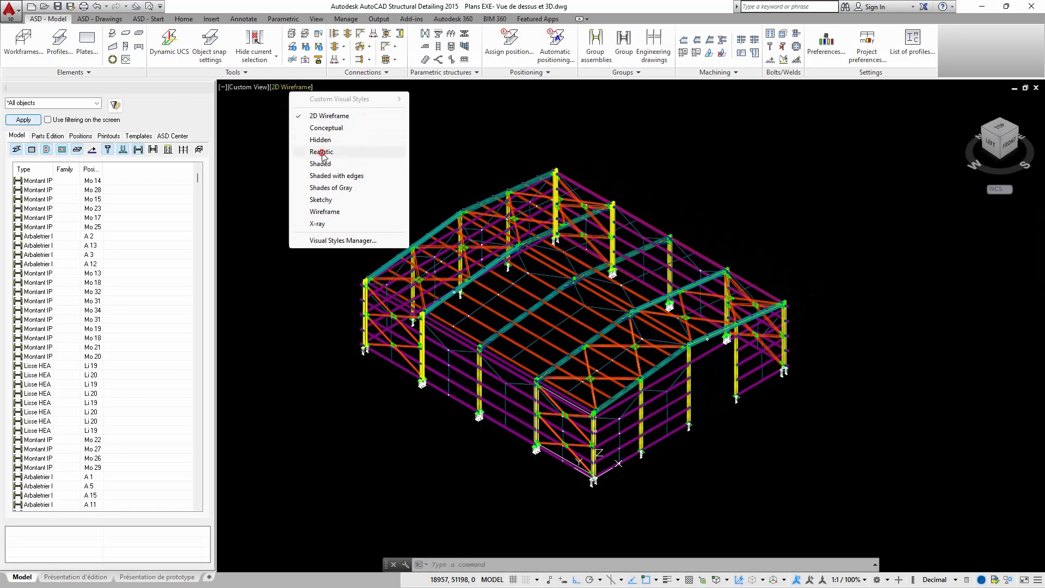
pyautogui.click(320, 152)
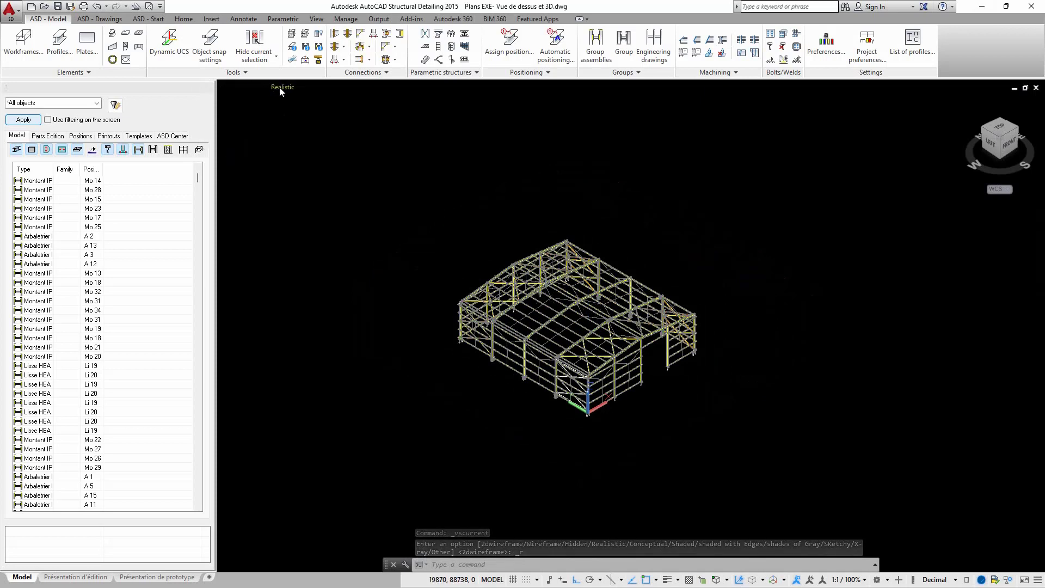
pyautogui.click(287, 89)
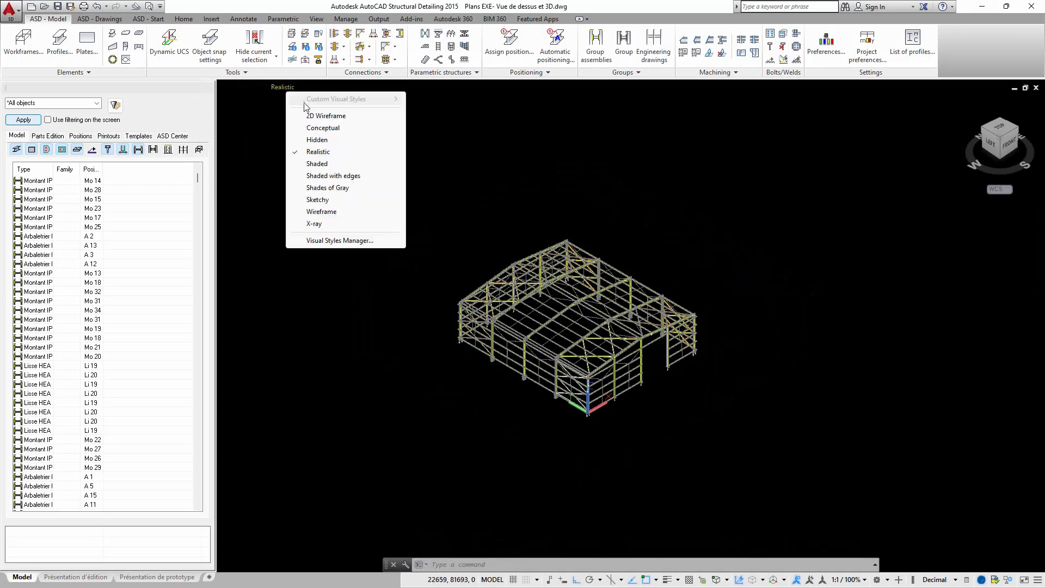
pyautogui.click(308, 113)
pyautogui.scroll(5, 566, 385)
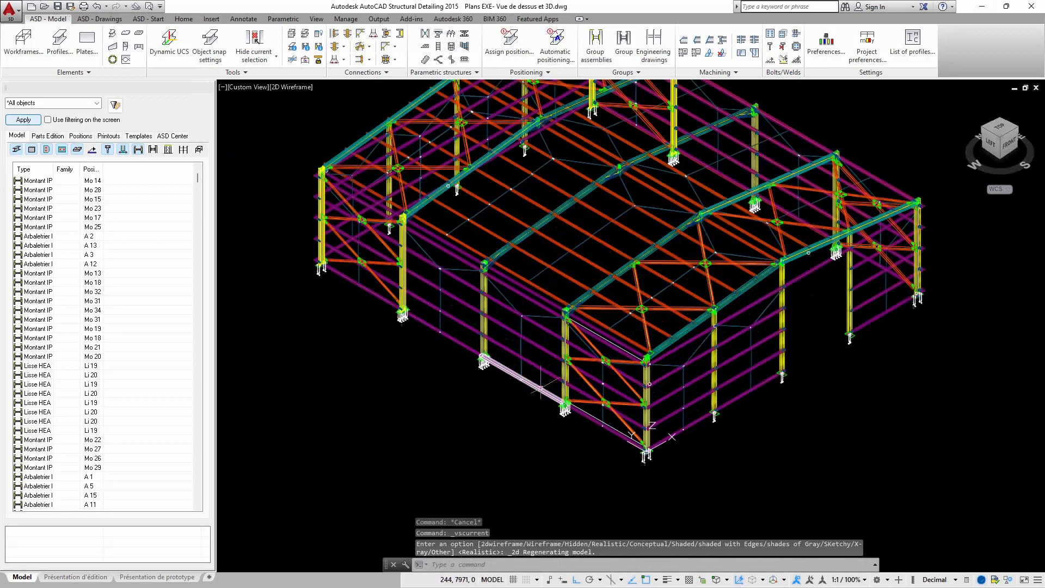
pyautogui.scroll(-3, 508, 392)
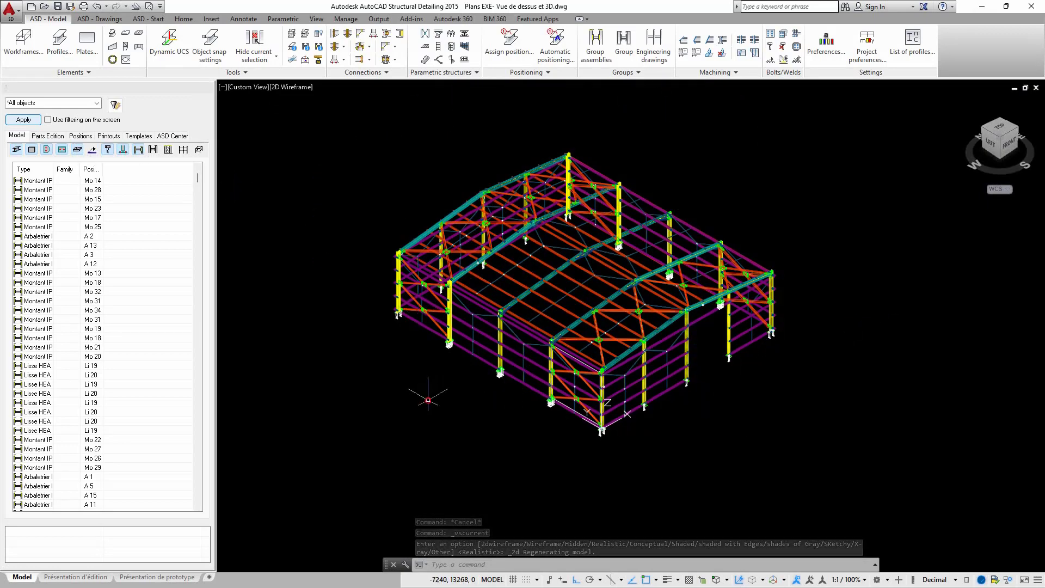
# Select the entire hangar model and create a standard group named Vue 3D aligned to the Wcs coordinate system.
pyautogui.click(430, 370)
pyautogui.hotkey('ctrl', 'a')
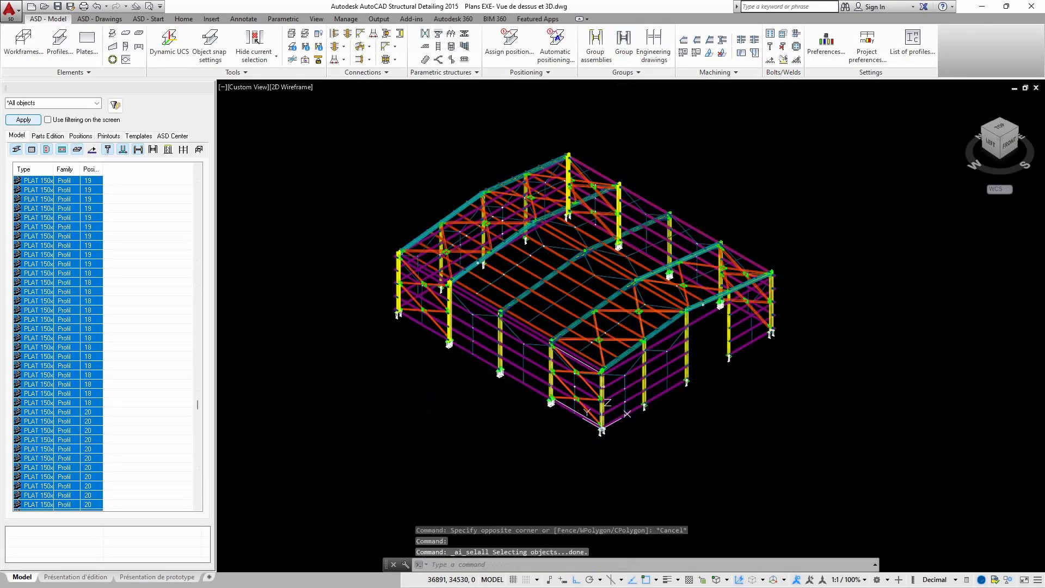
pyautogui.click(624, 44)
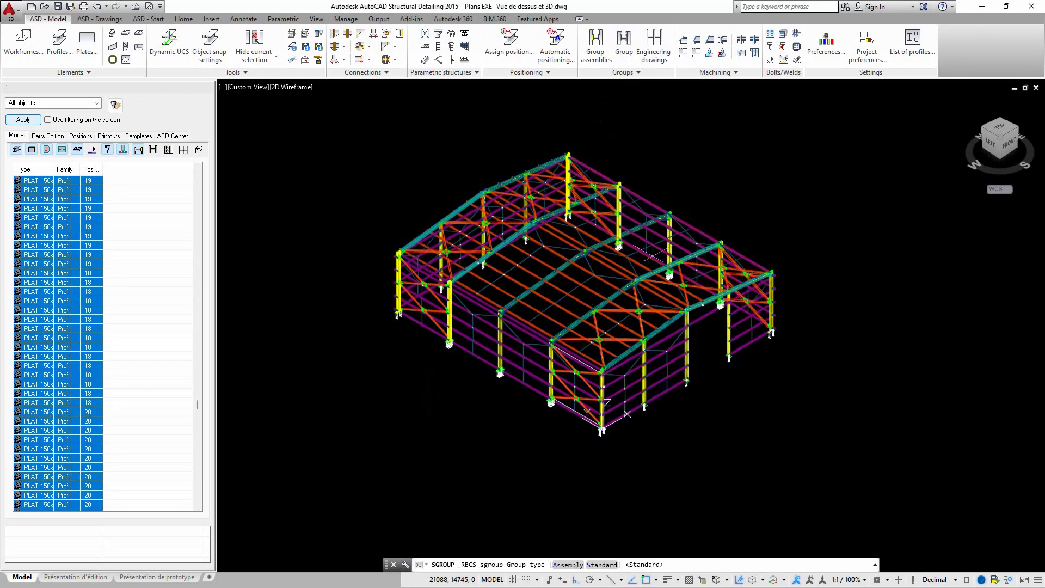
pyautogui.click(604, 565)
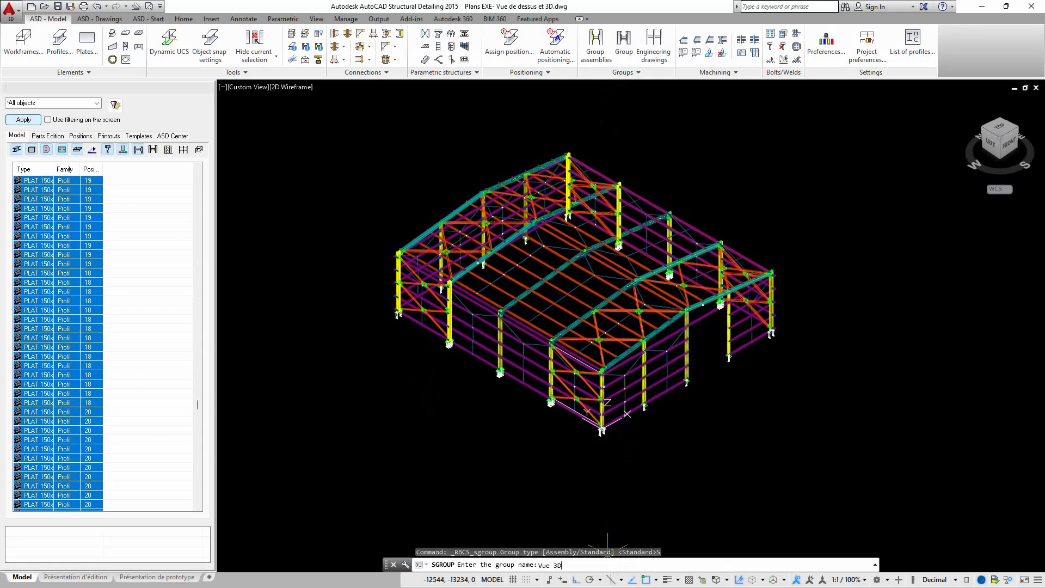
pyautogui.write('Vue 3D')
pyautogui.press('Return')
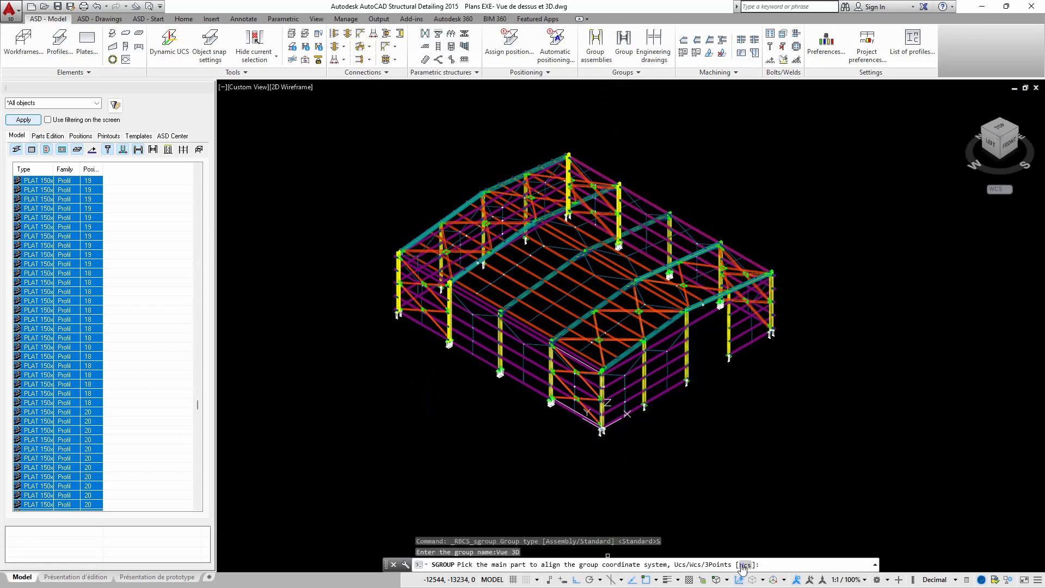
pyautogui.write('W')
pyautogui.press('Return')
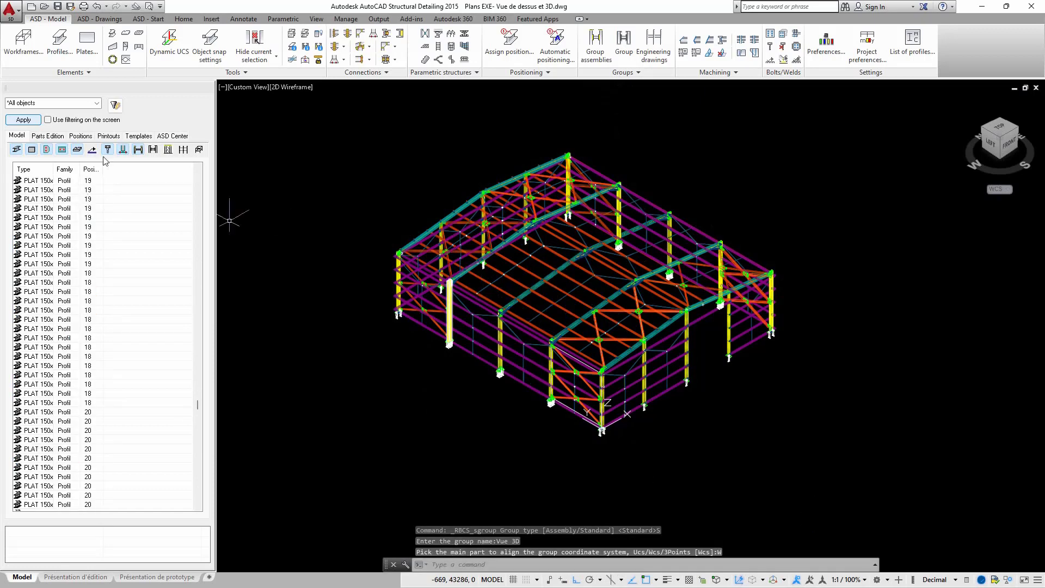
# Filter the model's object list to show only standard groups, widen the Position column, and select the Vue 3D group.
pyautogui.click(16, 149)
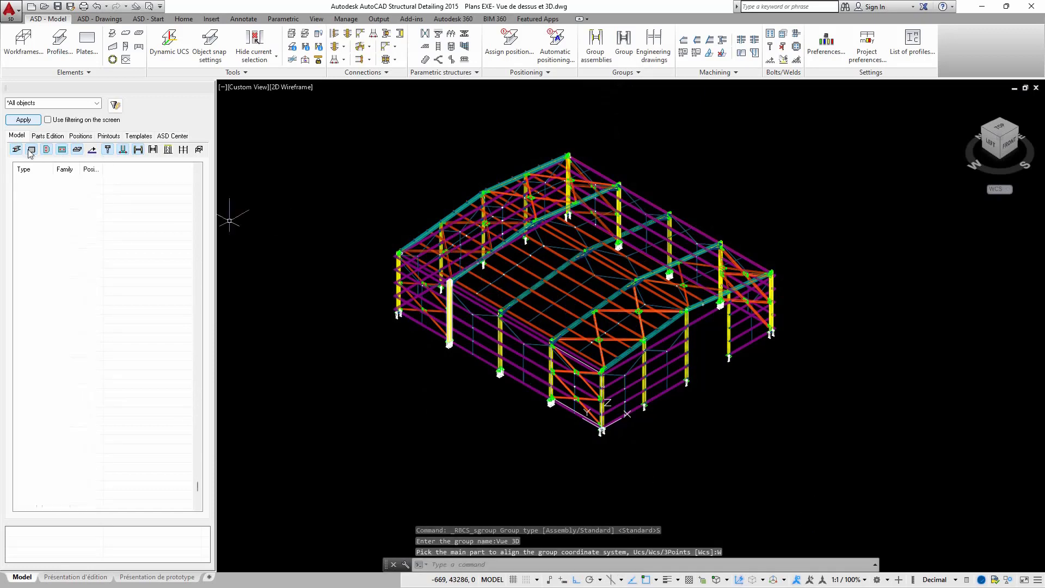
pyautogui.click(60, 153)
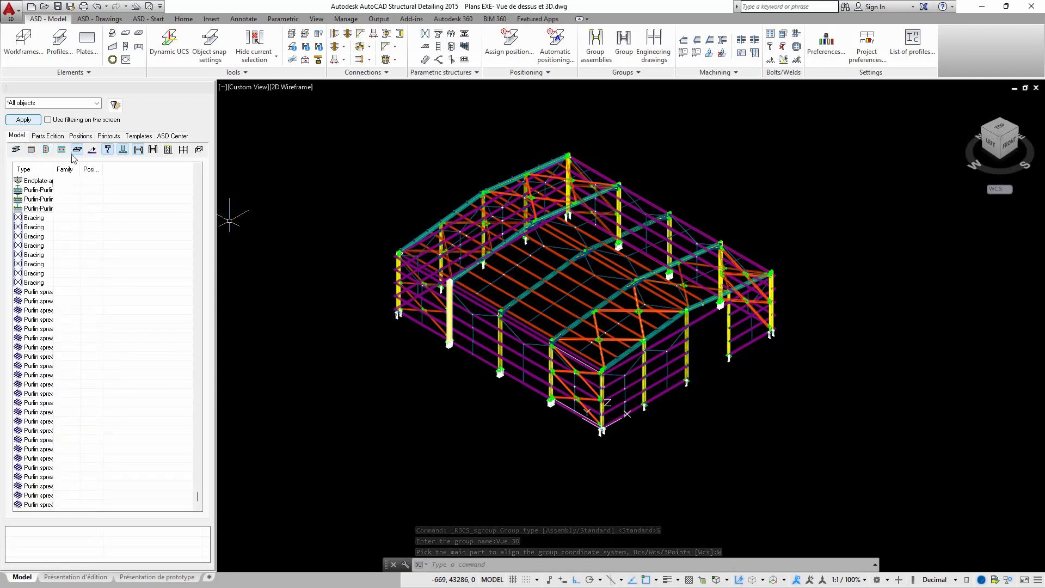
pyautogui.click(124, 153)
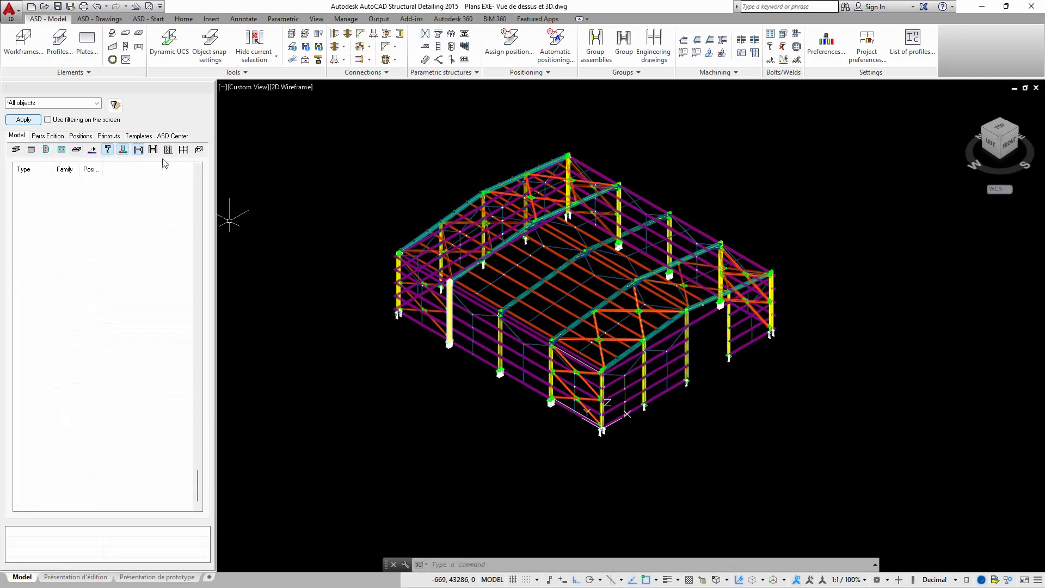
pyautogui.click(123, 153)
pyautogui.click(139, 154)
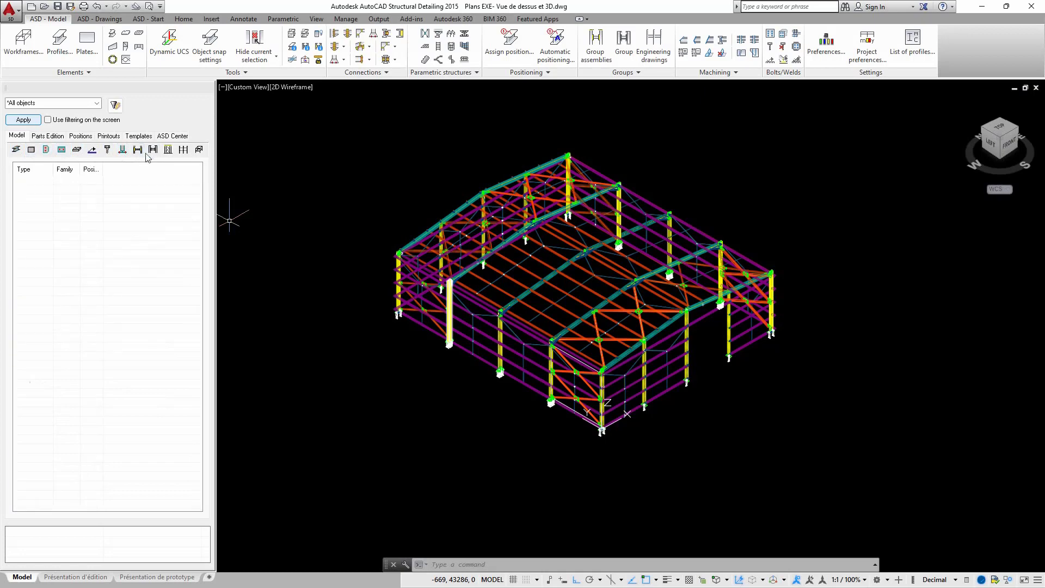
pyautogui.click(153, 151)
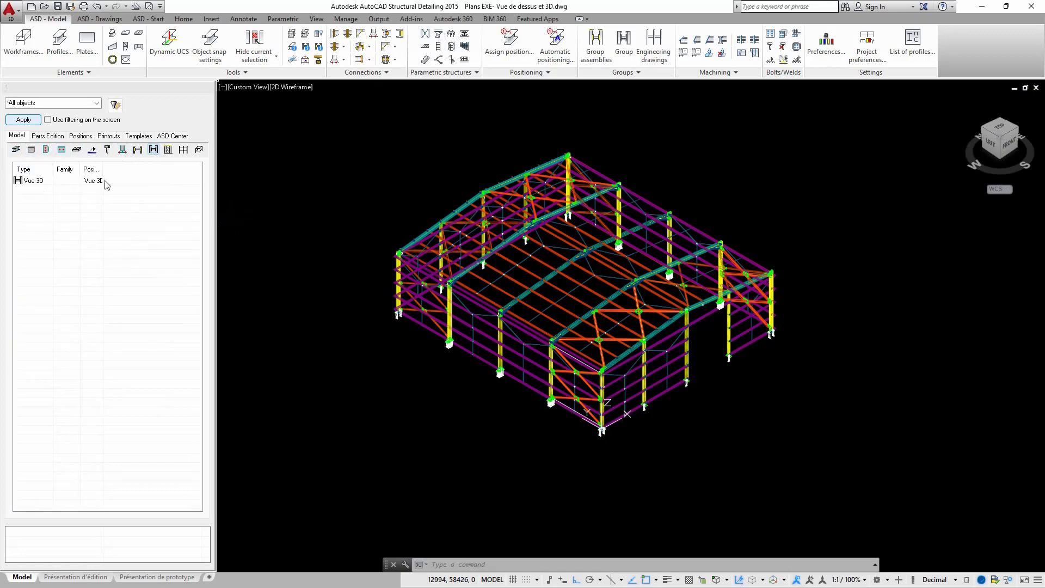
pyautogui.moveTo(104, 170); pyautogui.dragTo(121, 169)
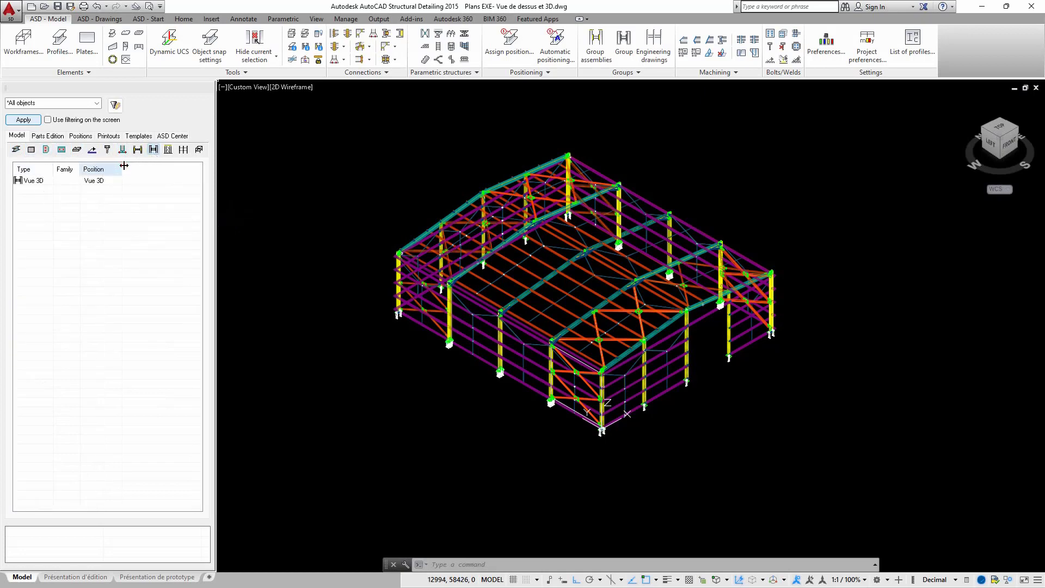
pyautogui.click(32, 182)
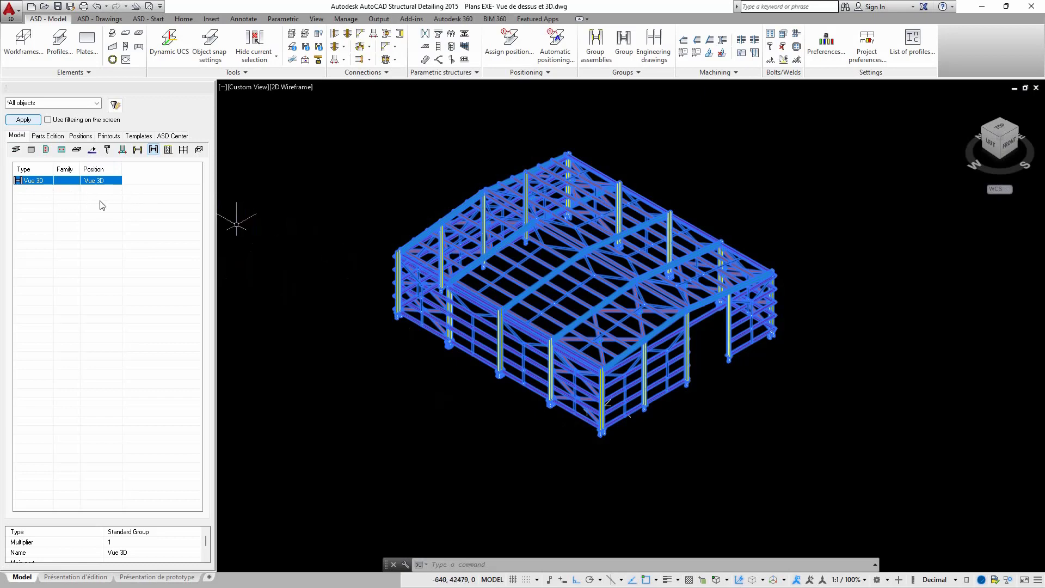
# List the positions by groups, expand the Vue 3D group and select it.
pyautogui.click(80, 136)
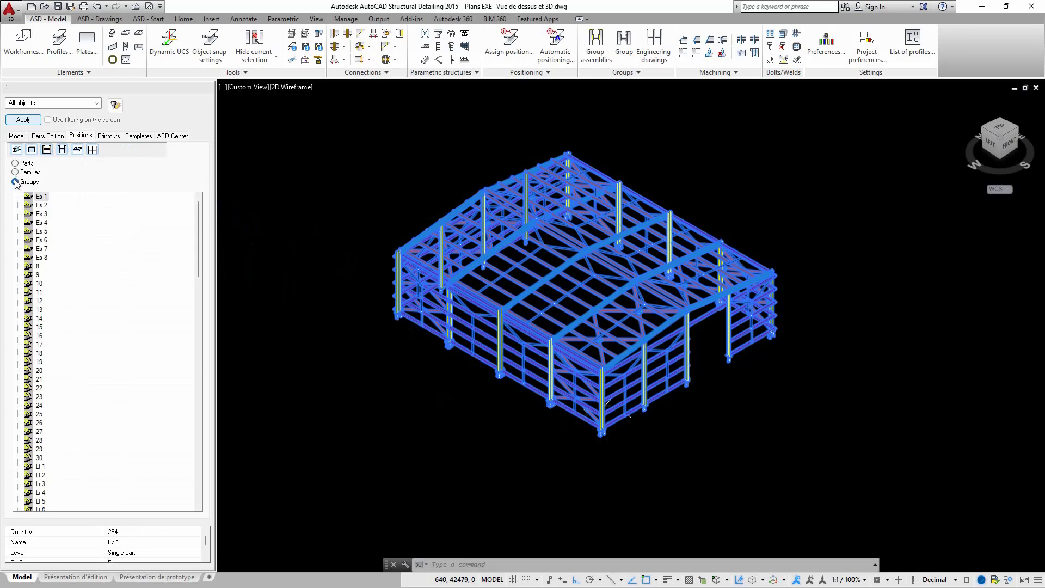
pyautogui.moveTo(198, 221); pyautogui.dragTo(203, 461)
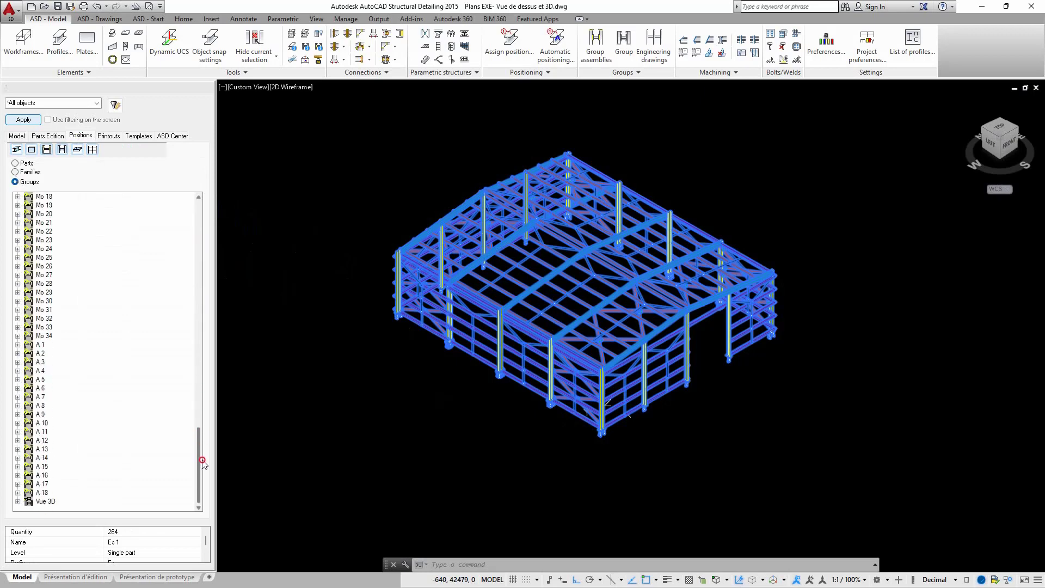
pyautogui.click(17, 502)
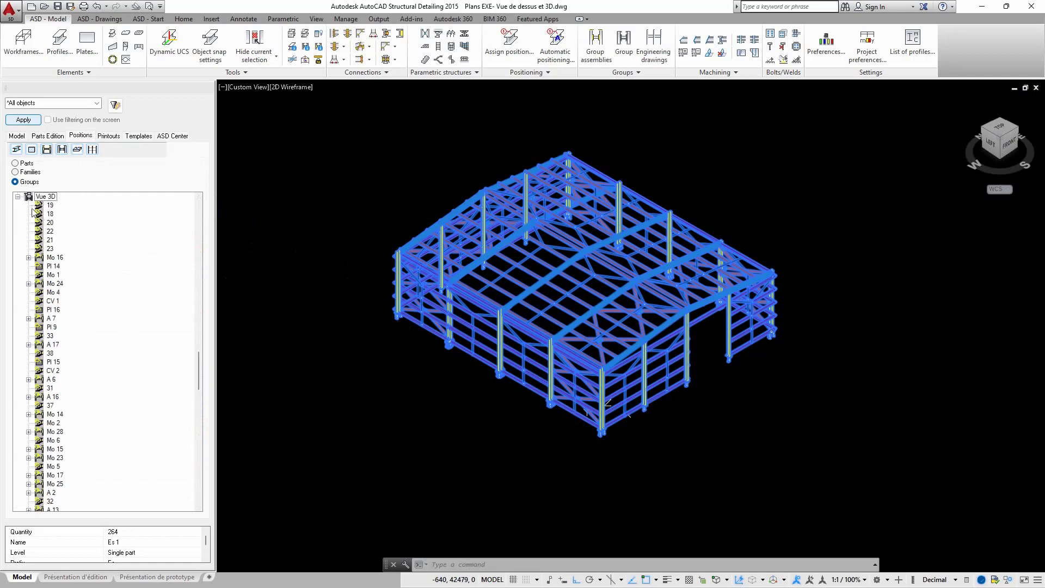
pyautogui.click(43, 197)
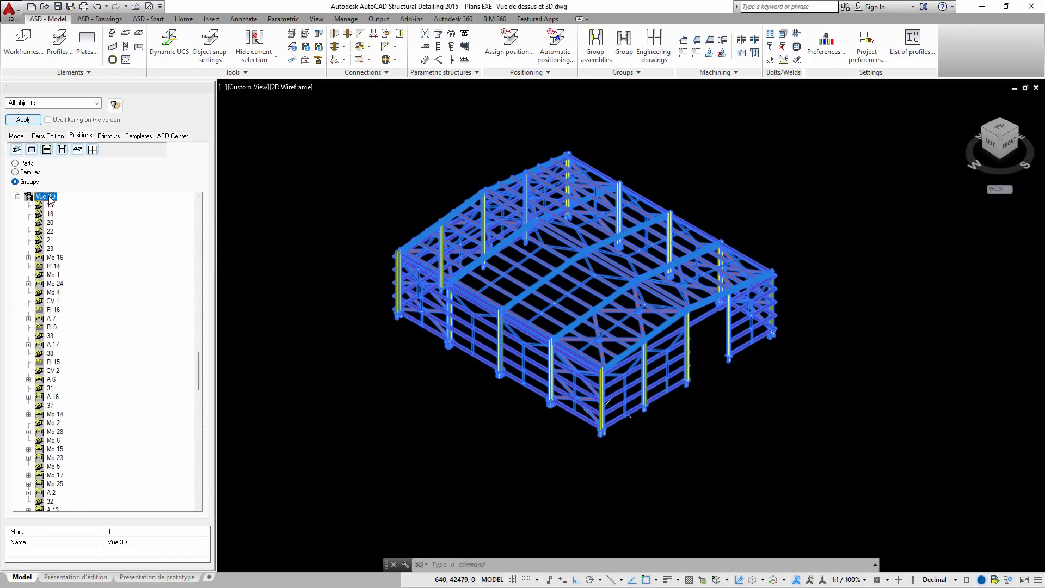
# Attach a document to the Vue 3D group using the Pers-Rep-SE template.
pyautogui.rightClick(50, 201)
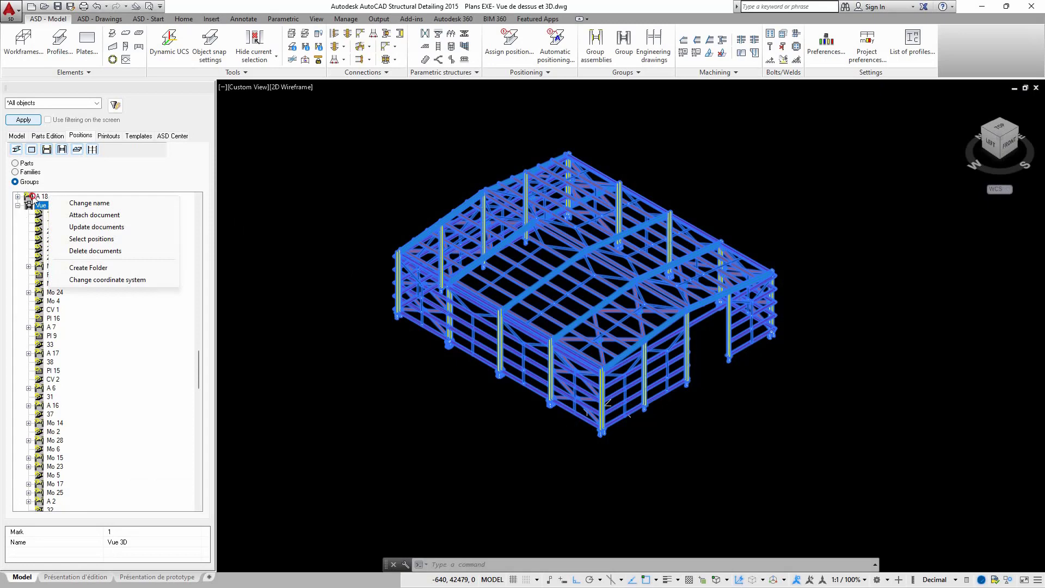
pyautogui.click(33, 196)
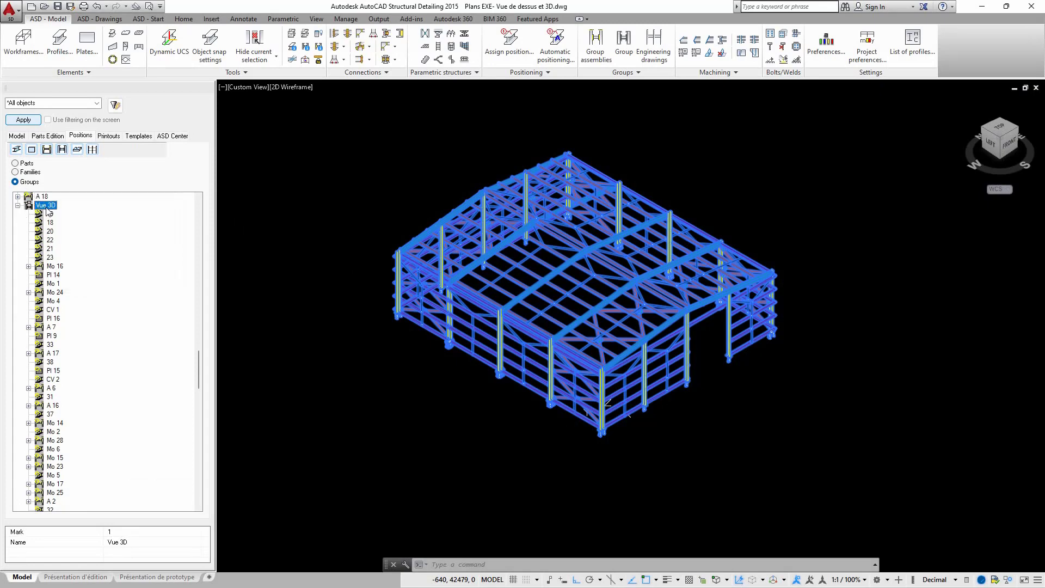
pyautogui.rightClick(46, 211)
pyautogui.click(76, 227)
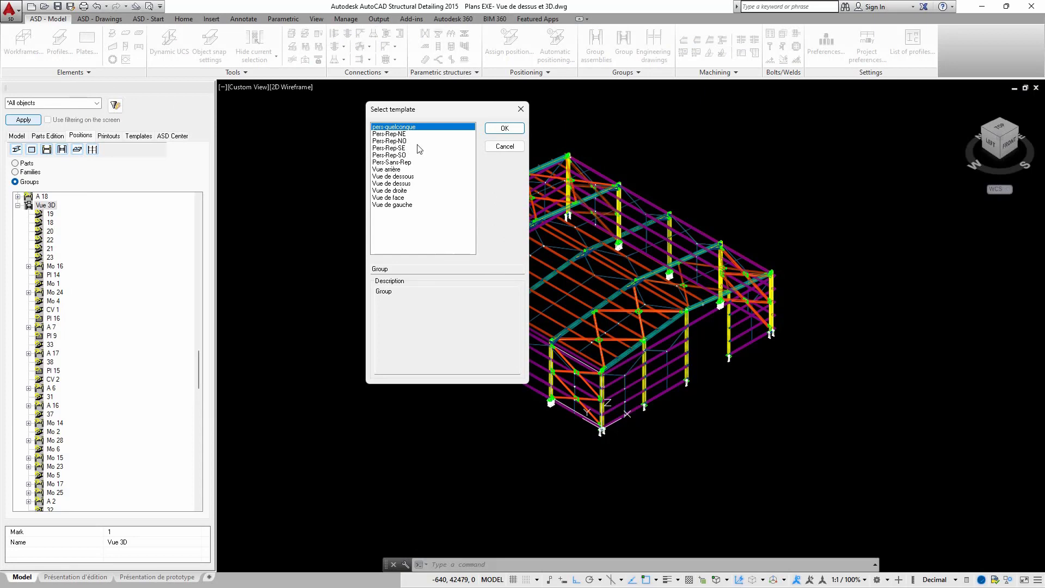
pyautogui.click(396, 148)
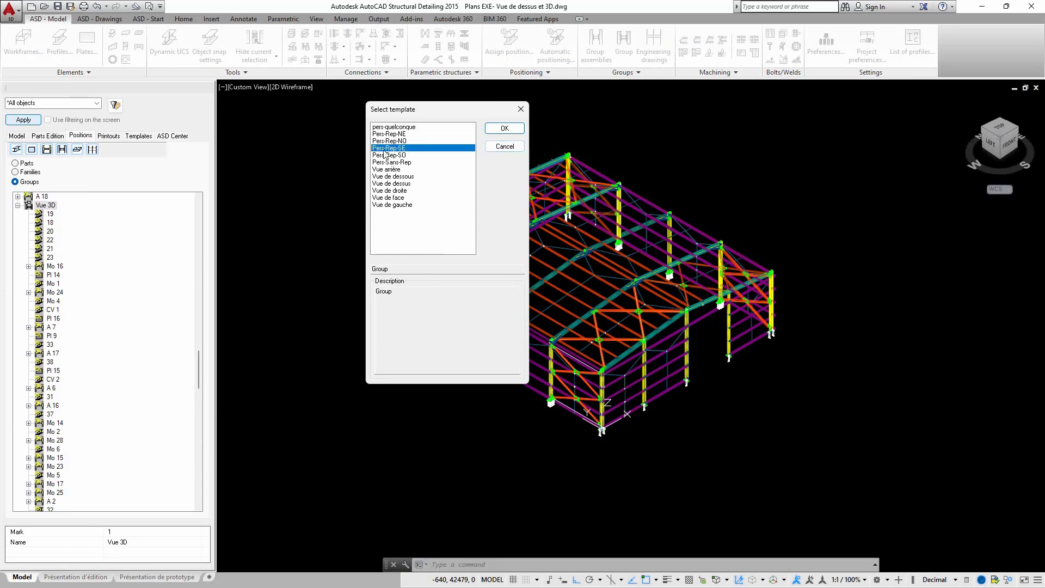
pyautogui.click(505, 128)
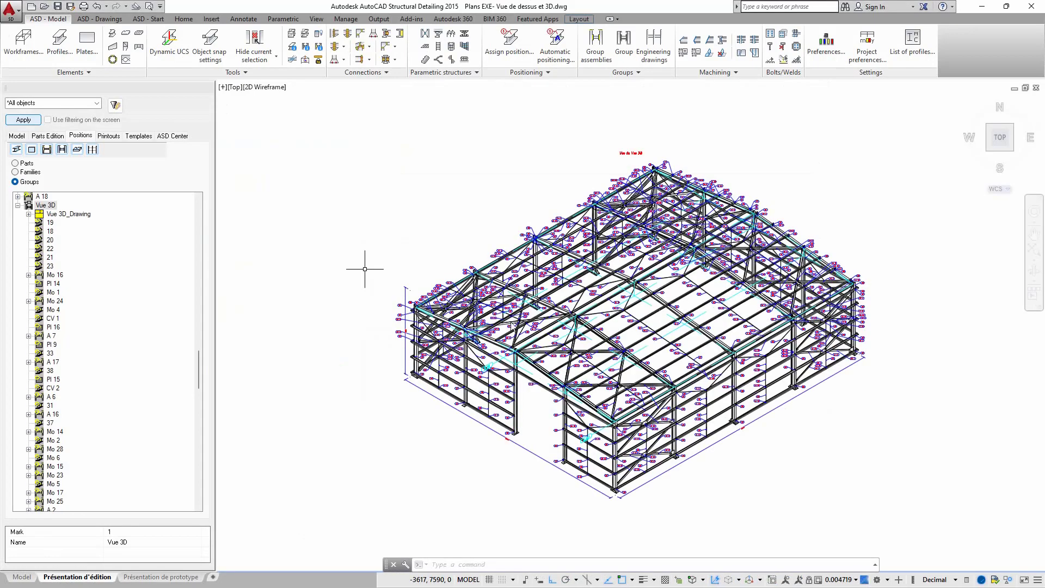
# Examine the generated 3D drawing overall and the position labels on its roof purlins and bracing.
pyautogui.scroll(2, 408, 409)
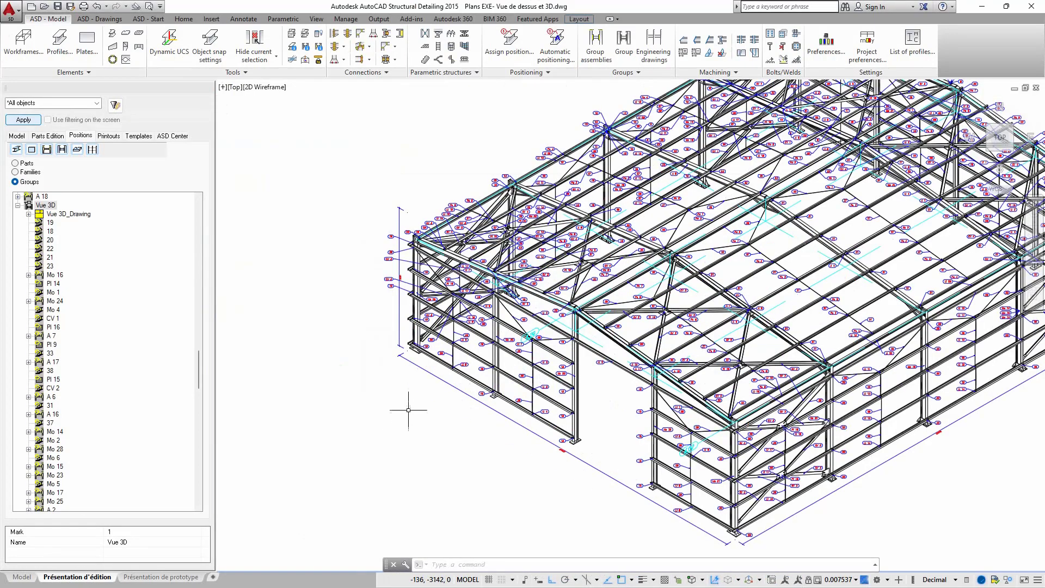
pyautogui.scroll(-3, 408, 409)
pyautogui.scroll(1, 490, 348)
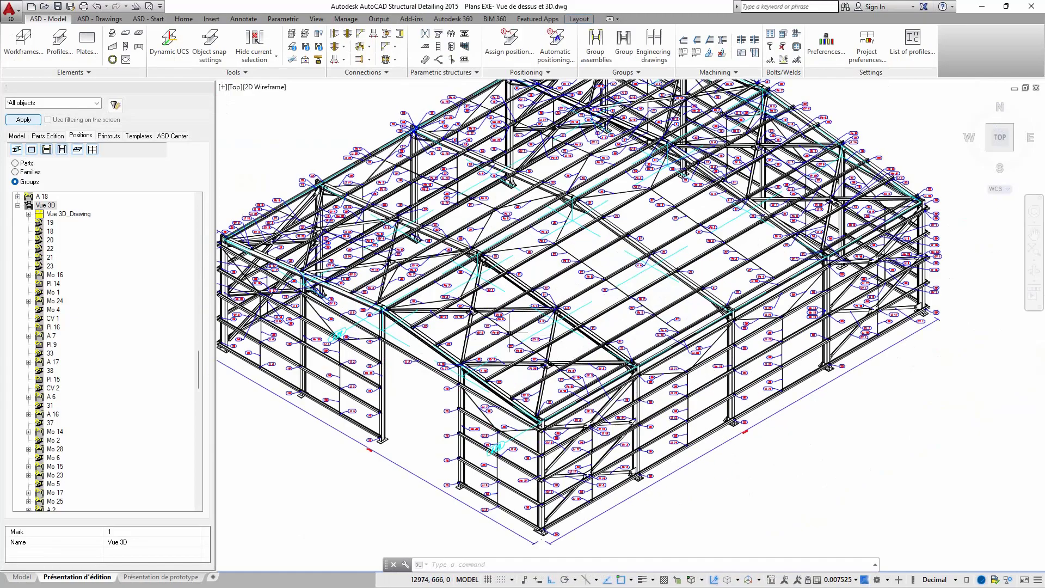
pyautogui.scroll(1, 460, 368)
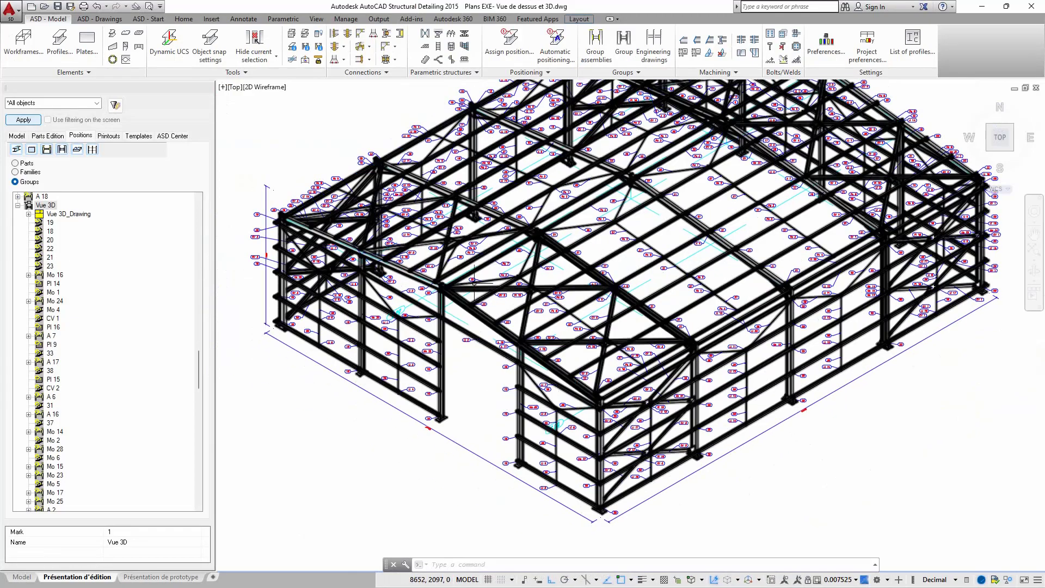
pyautogui.scroll(5, 554, 306)
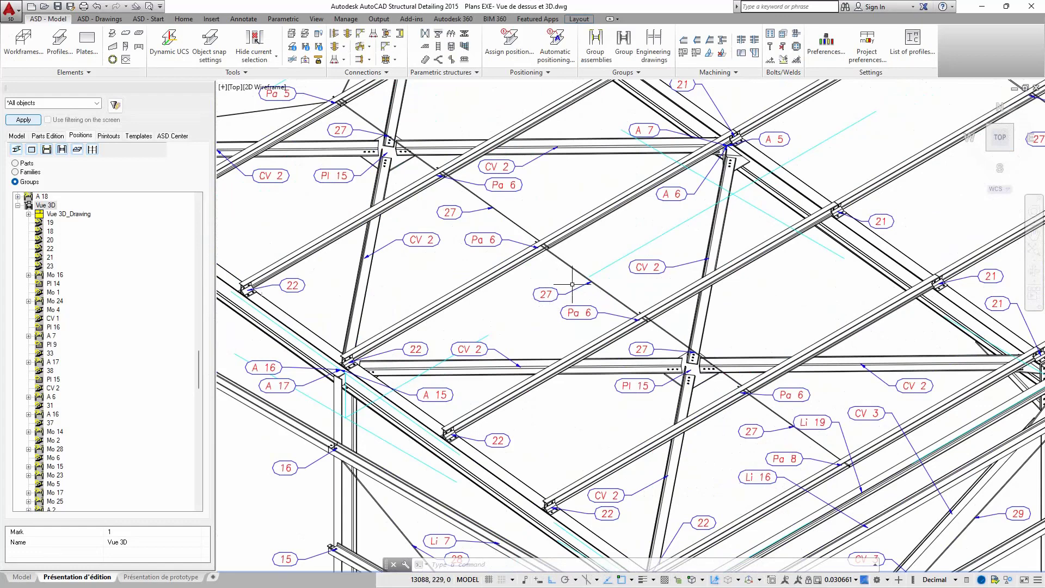
pyautogui.scroll(2, 549, 292)
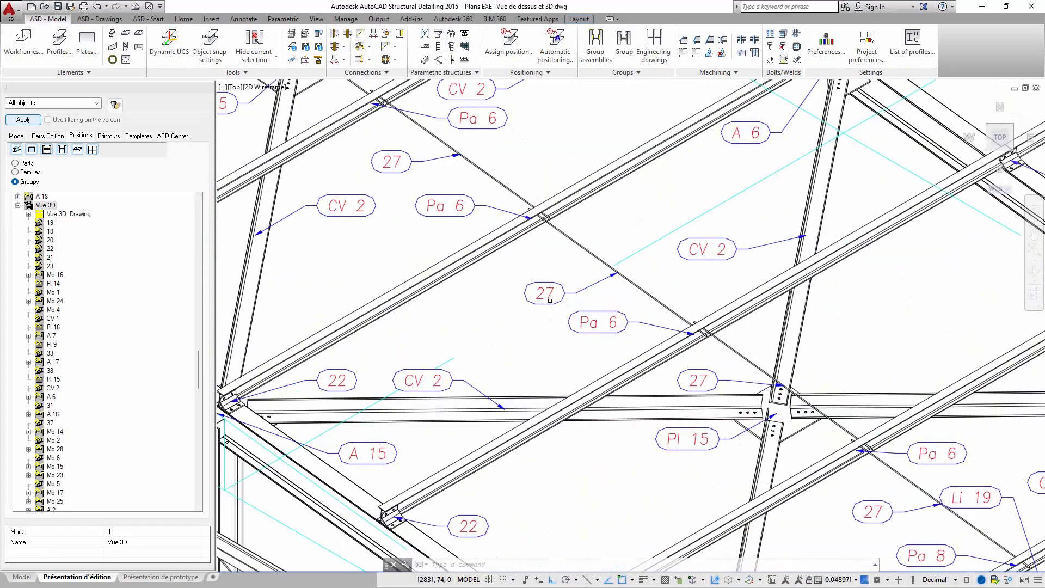
pyautogui.scroll(-2, 547, 298)
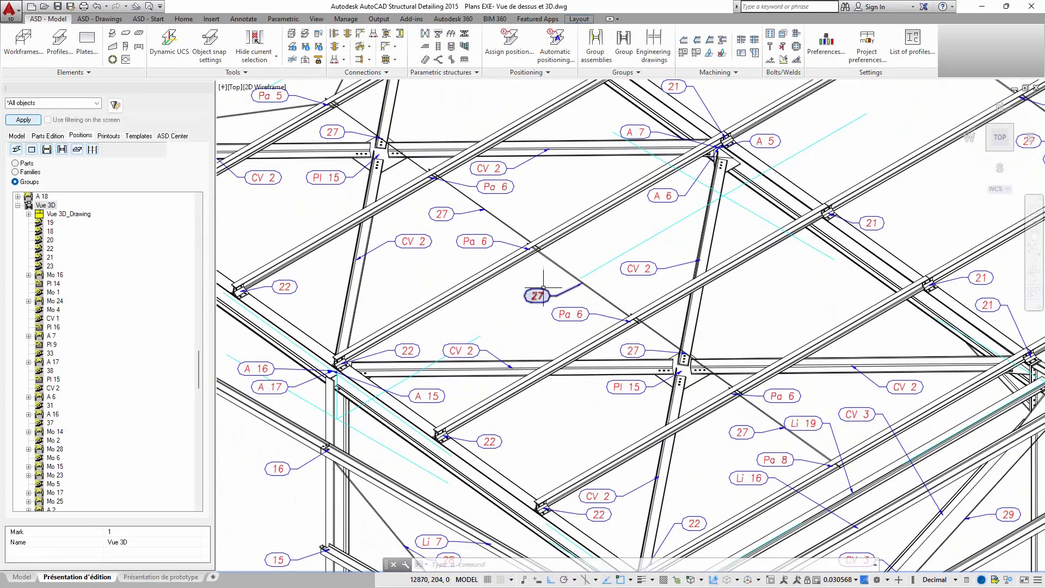
pyautogui.scroll(4, 547, 294)
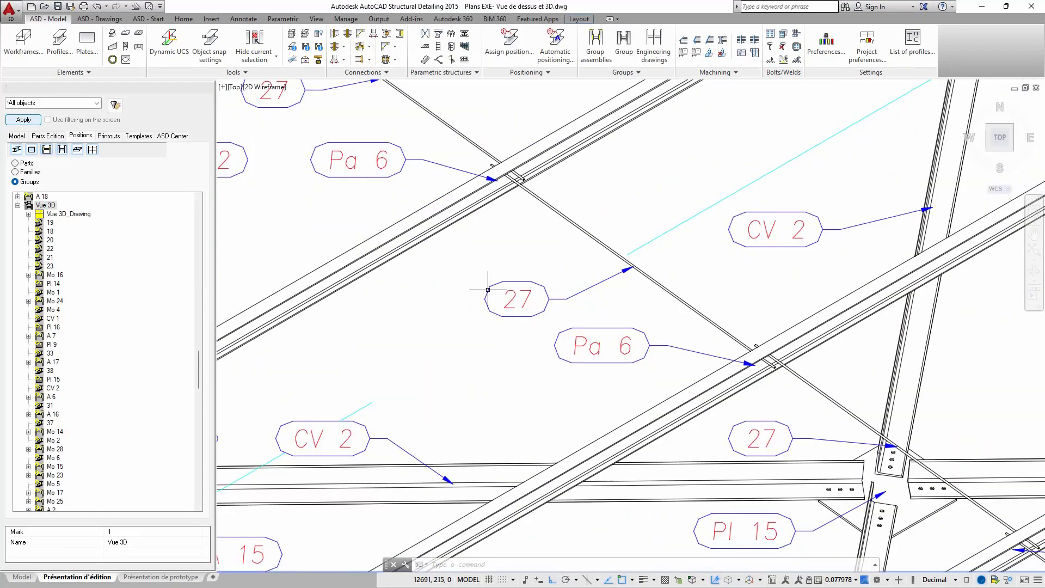
pyautogui.scroll(-5, 487, 289)
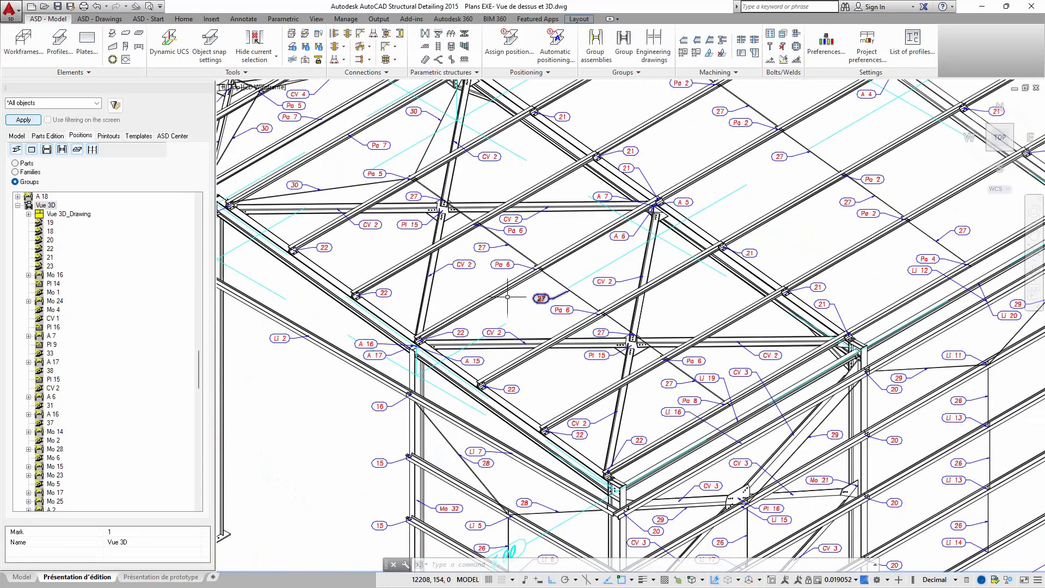
# Examine the position labels around the gable peak, including the purlin cleats, side rails and bracing members.
pyautogui.scroll(-5, 501, 272)
pyautogui.scroll(9, 389, 283)
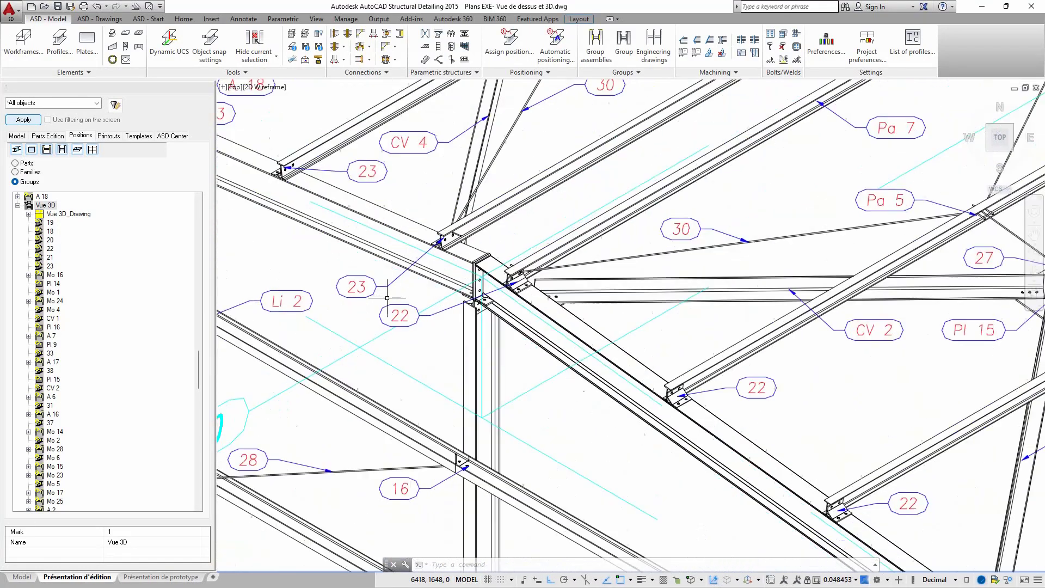
pyautogui.scroll(4, 387, 298)
pyautogui.scroll(-4, 479, 288)
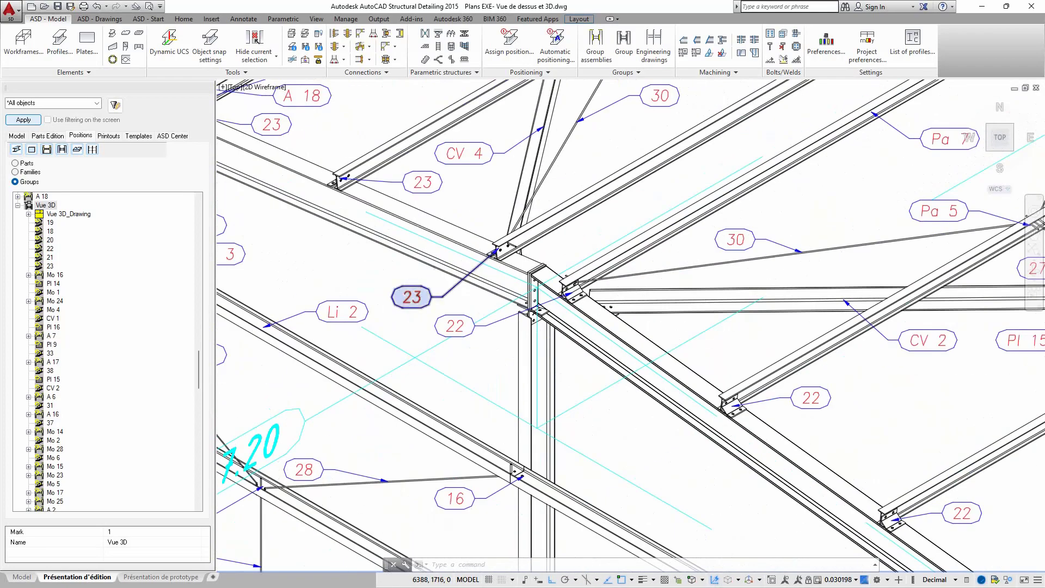
pyautogui.scroll(-5, 435, 300)
pyautogui.scroll(4, 391, 304)
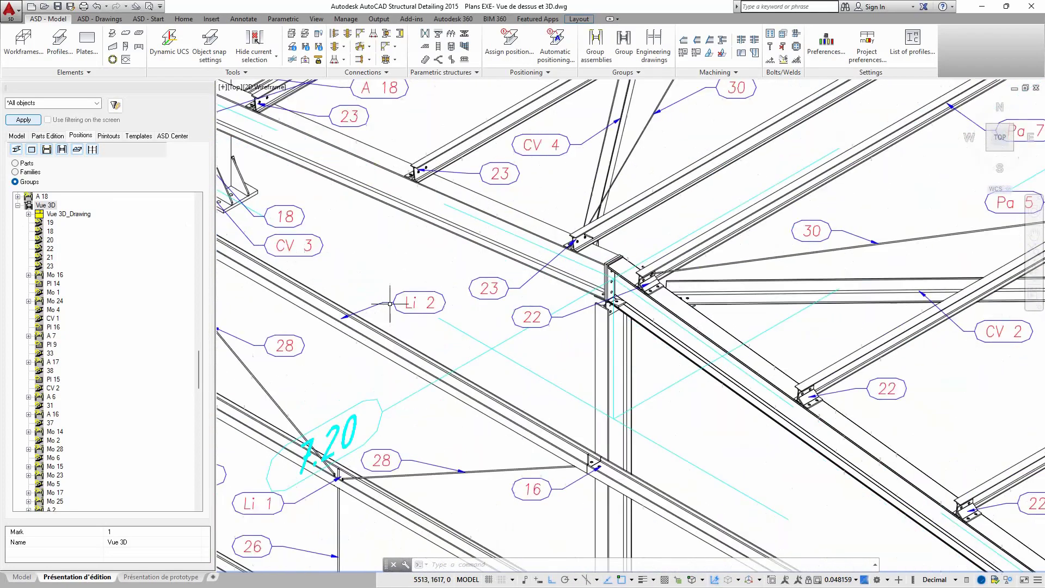
pyautogui.scroll(-4, 430, 305)
pyautogui.scroll(4, 422, 314)
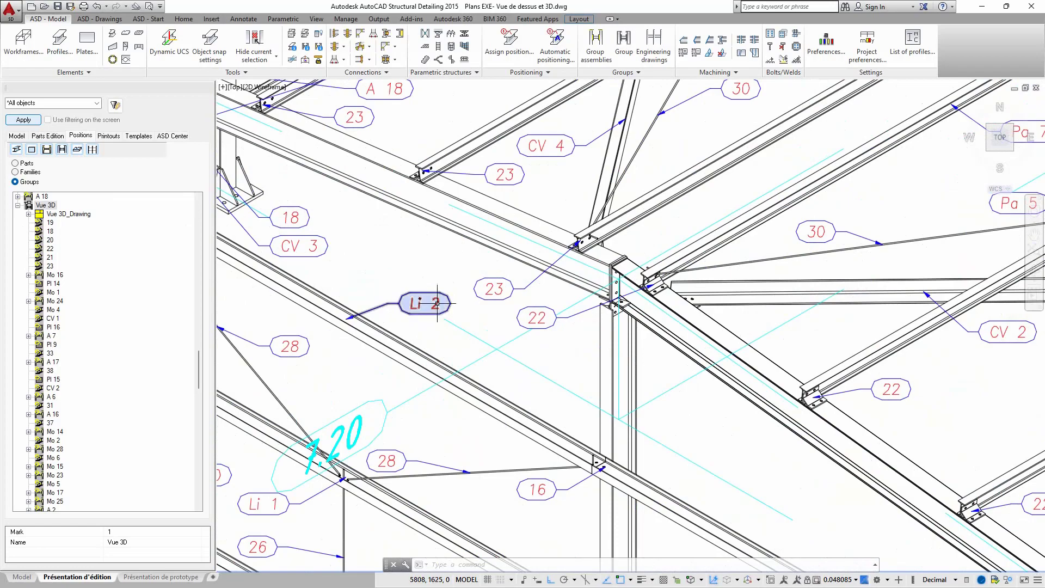
pyautogui.scroll(-4, 437, 303)
pyautogui.scroll(4, 490, 208)
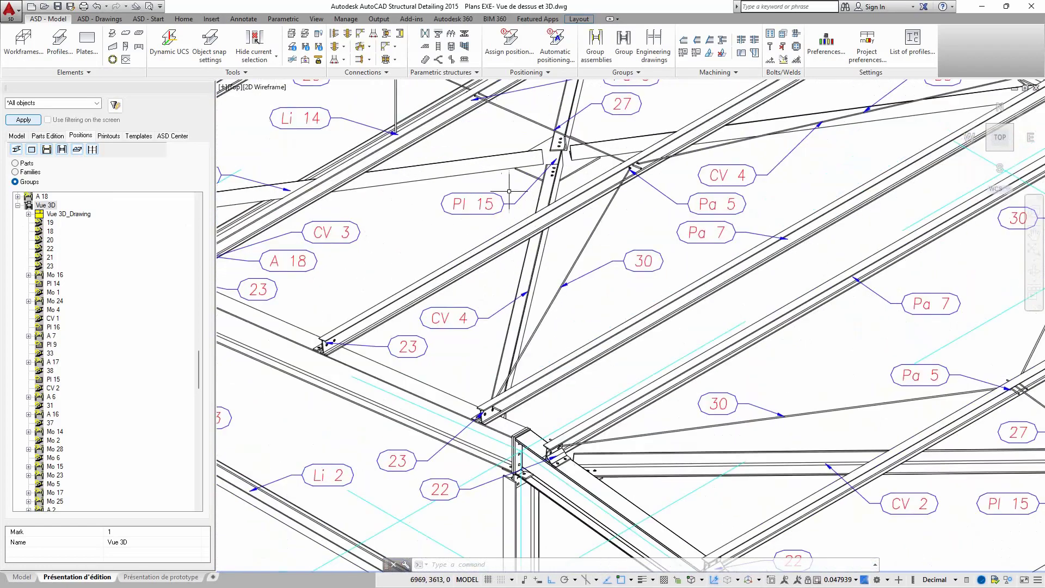
pyautogui.scroll(-4, 528, 200)
pyautogui.scroll(2, 507, 261)
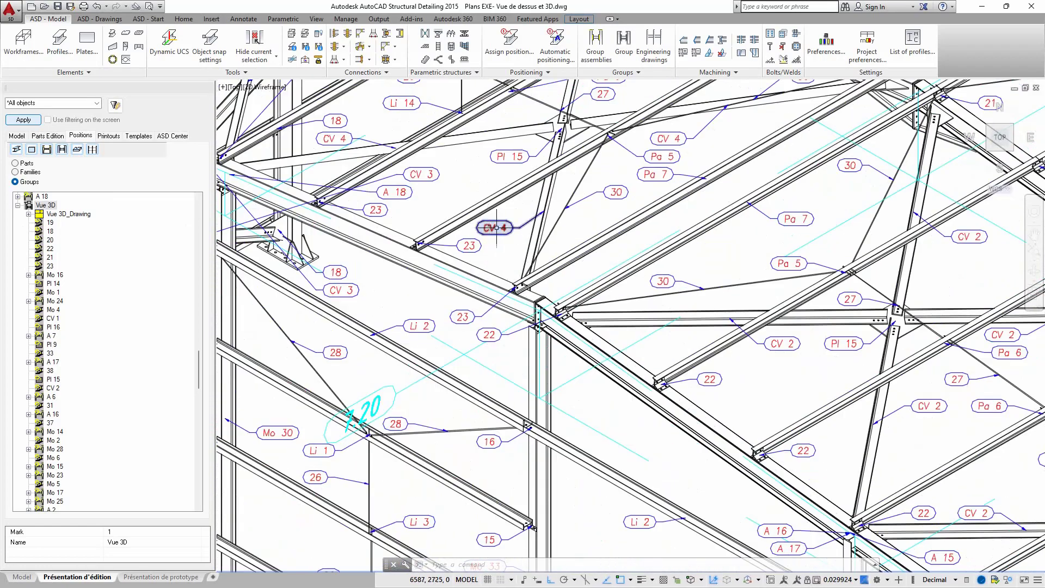
# Examine the purlin cleat labels and connections along the gable rafters near the column head, comparing close-up and wider areas.
pyautogui.scroll(3, 506, 229)
pyautogui.scroll(-6, 435, 245)
pyautogui.scroll(7, 396, 257)
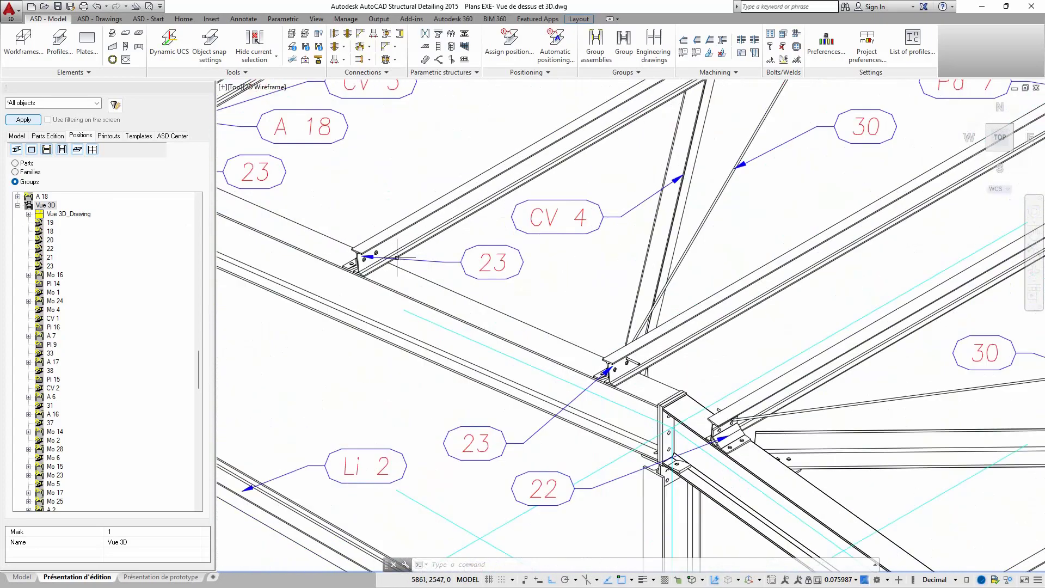
pyautogui.scroll(-5, 396, 257)
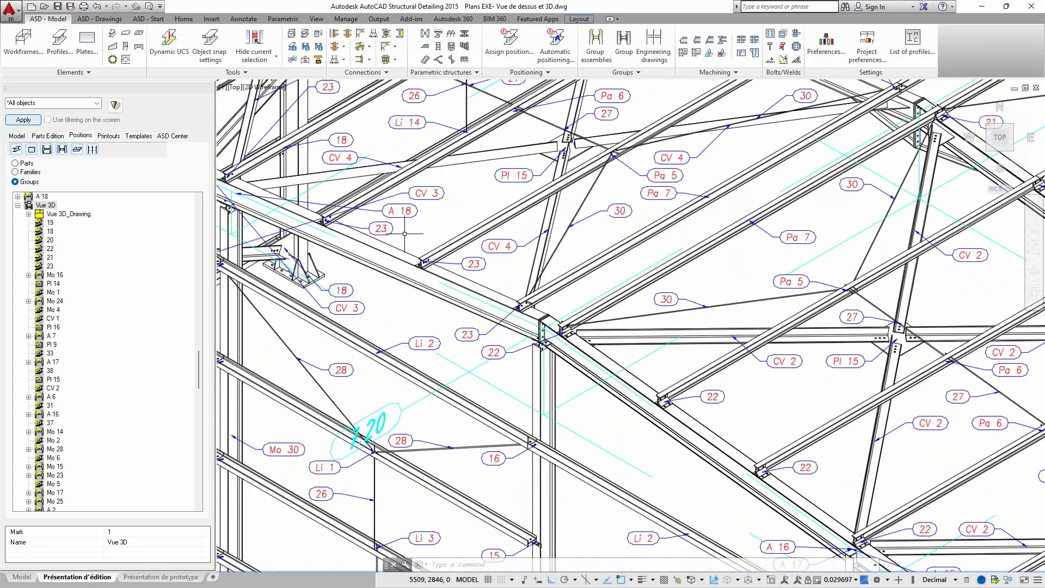
pyautogui.scroll(5, 489, 285)
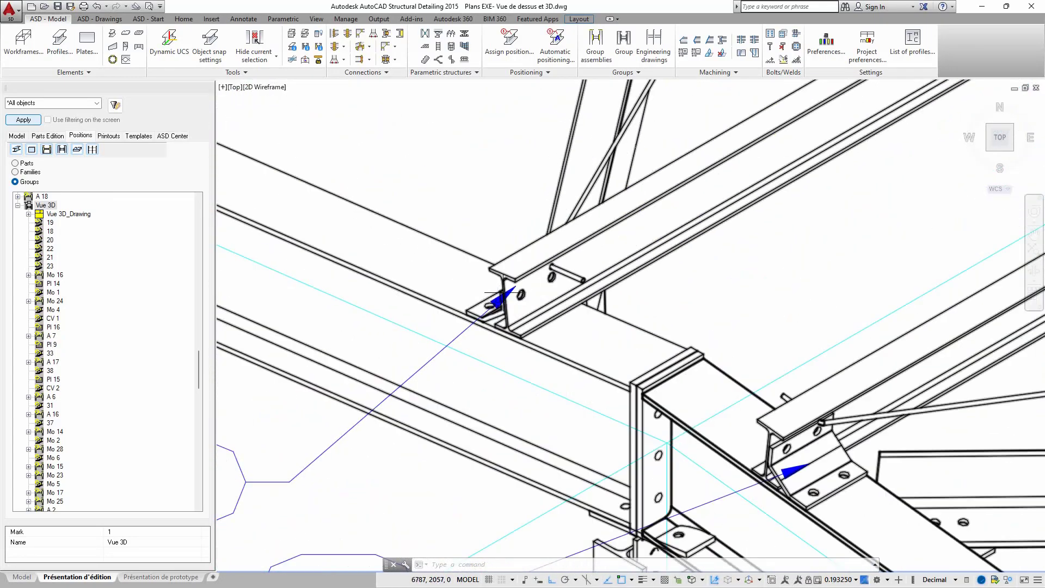
pyautogui.scroll(-2, 515, 297)
pyautogui.scroll(-6, 515, 297)
pyautogui.scroll(3, 461, 265)
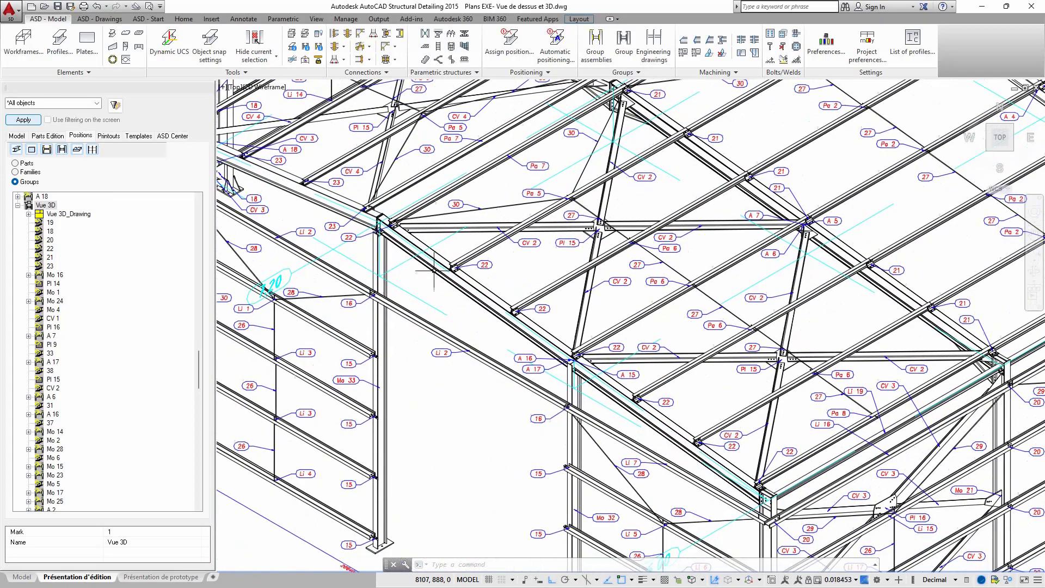
# Examine the position labels of the roof purlins, ties and wind bracing, and the 3D drawing as a whole.
pyautogui.scroll(2, 462, 265)
pyautogui.scroll(-6, 414, 281)
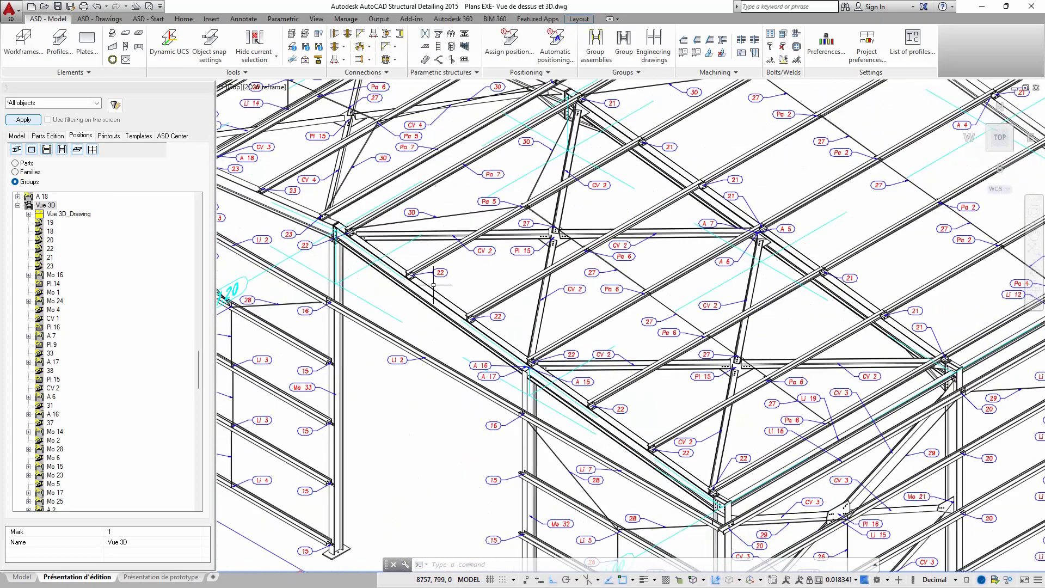
pyautogui.scroll(2, 510, 284)
pyautogui.scroll(-2, 520, 283)
pyautogui.scroll(5, 769, 187)
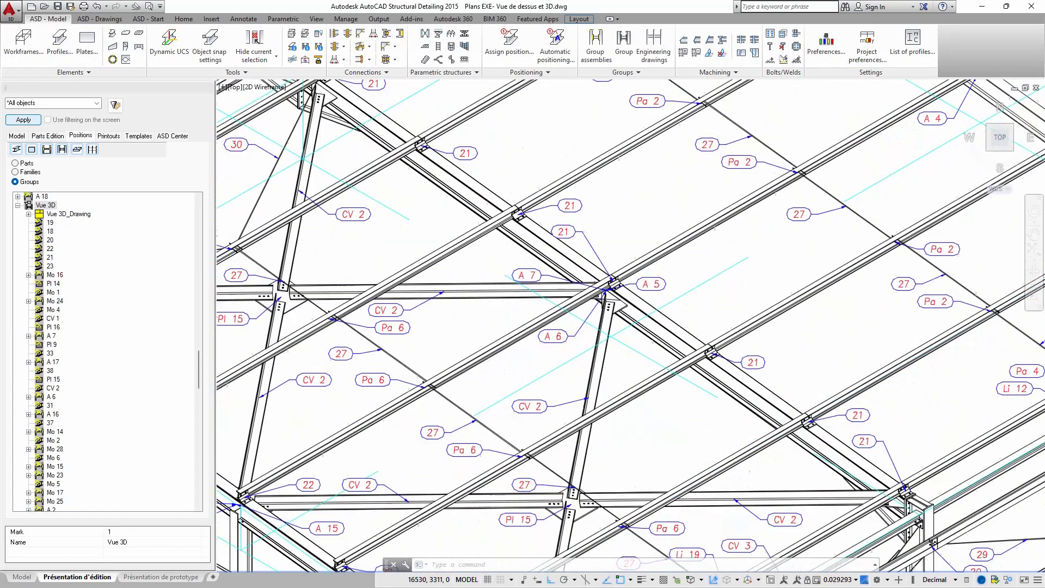
pyautogui.scroll(-8, 540, 264)
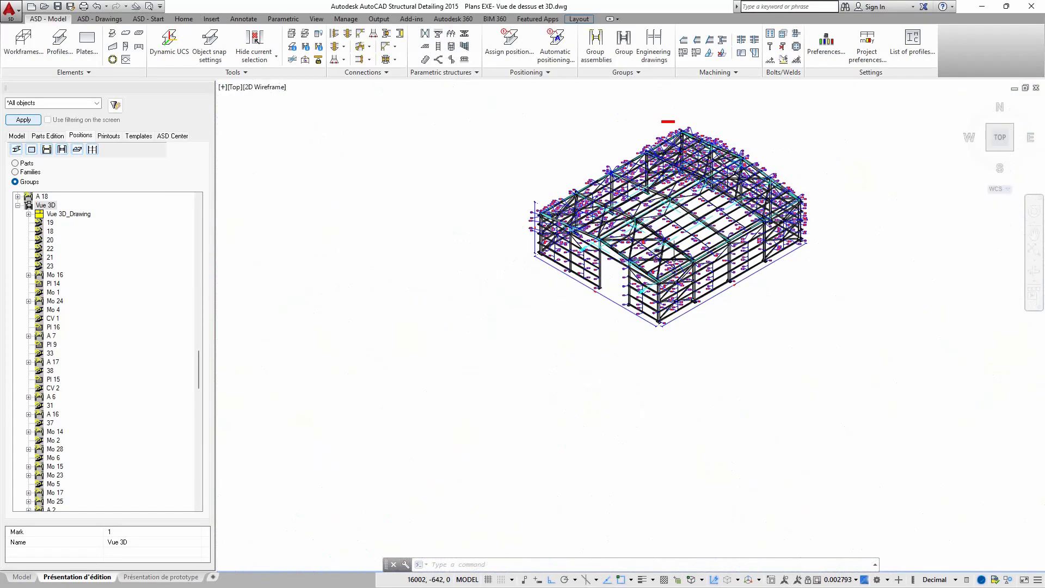
pyautogui.scroll(2, 539, 264)
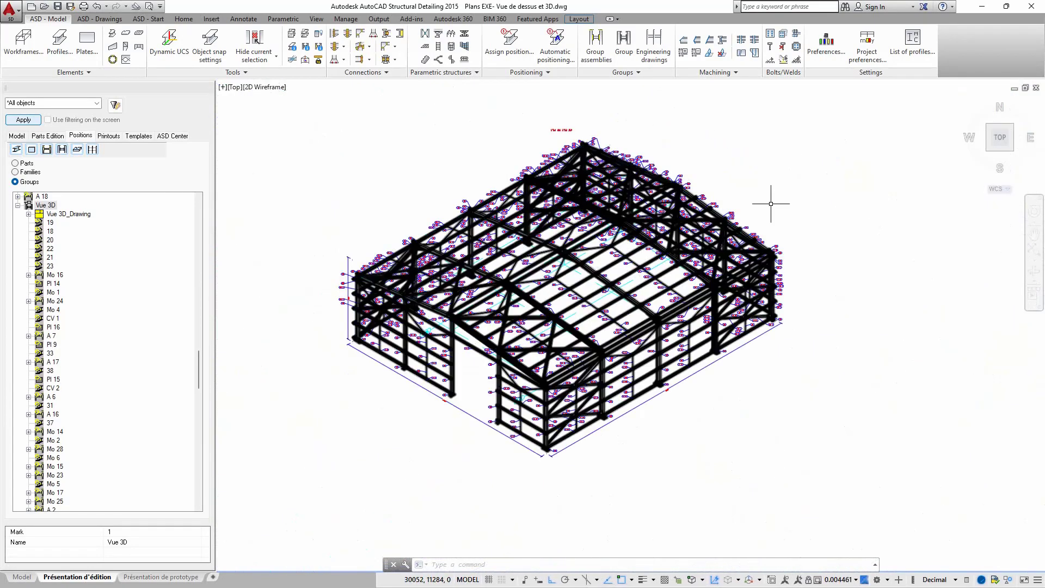
pyautogui.scroll(2, 476, 343)
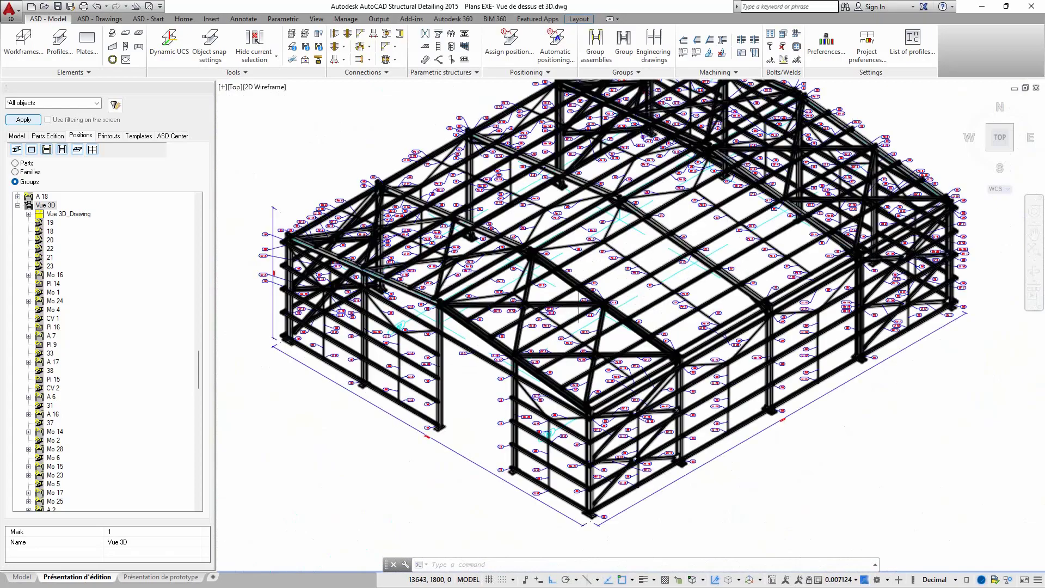
pyautogui.scroll(-2, 578, 308)
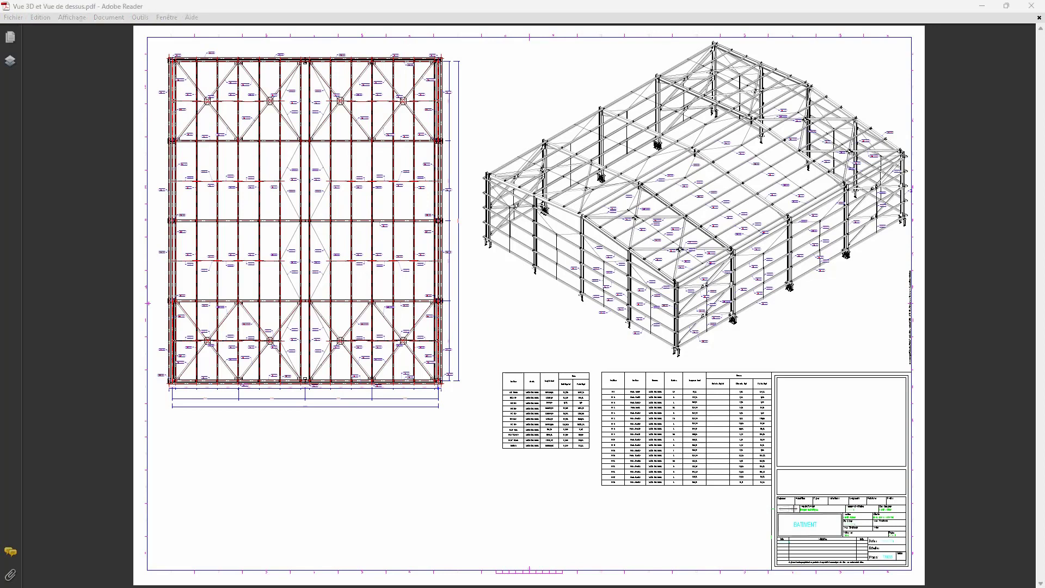
# Switch back to AutoCAD Structural Detailing and open the style adjustment for the Vue Isométrique SE view of Vue 3D_Drawing.
pyautogui.hotkey('alt', 'Tab')
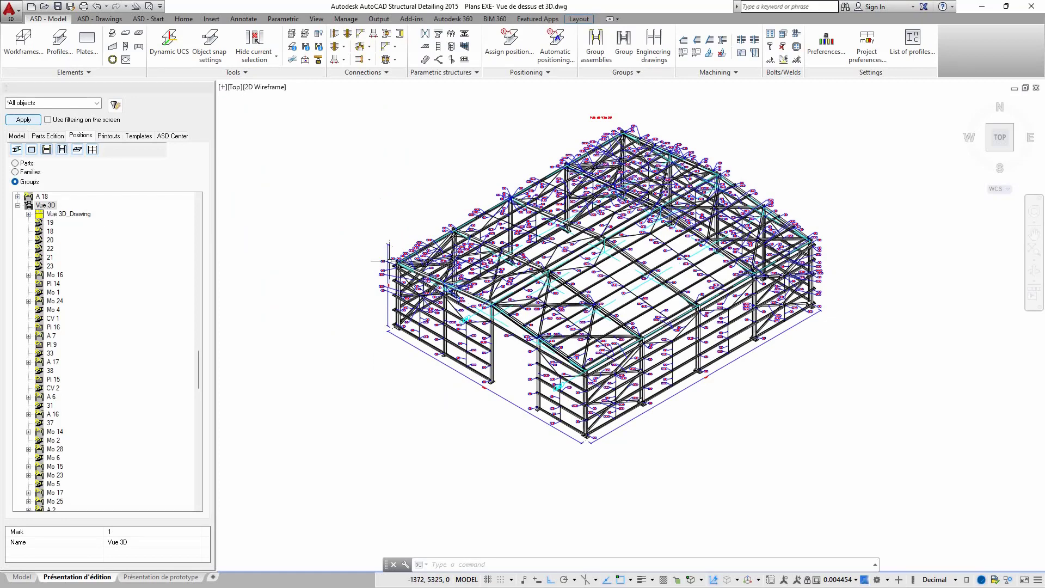
pyautogui.click(50, 216)
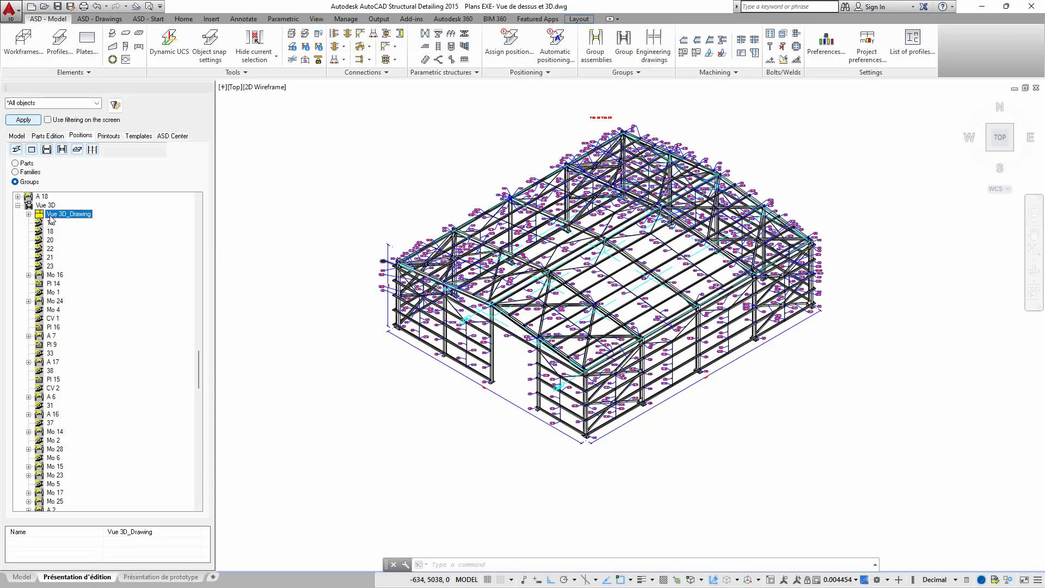
pyautogui.click(28, 214)
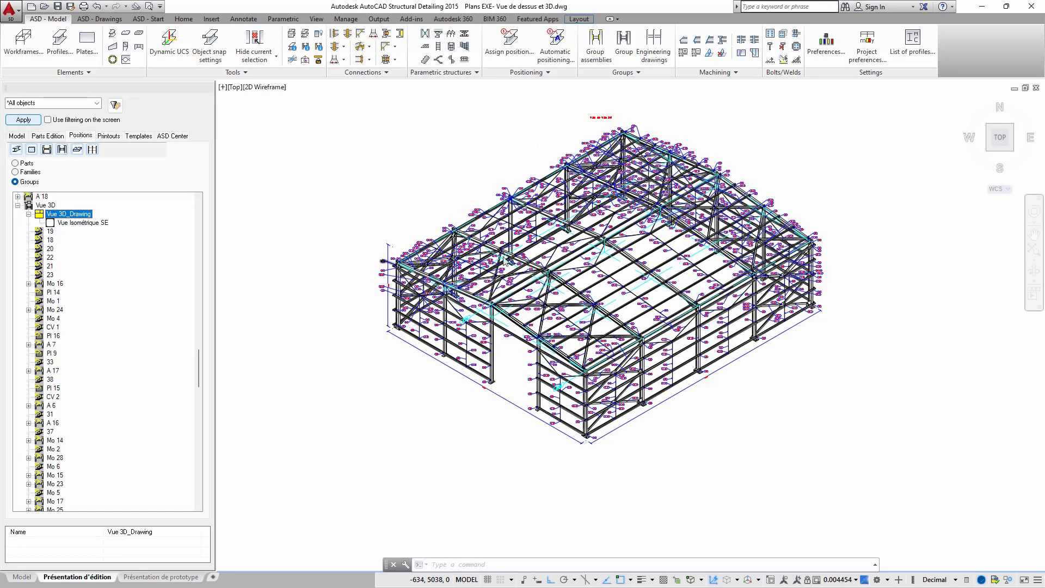
pyautogui.click(68, 223)
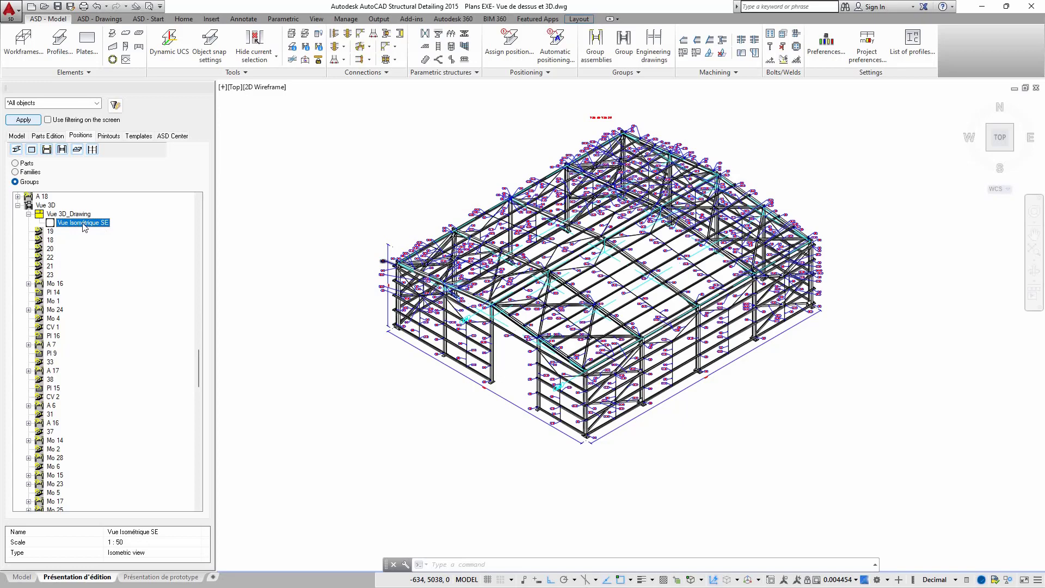
pyautogui.rightClick(82, 224)
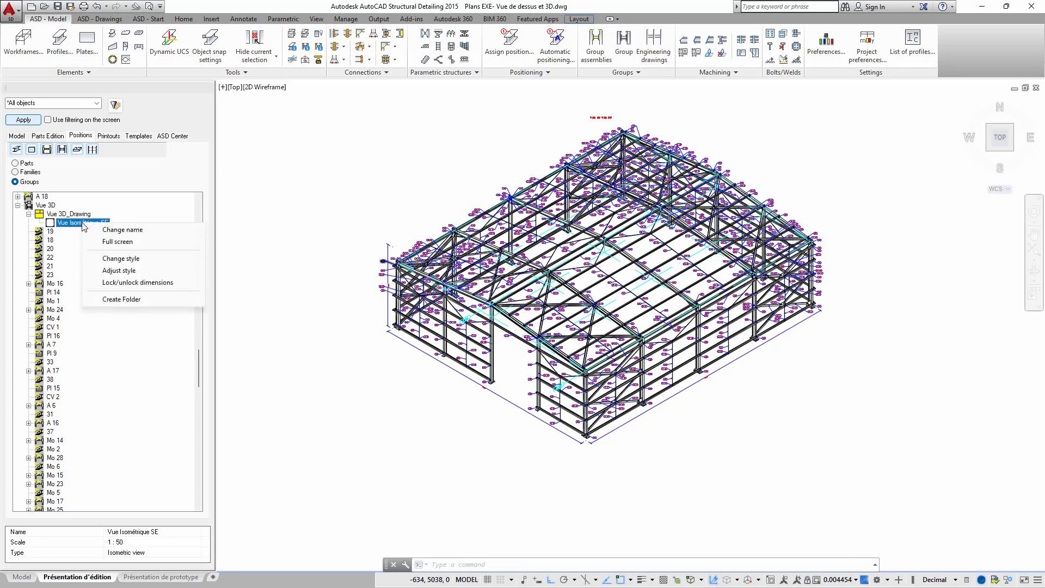
pyautogui.click(120, 271)
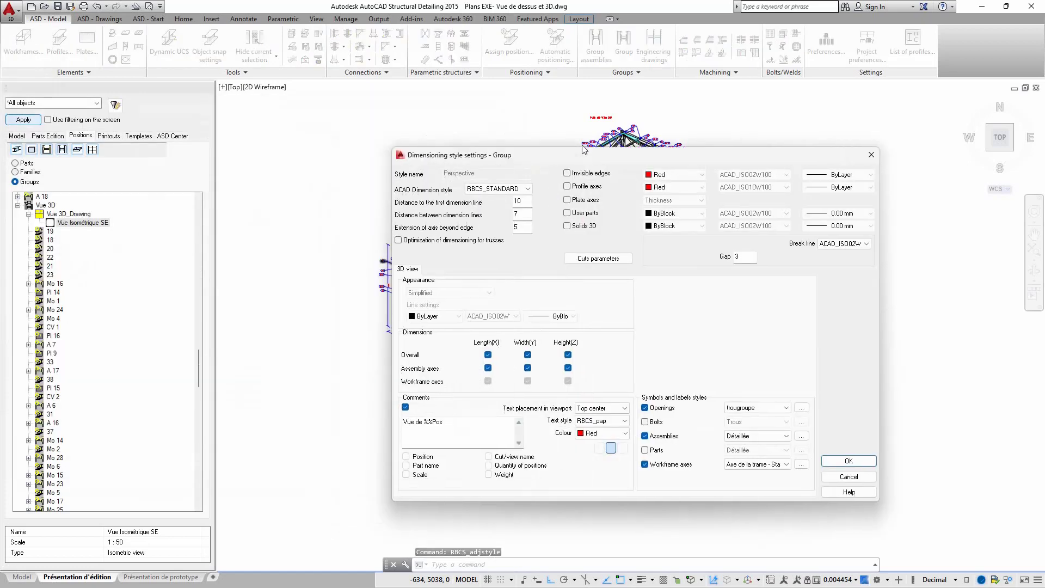
pyautogui.moveTo(582, 144); pyautogui.dragTo(518, 77)
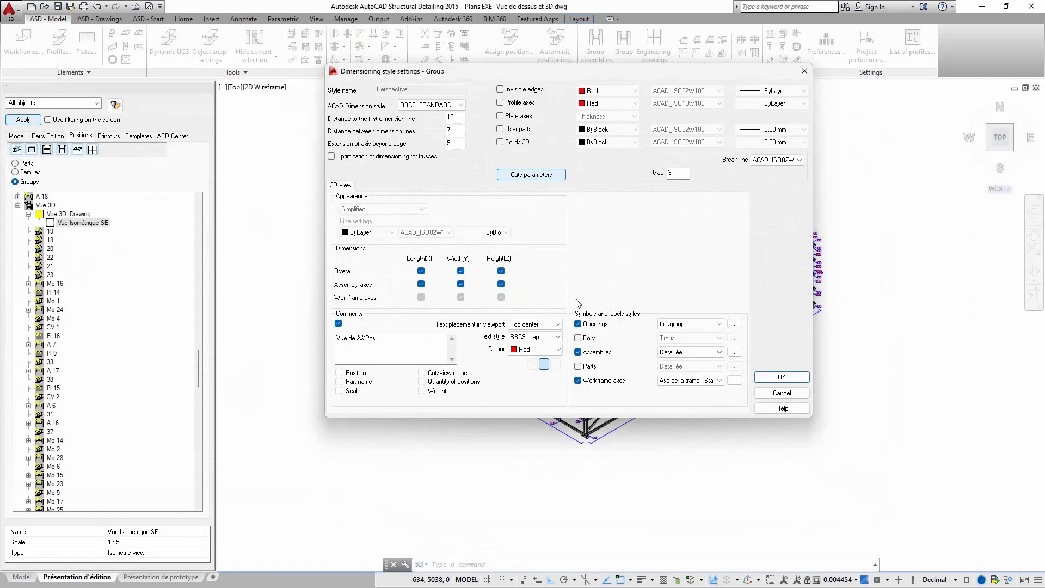
# Label openings and bolts with the Boulons style, and disable the assembly and workframe axis labels.
pyautogui.click(500, 103)
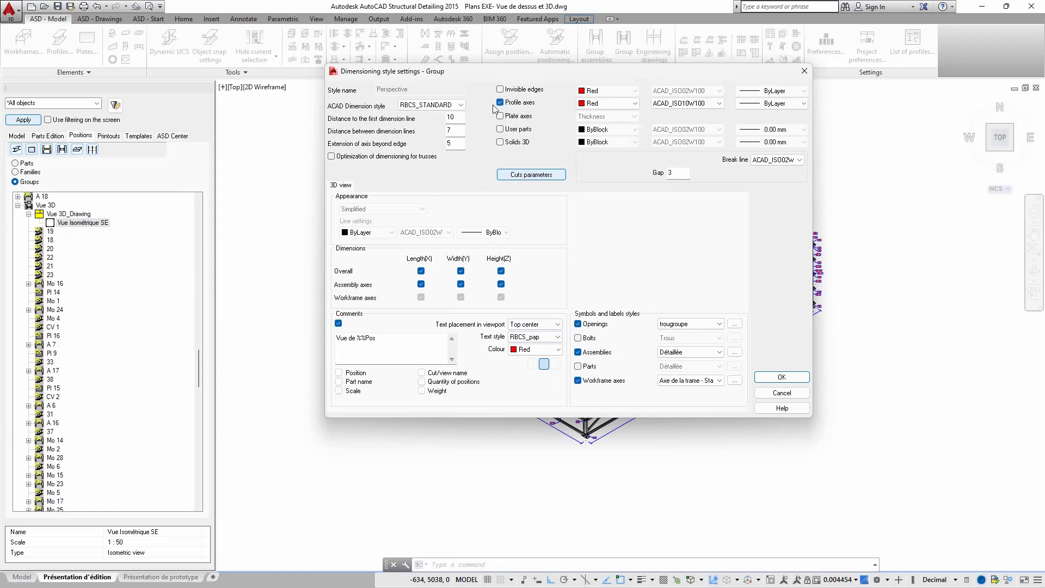
pyautogui.click(500, 103)
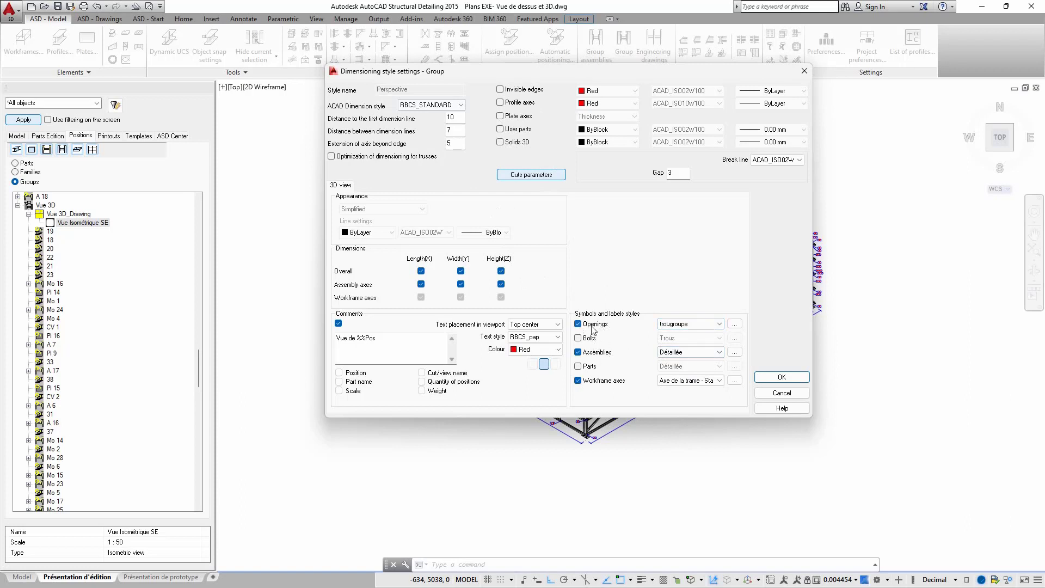
pyautogui.click(721, 325)
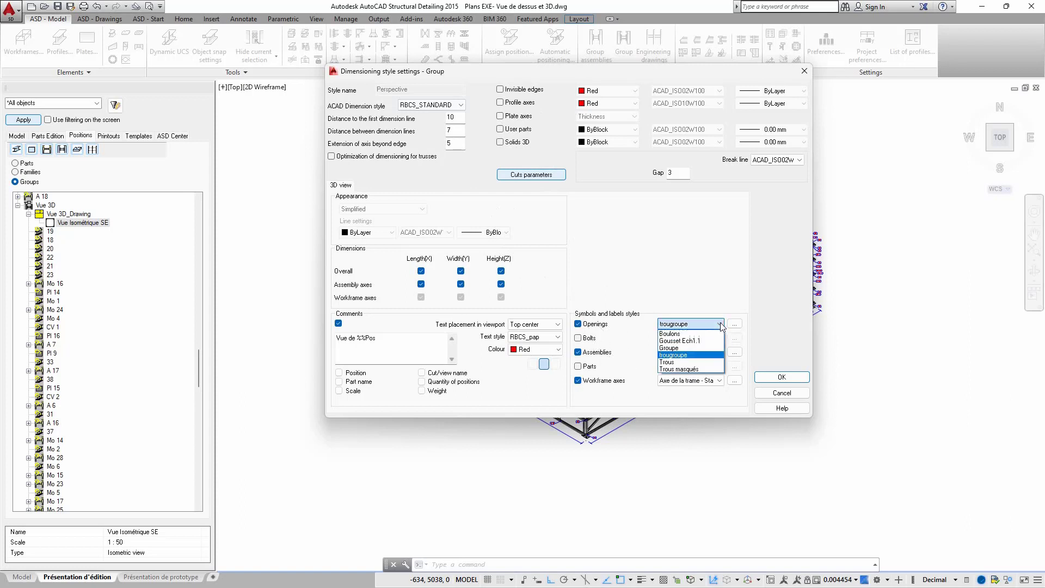
pyautogui.click(676, 333)
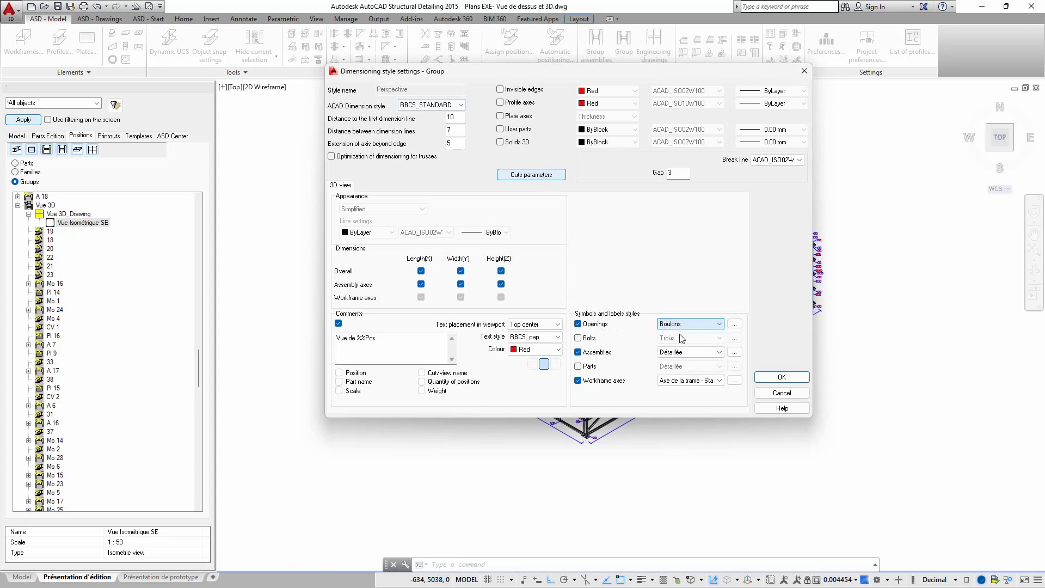
pyautogui.click(584, 338)
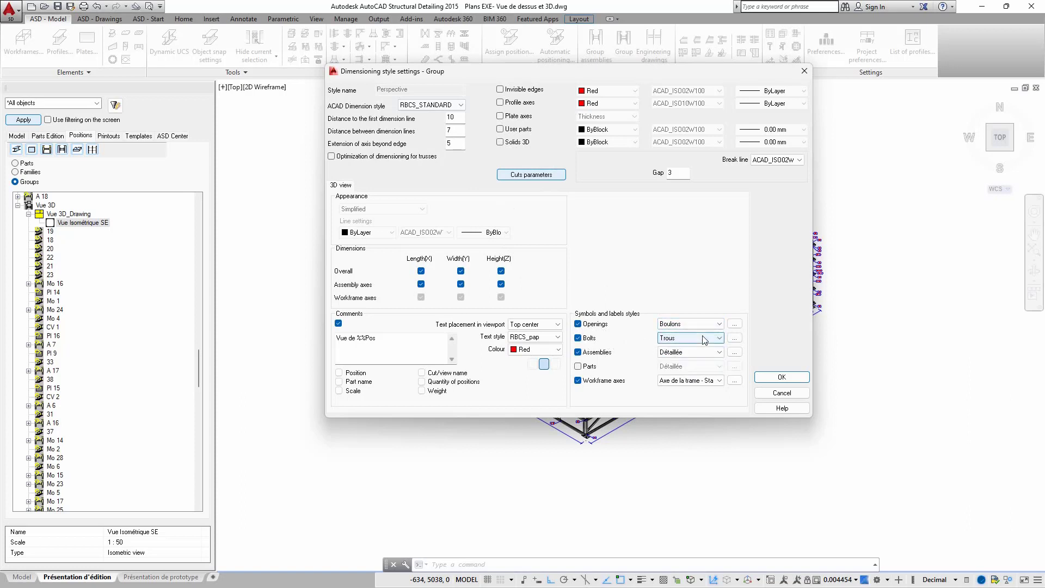
pyautogui.click(685, 338)
pyautogui.click(681, 352)
pyautogui.click(735, 338)
pyautogui.click(577, 353)
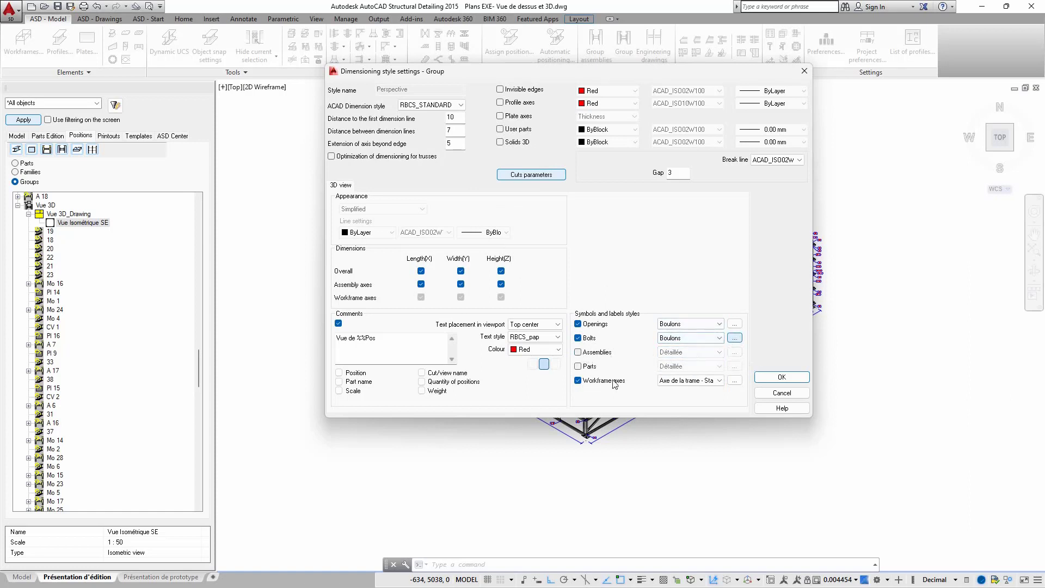
pyautogui.click(578, 381)
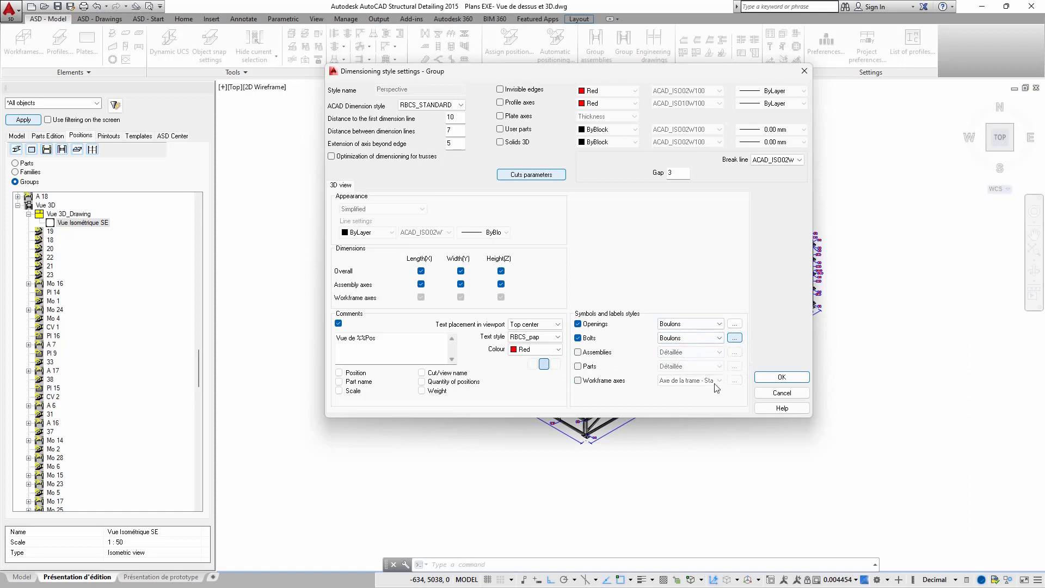
# Turn off the Overall and Assembly axes dimensions for length, width and height, and apply the view style.
pyautogui.click(421, 271)
pyautogui.click(421, 283)
pyautogui.click(461, 271)
pyautogui.click(461, 283)
pyautogui.click(500, 271)
pyautogui.click(500, 283)
pyautogui.click(782, 377)
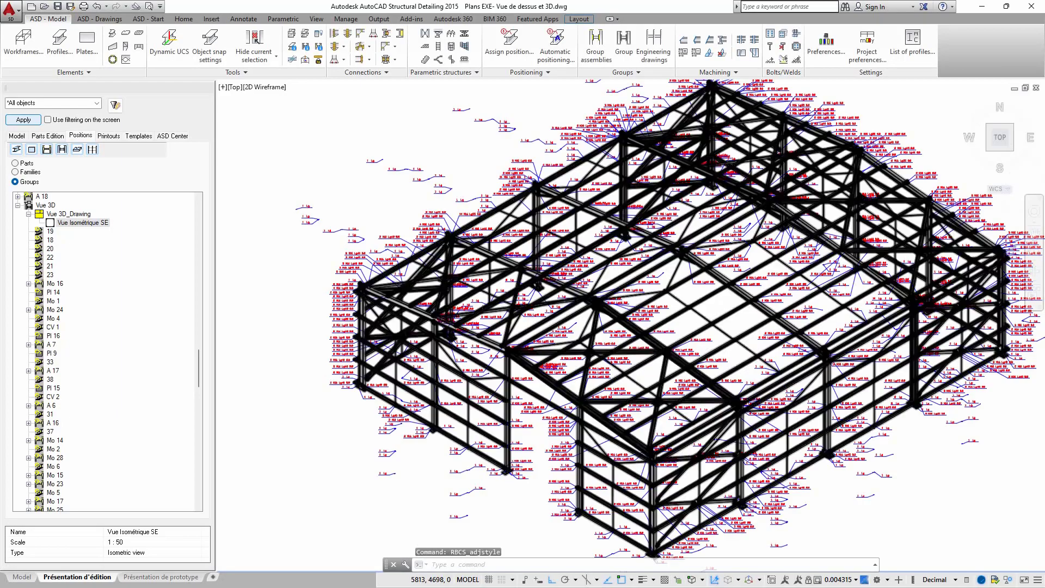
# Examine the bolt labels at the gable columns, roof bracing gusset and corner column connections.
pyautogui.scroll(4, 520, 381)
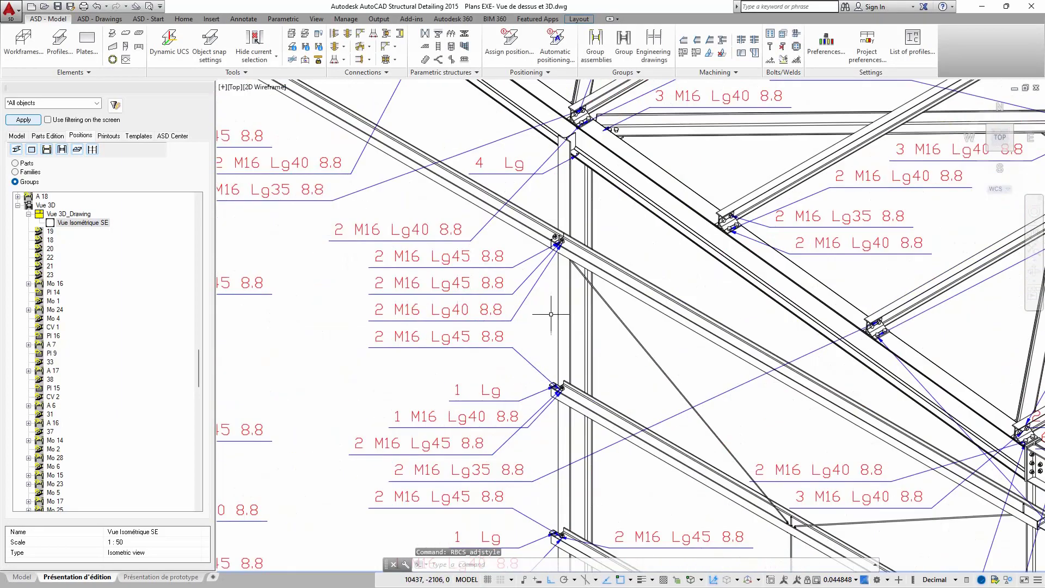
pyautogui.scroll(-6, 557, 252)
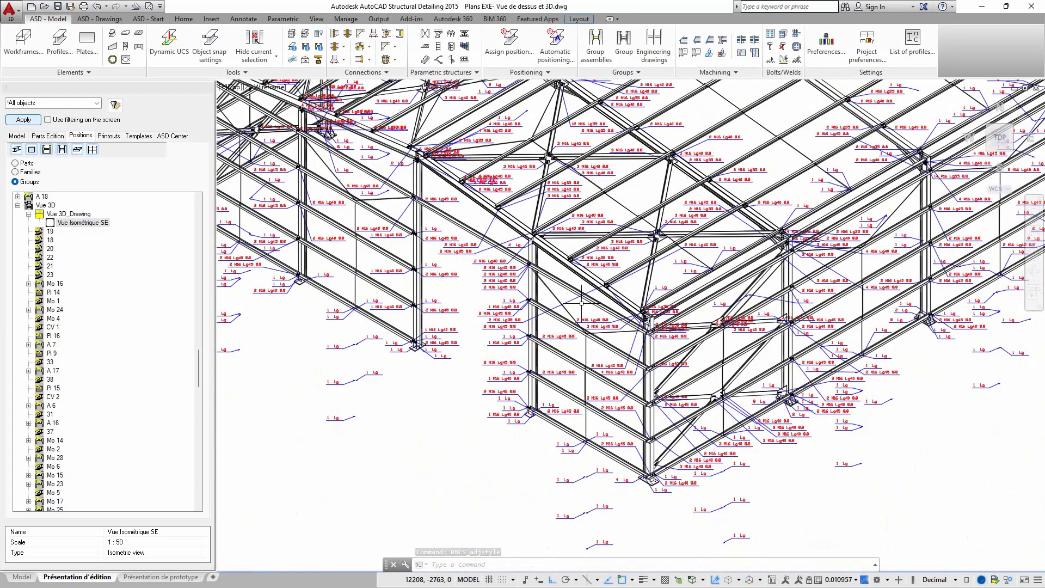
pyautogui.scroll(6, 545, 302)
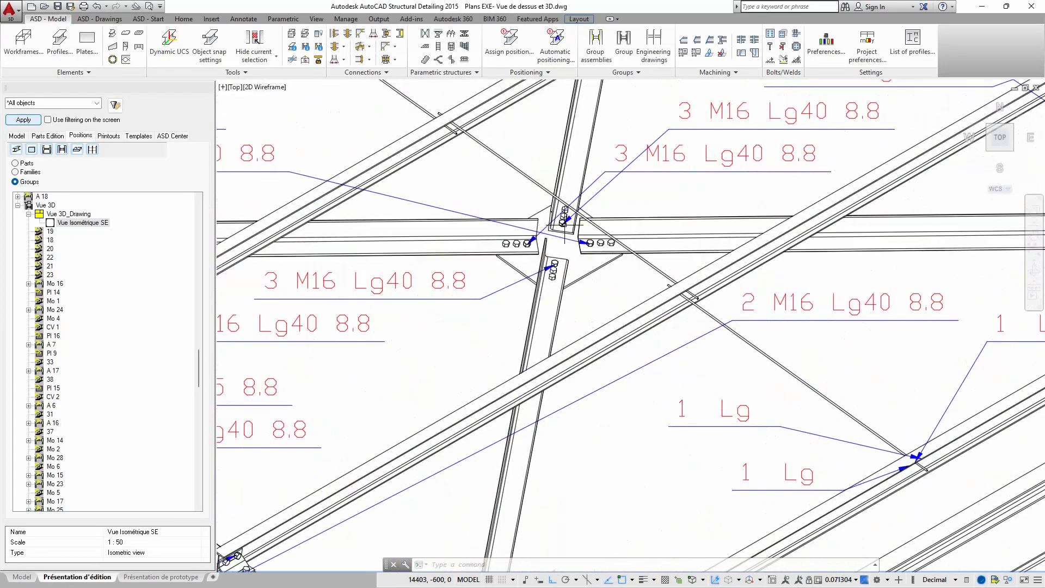
pyautogui.scroll(-6, 566, 226)
pyautogui.scroll(8, 569, 231)
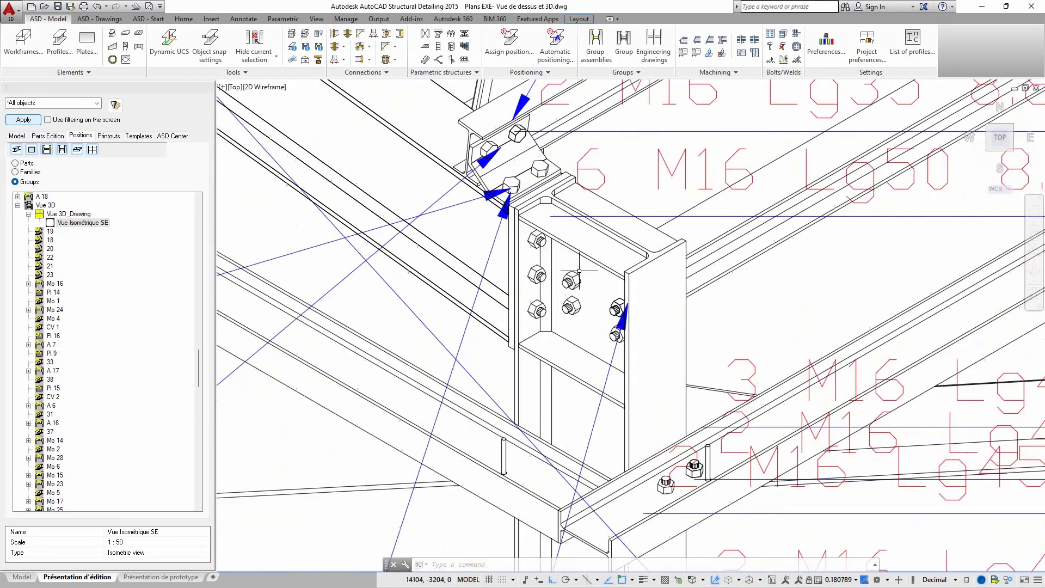
pyautogui.scroll(-2, 566, 241)
pyautogui.scroll(2, 566, 241)
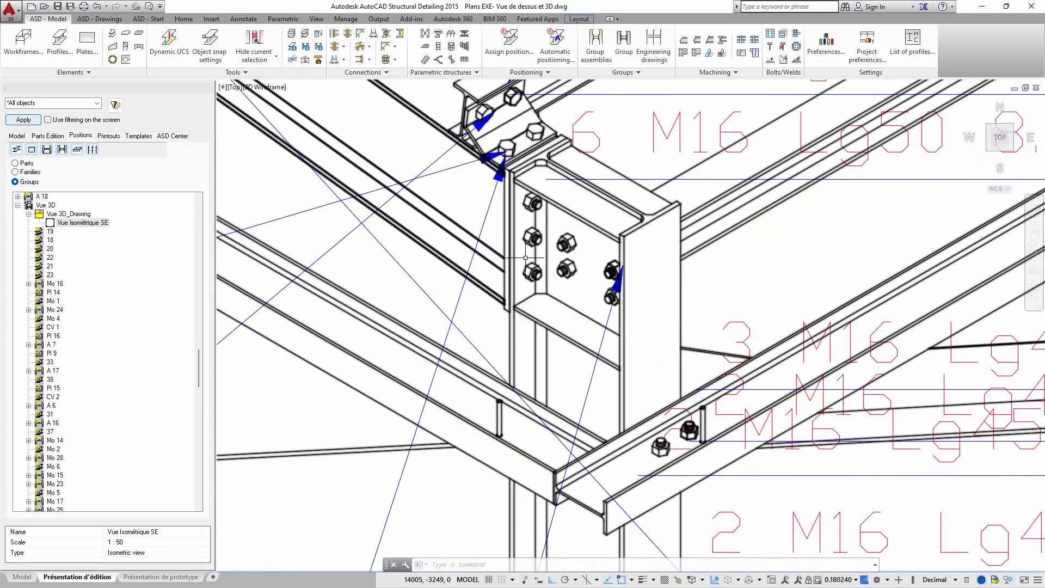
pyautogui.scroll(-3, 566, 241)
pyautogui.scroll(-6, 566, 241)
pyautogui.scroll(8, 581, 189)
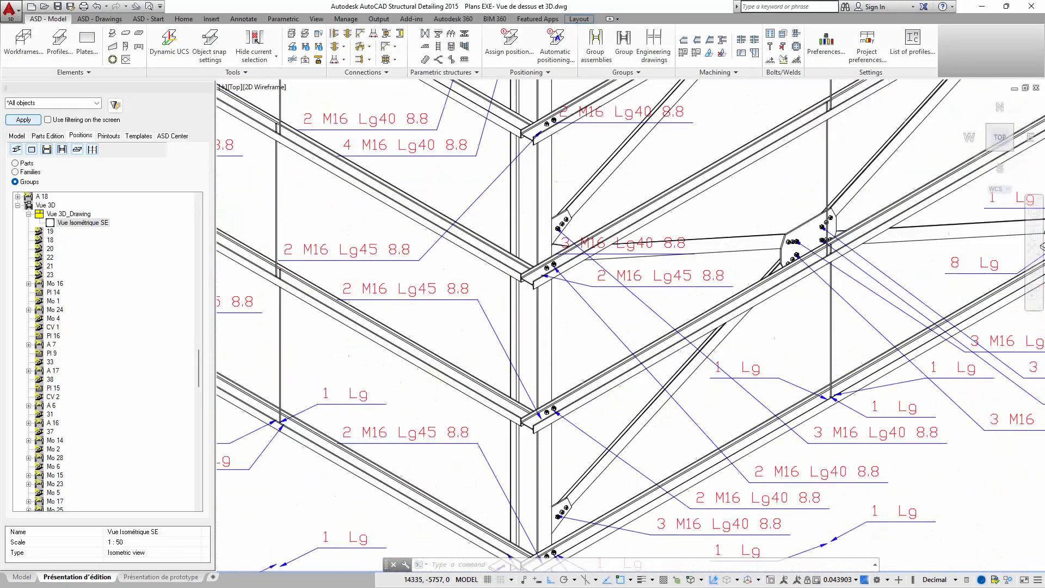
# Examine the bolt labels on the lower side rails, the corner column base and the gable rafter's purlin connections.
pyautogui.scroll(-6, 580, 189)
pyautogui.scroll(6, 574, 294)
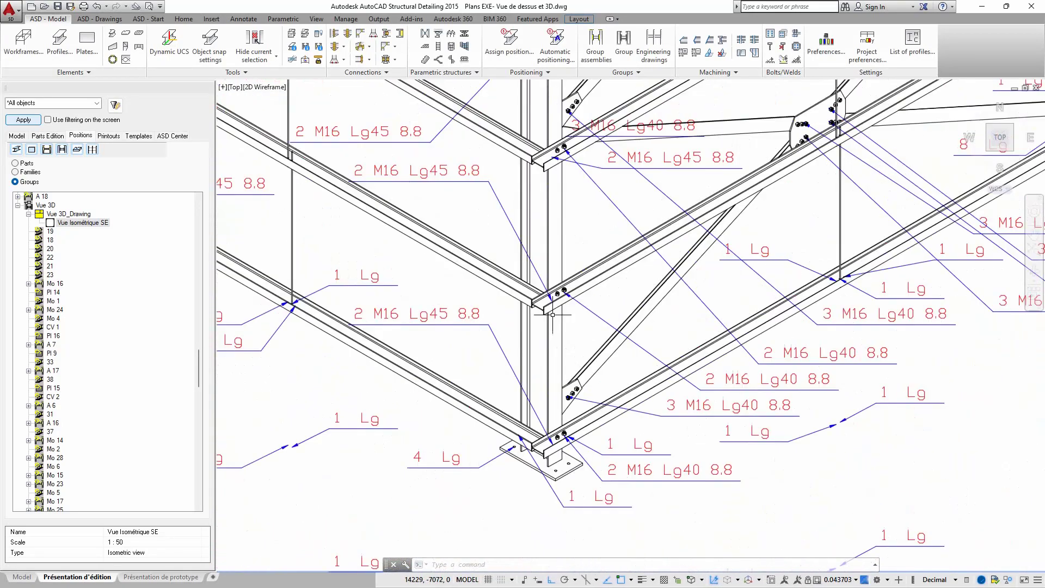
pyautogui.scroll(-9, 575, 295)
pyautogui.scroll(3, 577, 344)
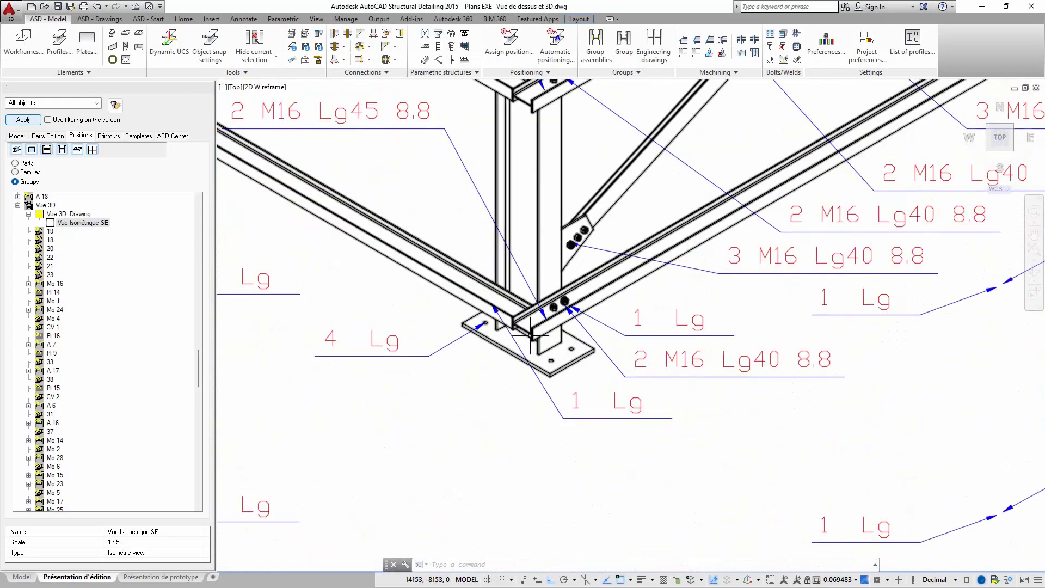
pyautogui.scroll(-6, 577, 344)
pyautogui.scroll(6, 544, 327)
pyautogui.scroll(-7, 523, 316)
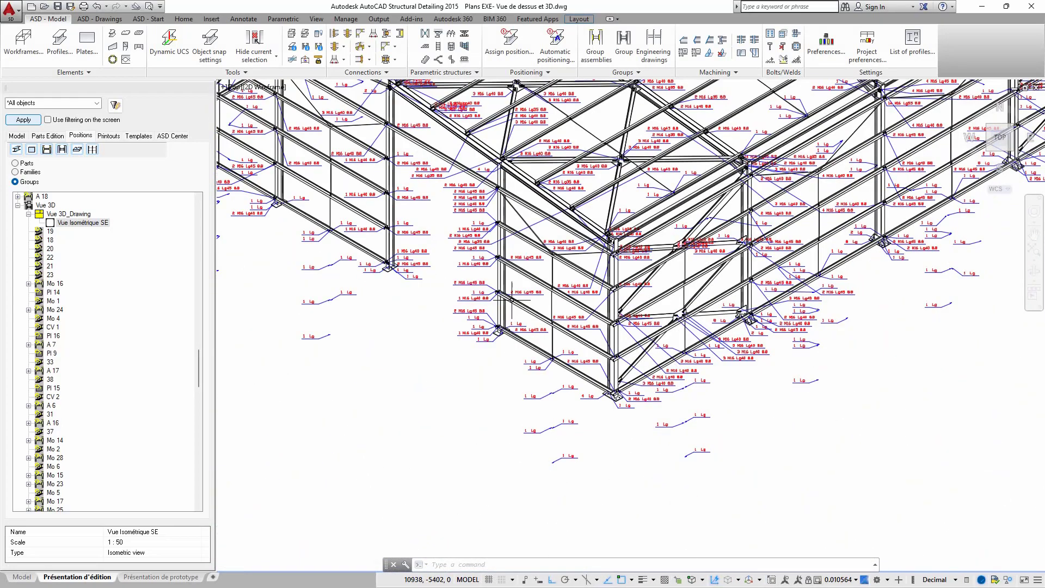
pyautogui.scroll(3, 522, 317)
pyautogui.scroll(10, 522, 317)
pyautogui.scroll(-3, 523, 317)
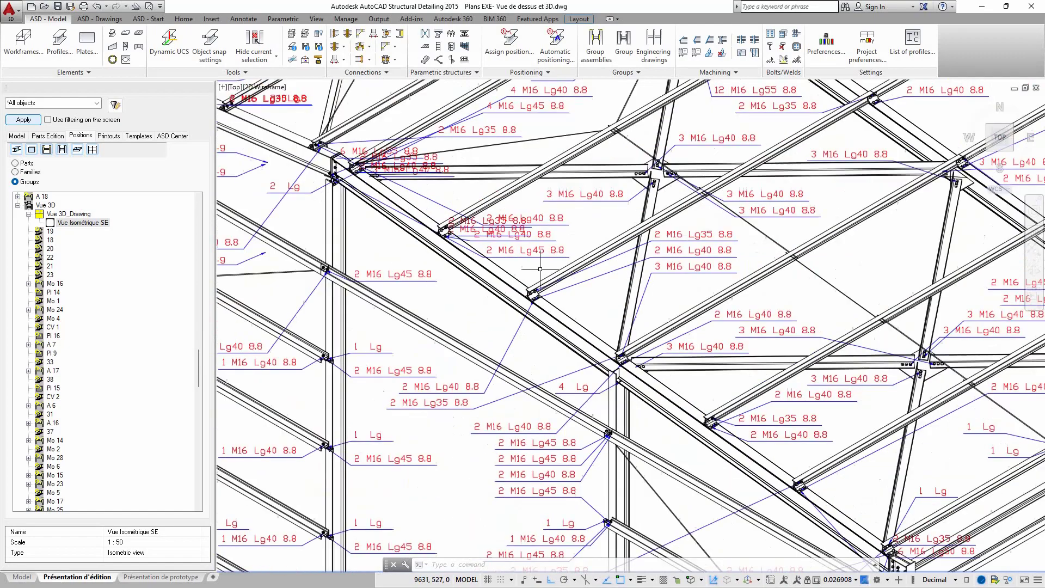
# Examine the bolt labels along the gable rafter's purlin connections and at the roof bracing gussets.
pyautogui.scroll(8, 522, 317)
pyautogui.scroll(2, 560, 284)
pyautogui.scroll(-8, 505, 255)
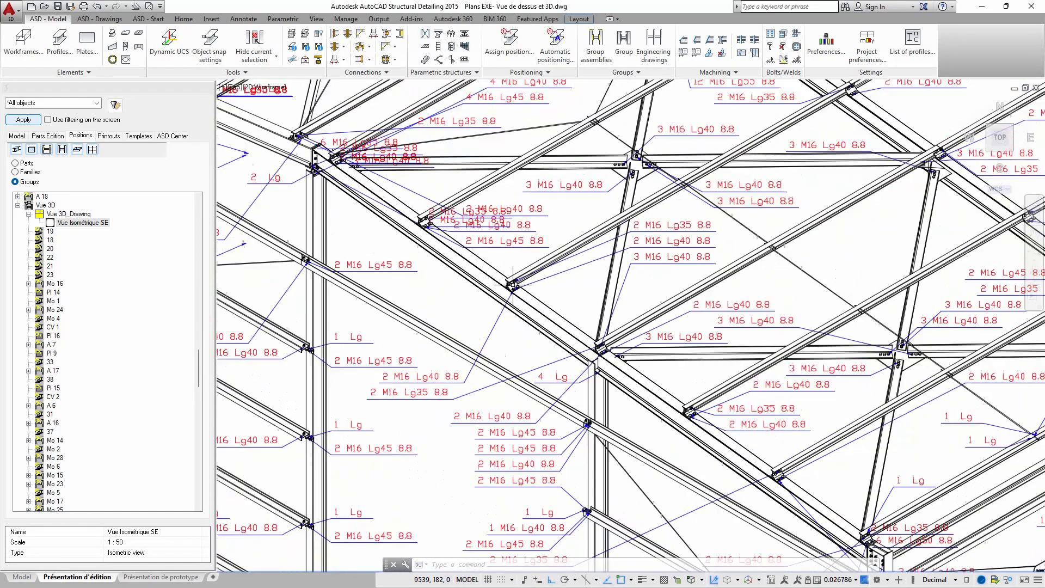
pyautogui.scroll(8, 548, 212)
pyautogui.scroll(-3, 547, 212)
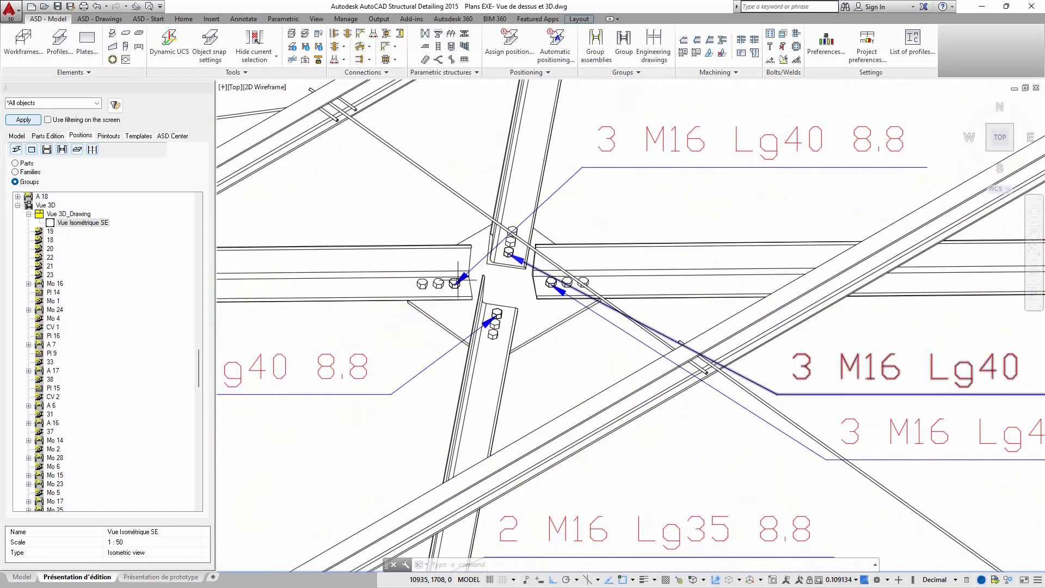
pyautogui.scroll(-3, 531, 271)
pyautogui.scroll(-2, 531, 271)
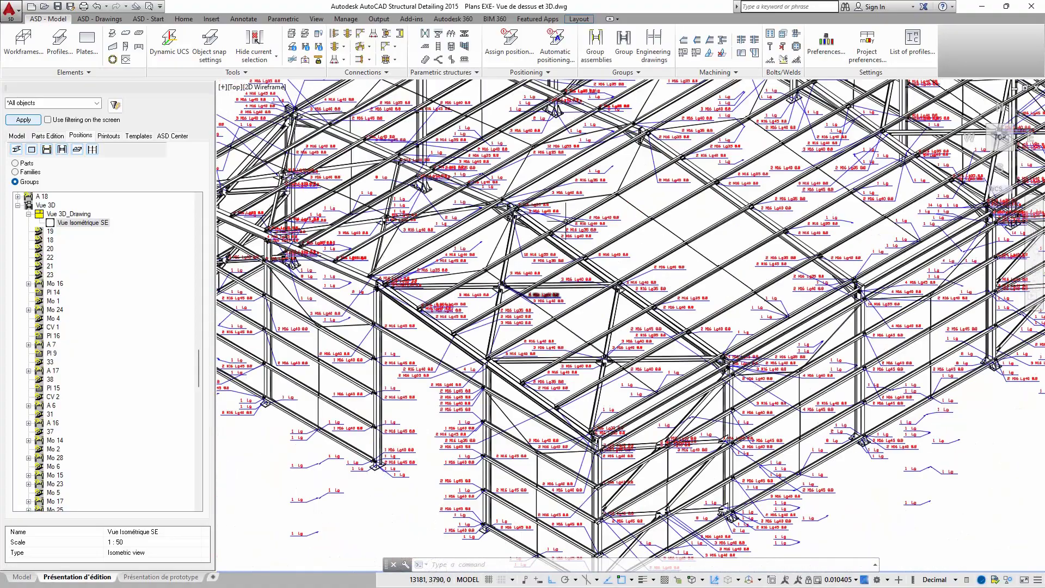
# Examine the bolt labels across the whole isometric view and along the long side wall's columns and rails.
pyautogui.scroll(6, 488, 248)
pyautogui.scroll(-4, 489, 249)
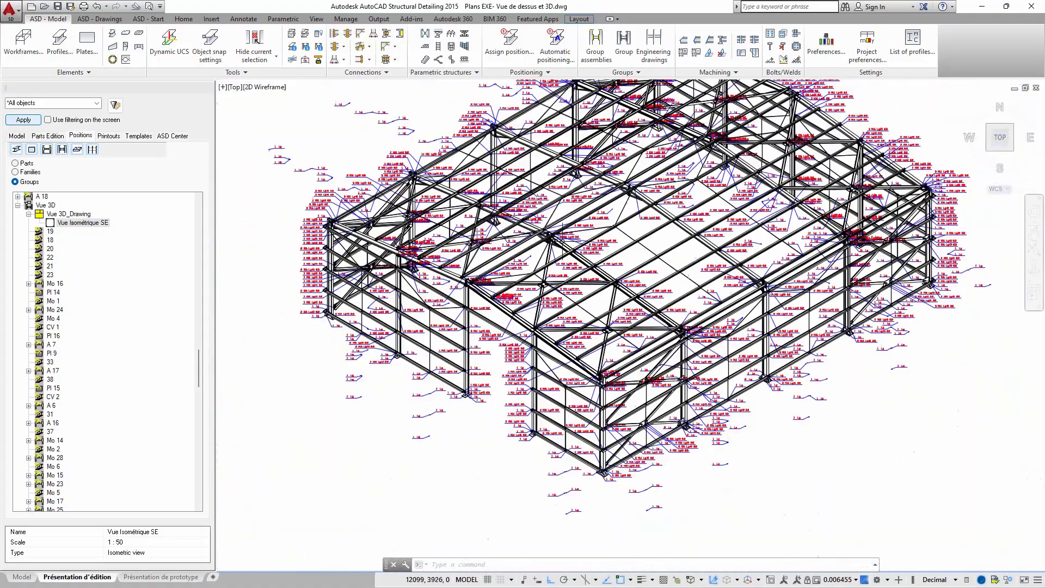
pyautogui.scroll(3, 456, 251)
pyautogui.scroll(-4, 456, 251)
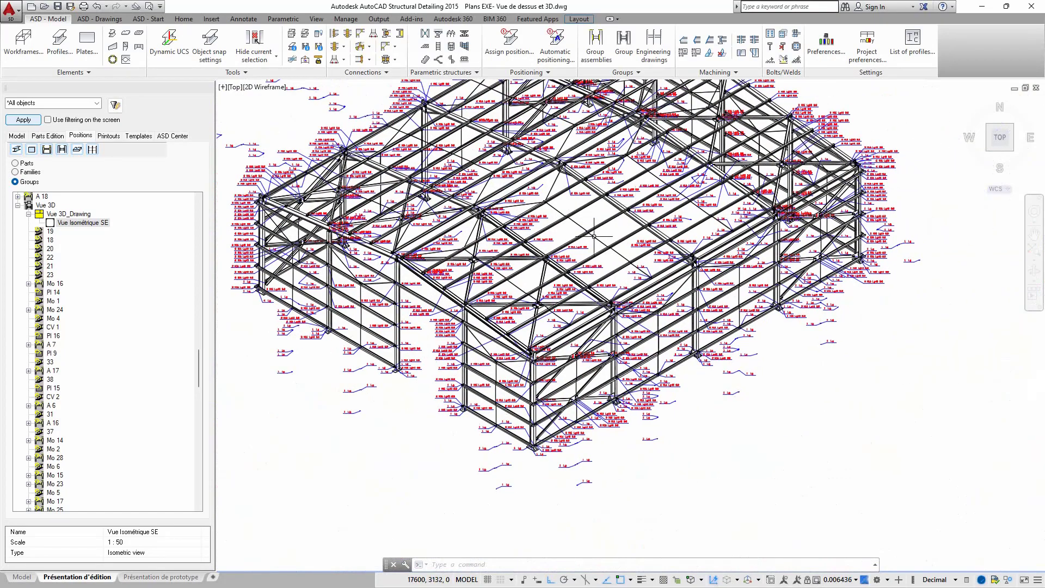
pyautogui.scroll(10, 718, 353)
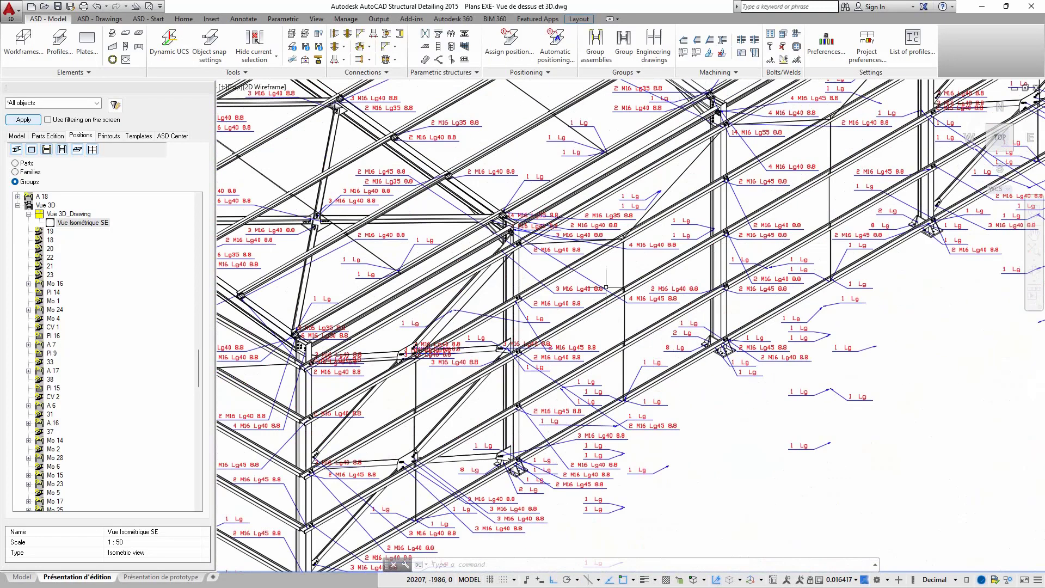
pyautogui.scroll(-4, 696, 281)
pyautogui.scroll(2, 436, 217)
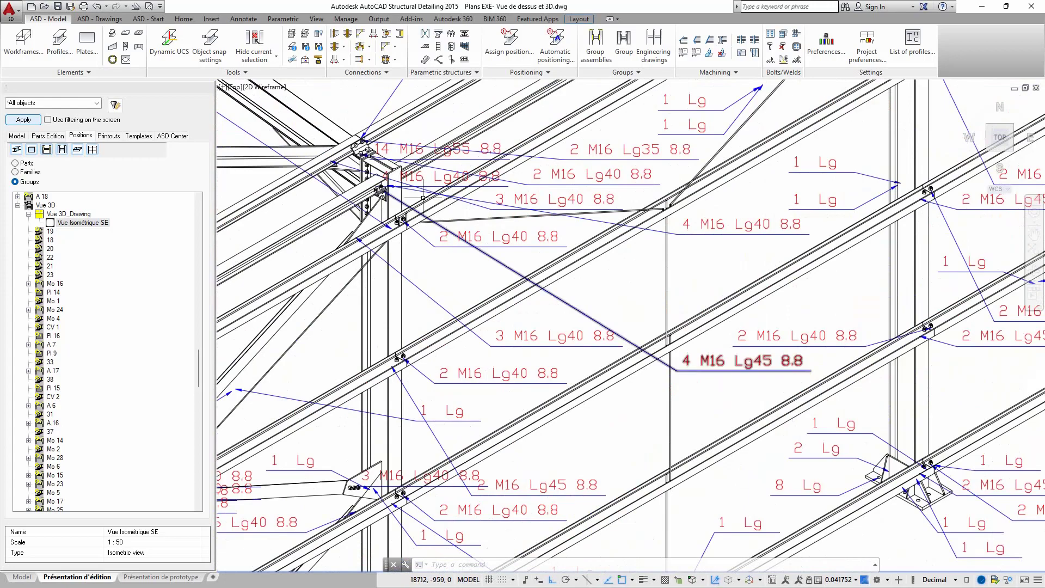
pyautogui.scroll(-6, 437, 217)
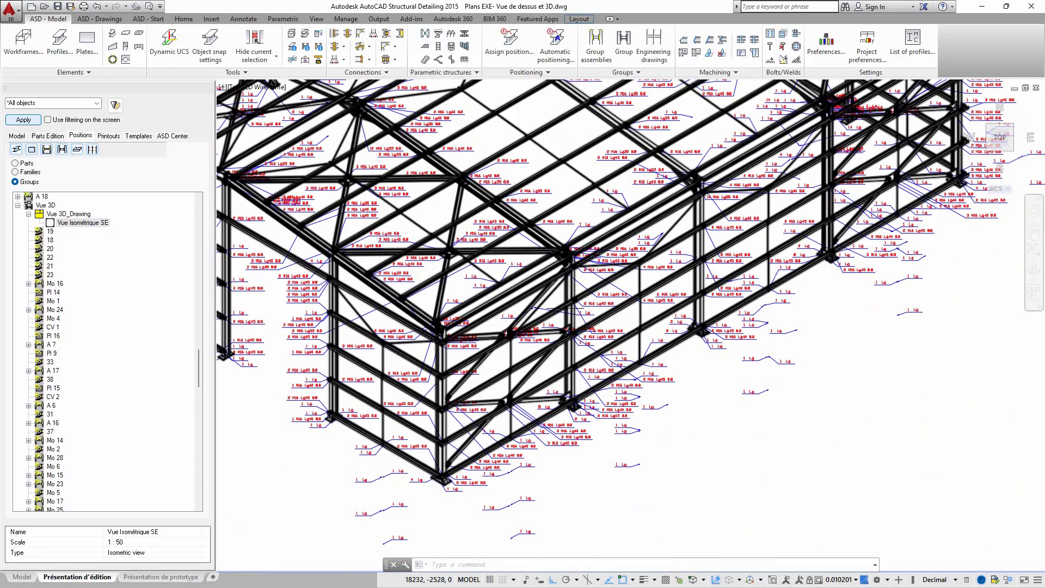
pyautogui.moveTo(543, 312); pyautogui.dragTo(643, 323, button='middle')
# Adjust the Vue Isométrique SE view's Boulons style for openings to Real sight with the description turned off.
pyautogui.rightClick(78, 224)
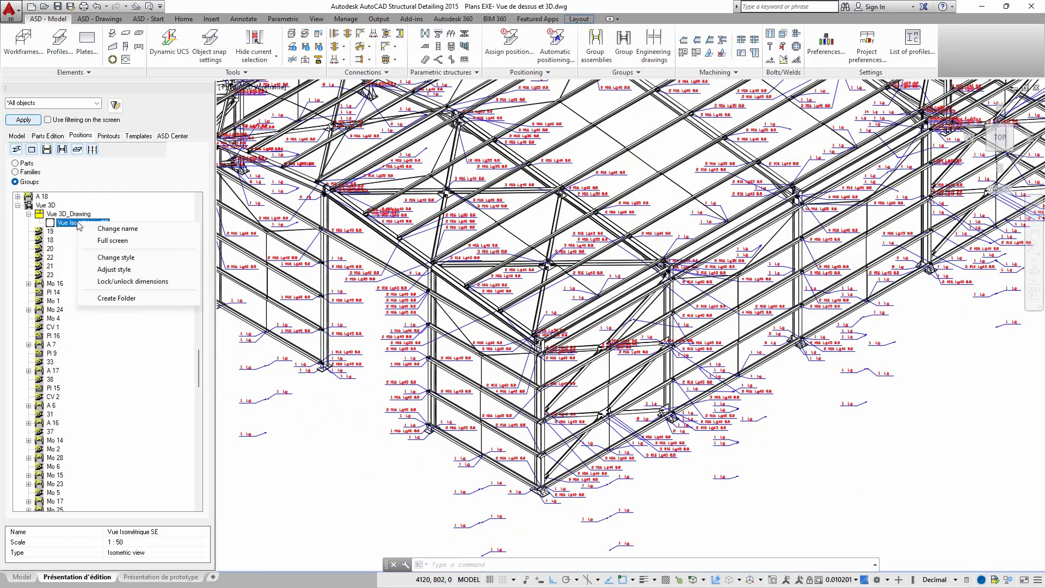
pyautogui.click(114, 269)
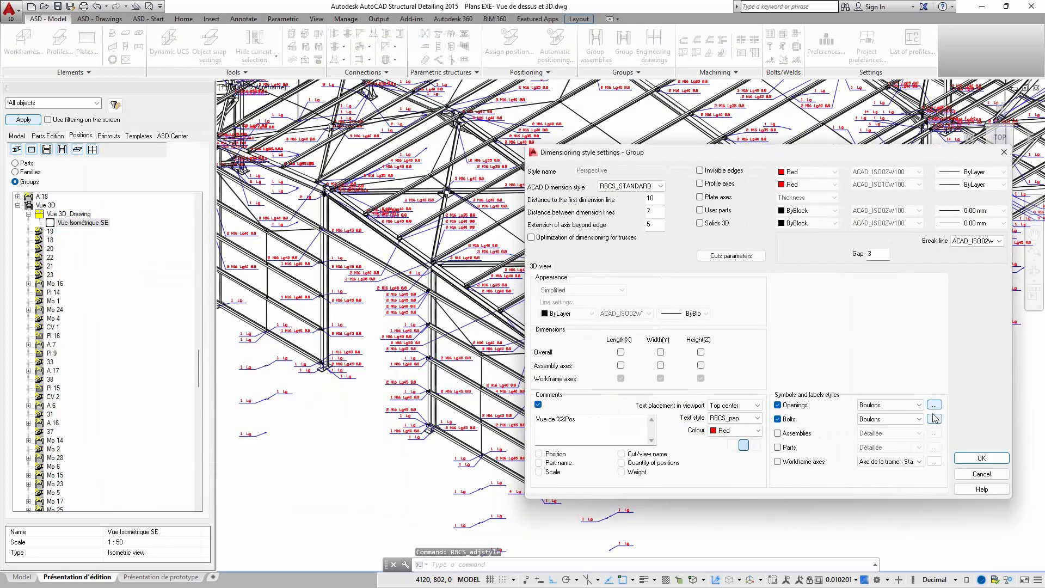
pyautogui.click(934, 419)
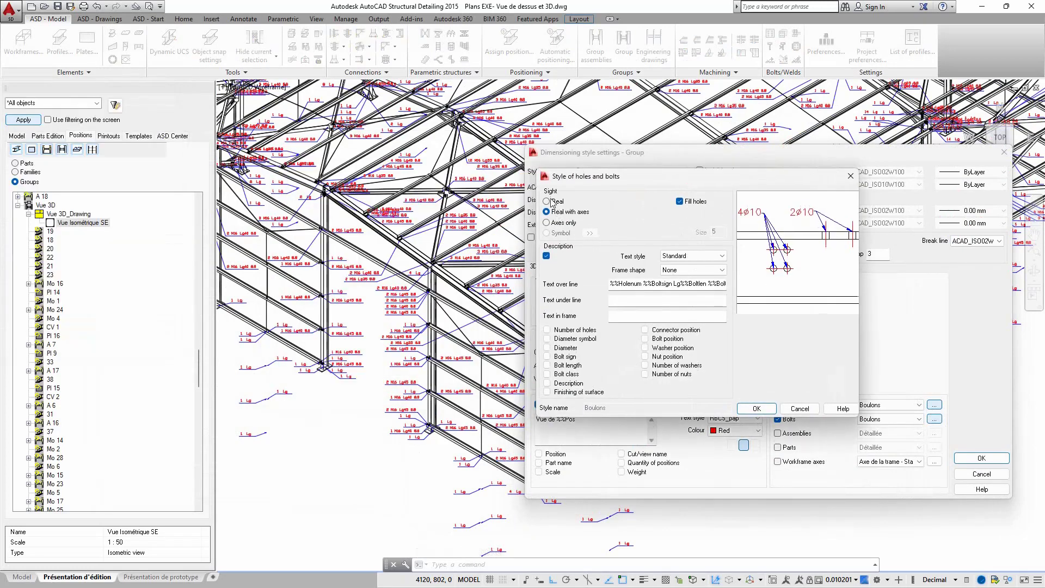
pyautogui.click(546, 201)
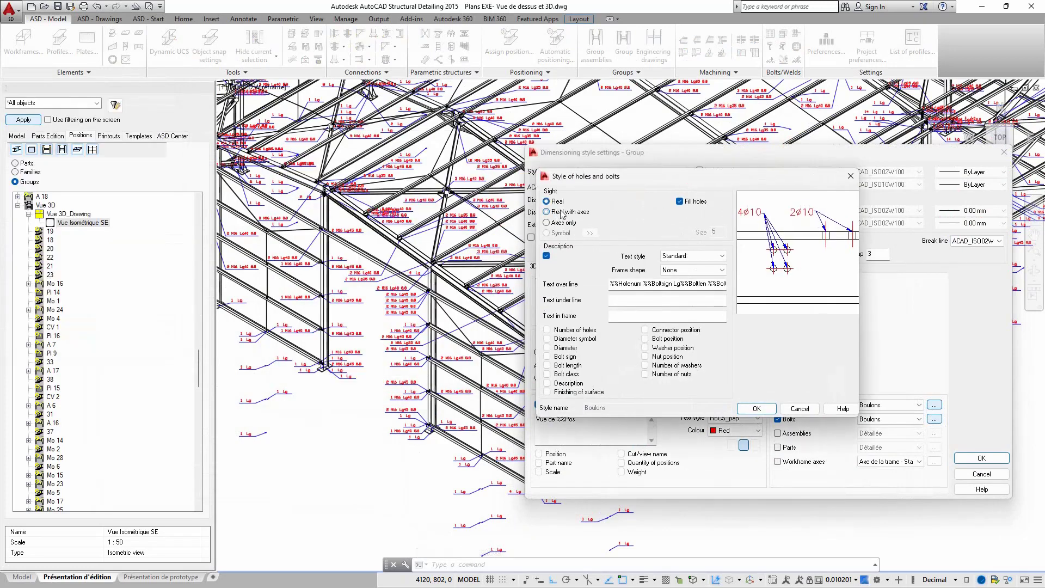
pyautogui.click(547, 256)
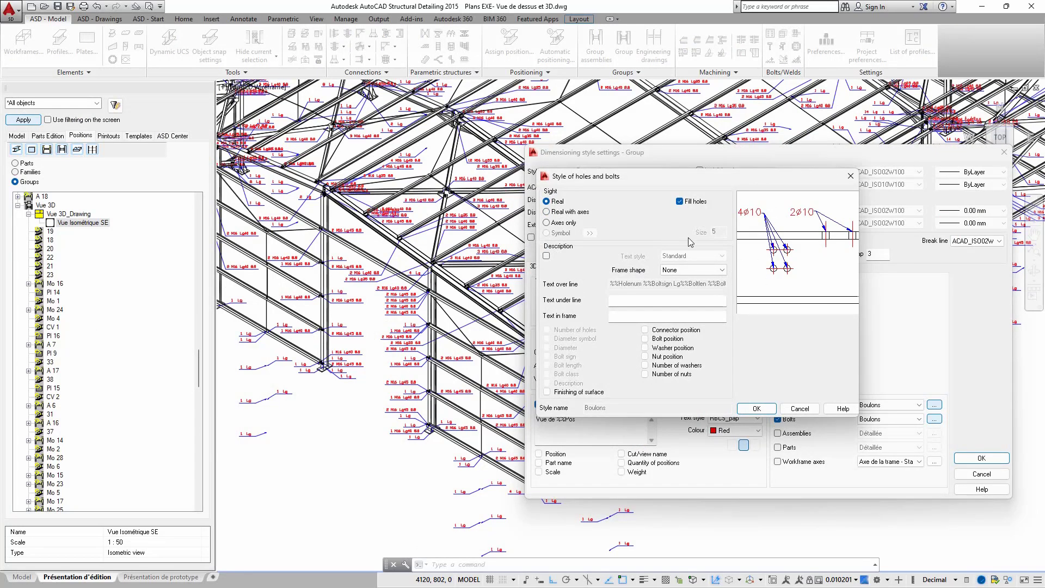
pyautogui.click(758, 410)
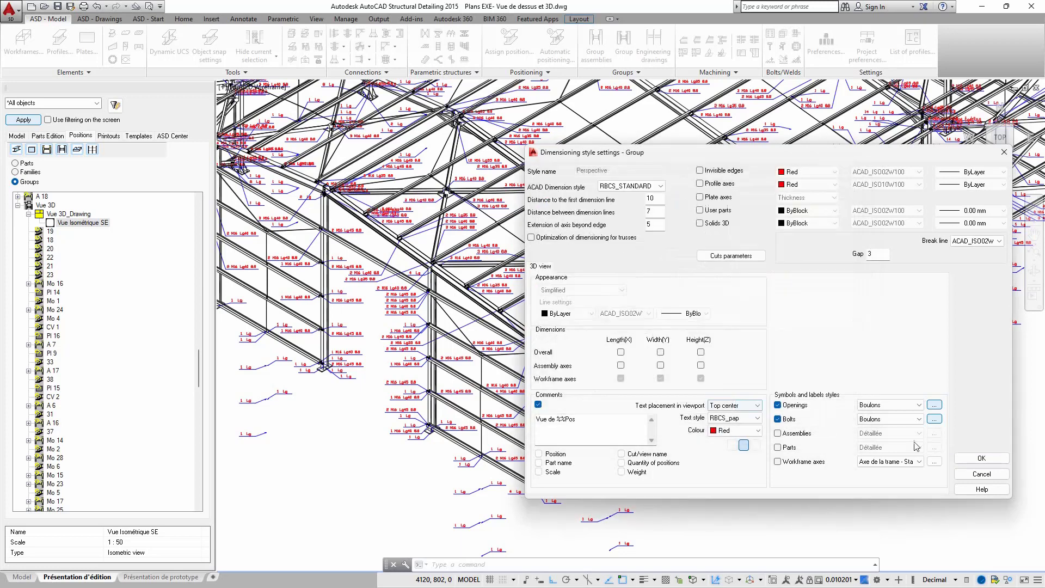
# Set the Boulons style for bolts to Real sight without description, and apply the view style.
pyautogui.click(935, 419)
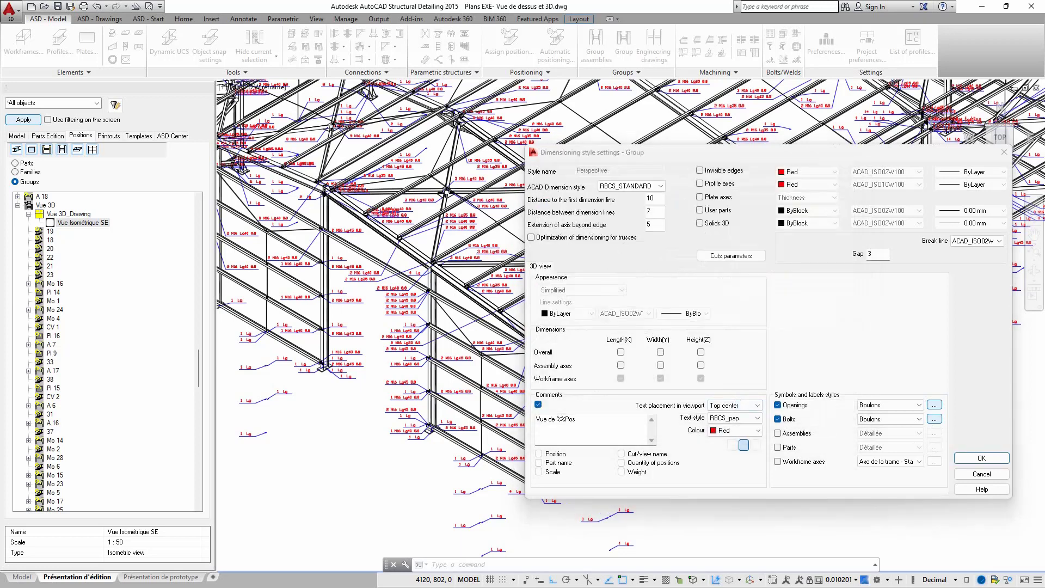
pyautogui.moveTo(502, 117); pyautogui.dragTo(785, 138)
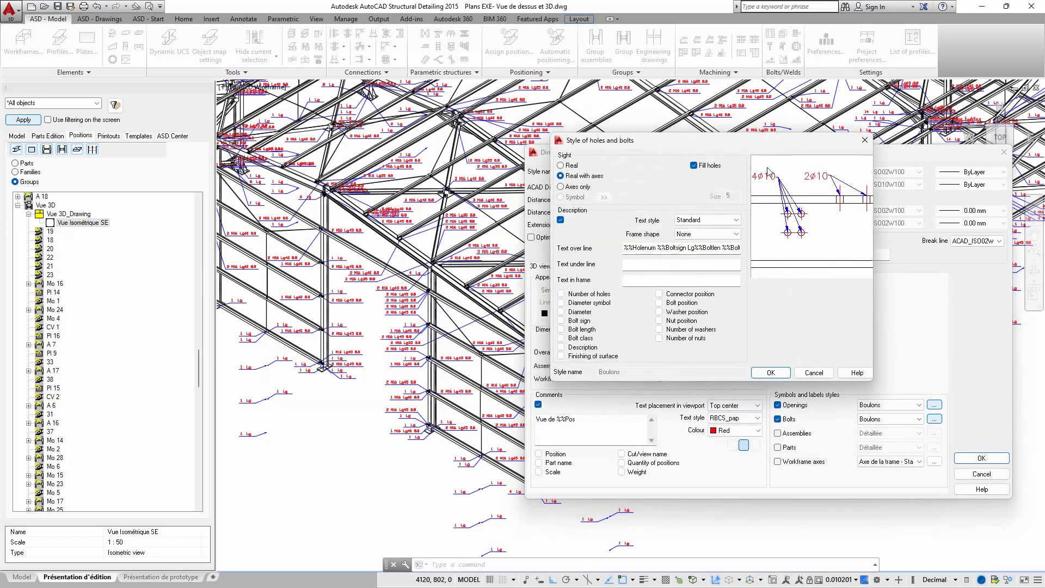
pyautogui.click(560, 165)
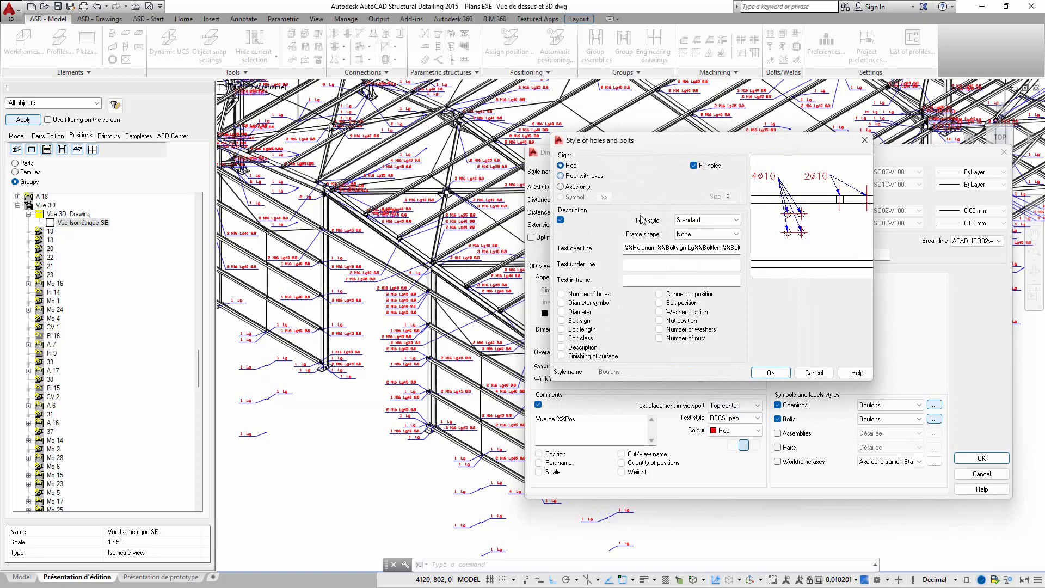
pyautogui.click(560, 220)
pyautogui.click(770, 372)
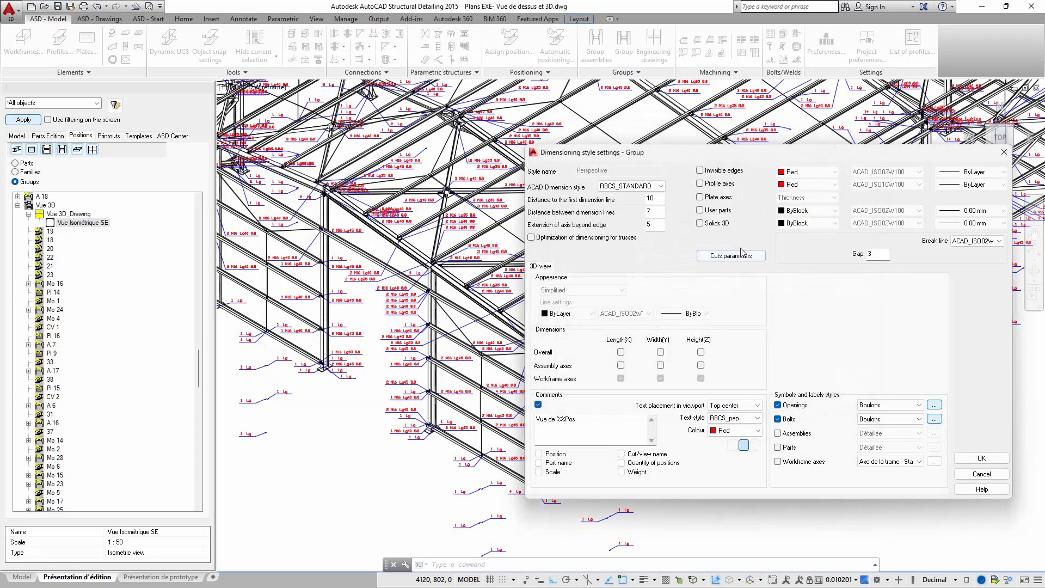
pyautogui.click(980, 459)
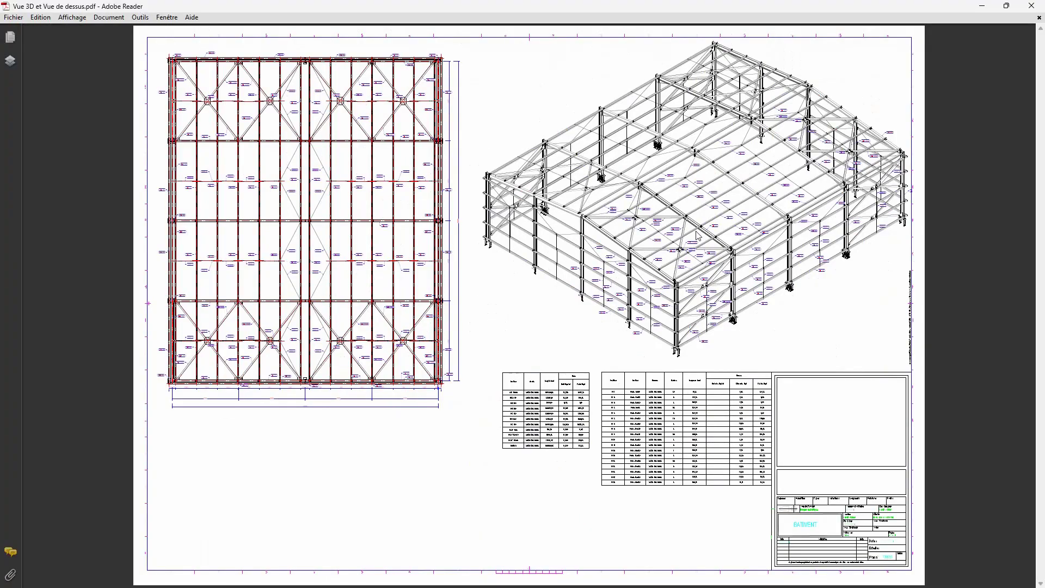
# Examine the profile labels on the 3D view in Vue 3D et Vue de dessus.pdf, and return to AutoCAD.
pyautogui.keyDown('ctrl'); pyautogui.scroll(4, 721, 251); pyautogui.keyUp('ctrl')
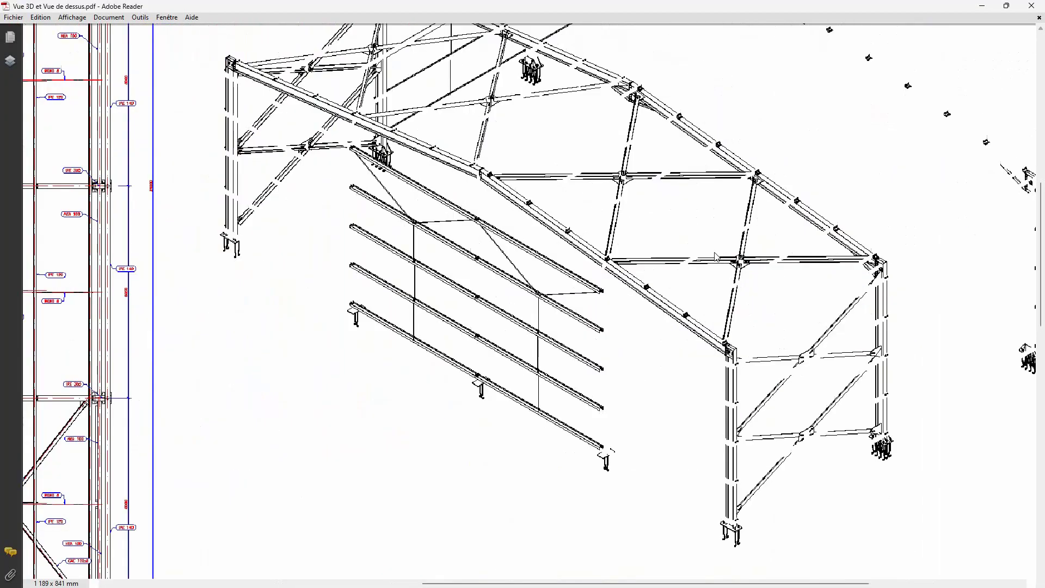
pyautogui.keyDown('ctrl'); pyautogui.scroll(2, 686, 258); pyautogui.keyUp('ctrl')
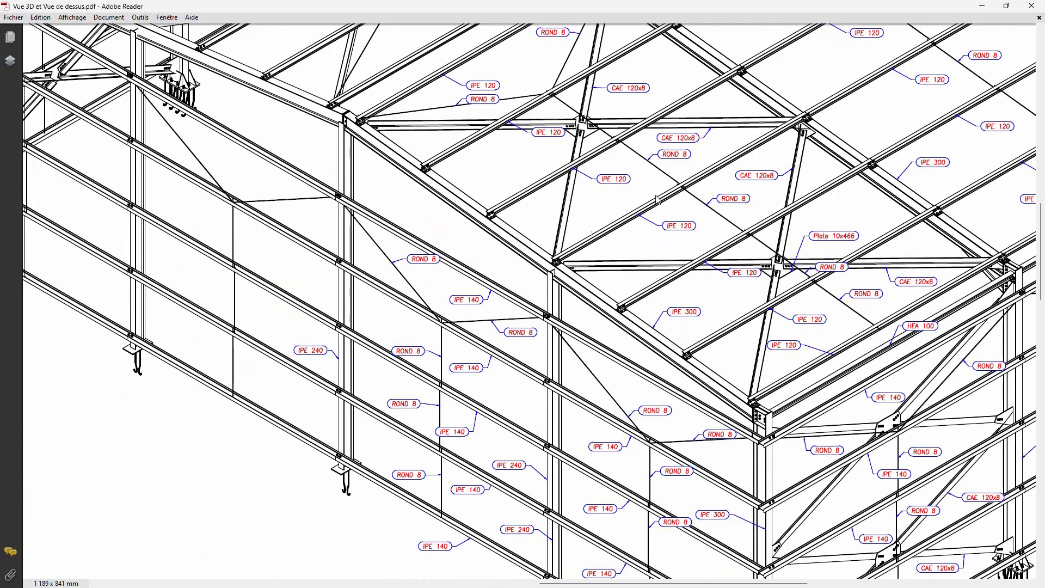
pyautogui.scroll(-2, 512, 263)
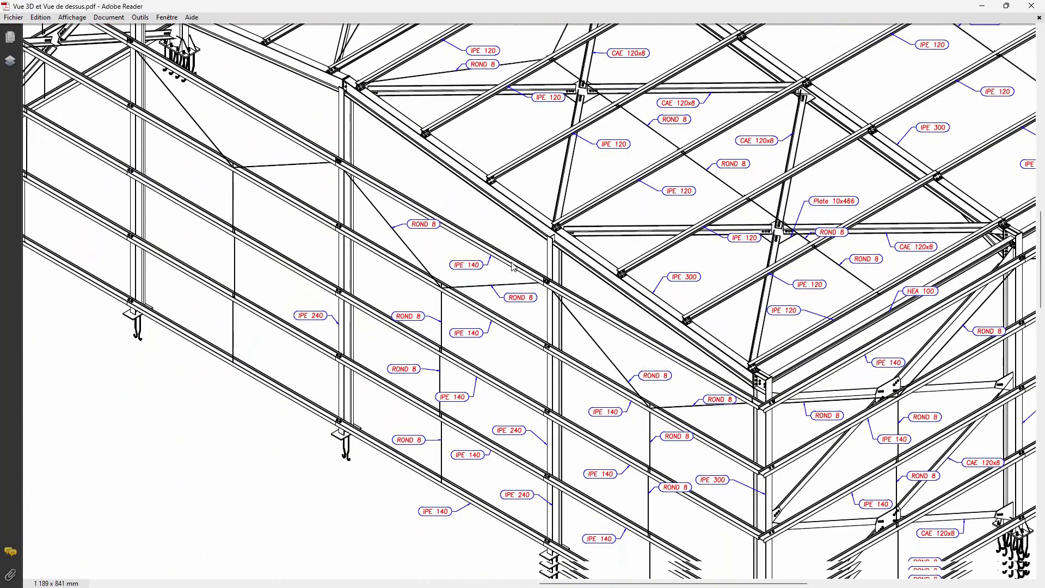
pyautogui.keyDown('ctrl'); pyautogui.scroll(-4, 487, 265); pyautogui.keyUp('ctrl')
pyautogui.hotkey('alt', 'Tab')
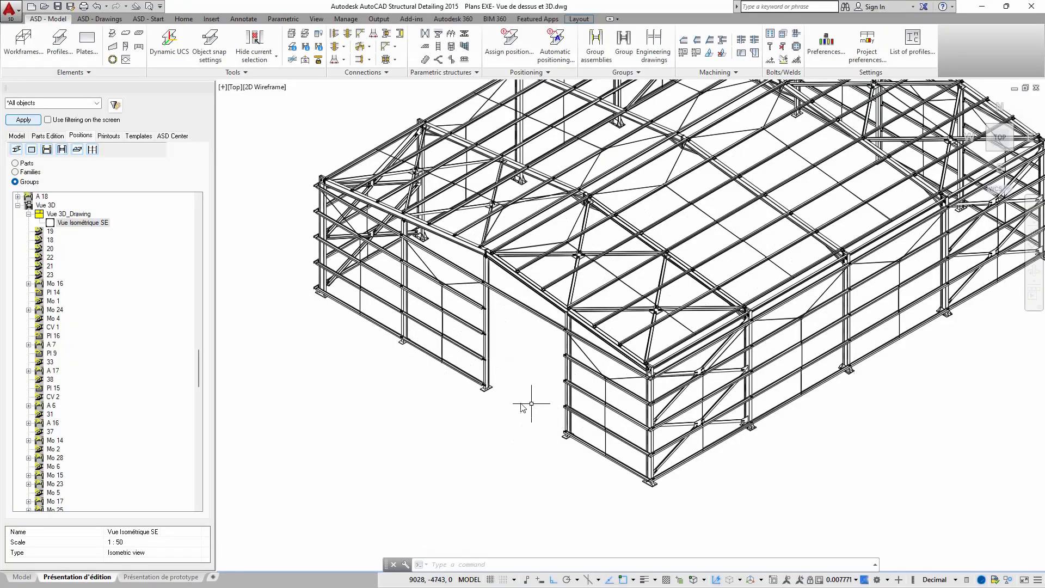
# Examine the bolts at the roof purlin and bracing connections in the isometric view.
pyautogui.scroll(-3, 477, 420)
pyautogui.scroll(5, 478, 420)
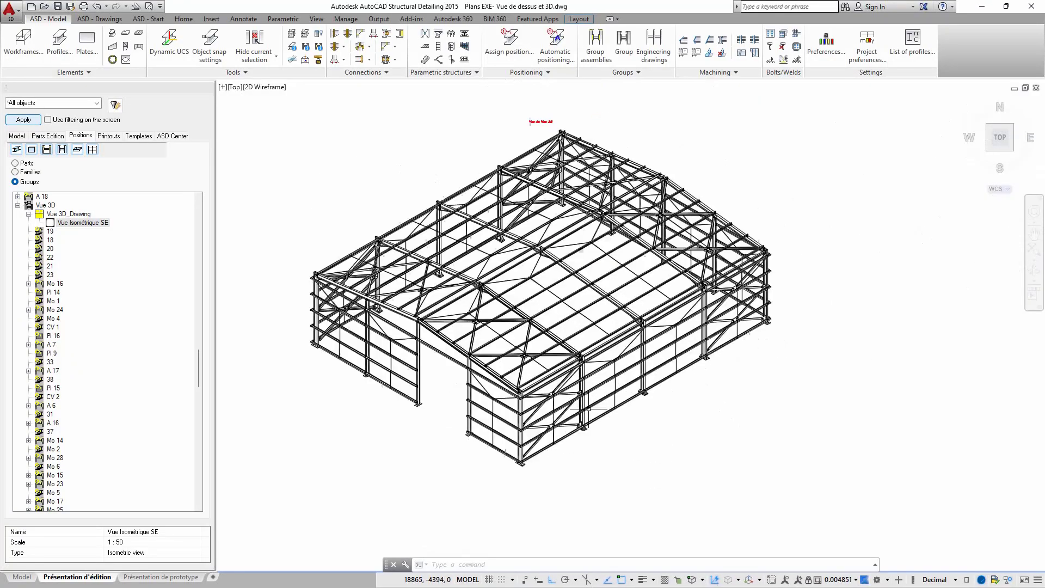
pyautogui.scroll(4, 501, 316)
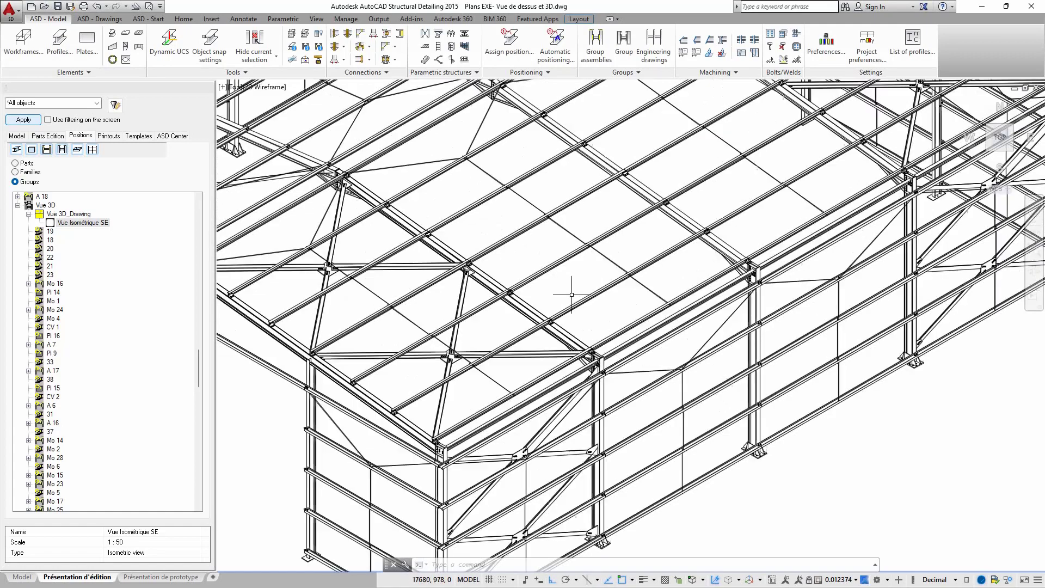
pyautogui.scroll(8, 521, 229)
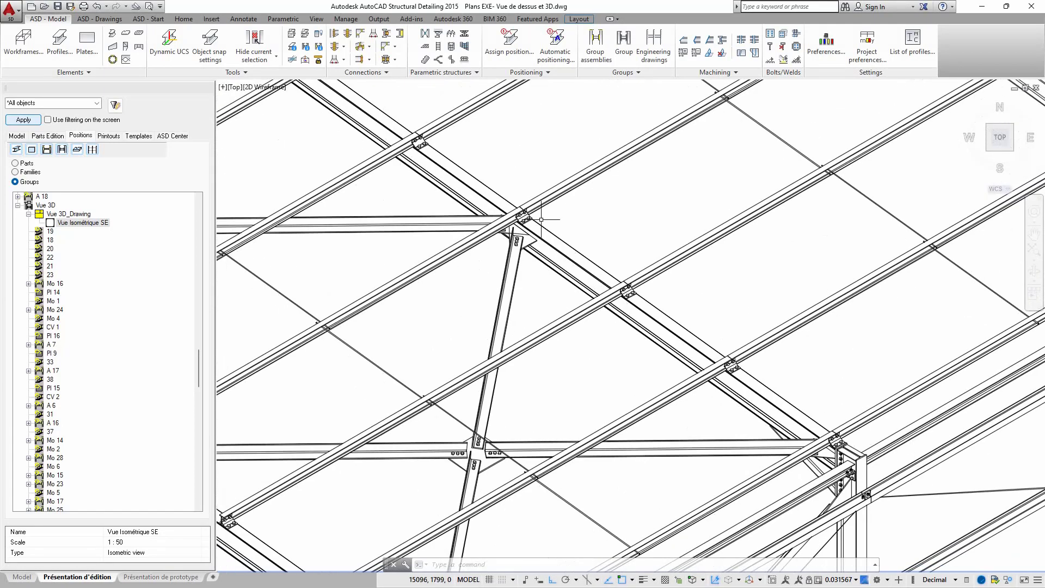
pyautogui.scroll(-6, 571, 173)
pyautogui.scroll(3, 444, 415)
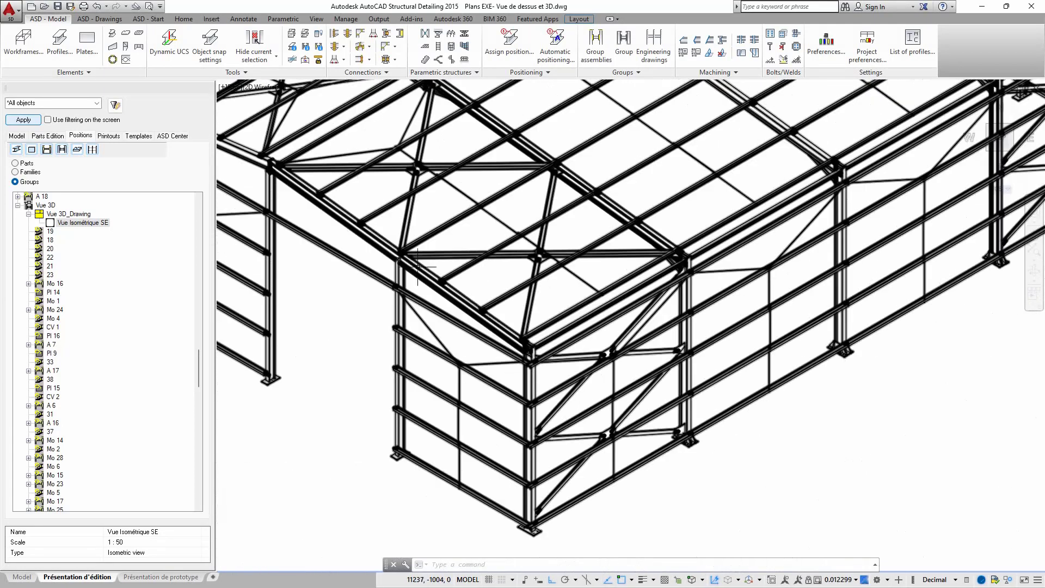
# Examine the bolts at the front corner column, side rails and column base of the isometric view.
pyautogui.scroll(1, 487, 475)
pyautogui.scroll(1, 520, 381)
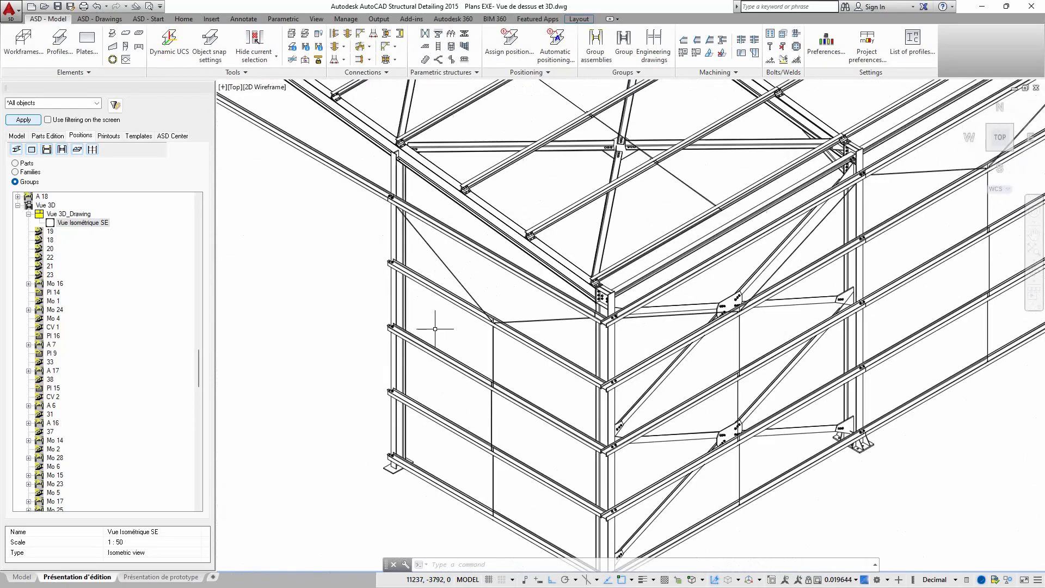
pyautogui.scroll(4, 598, 283)
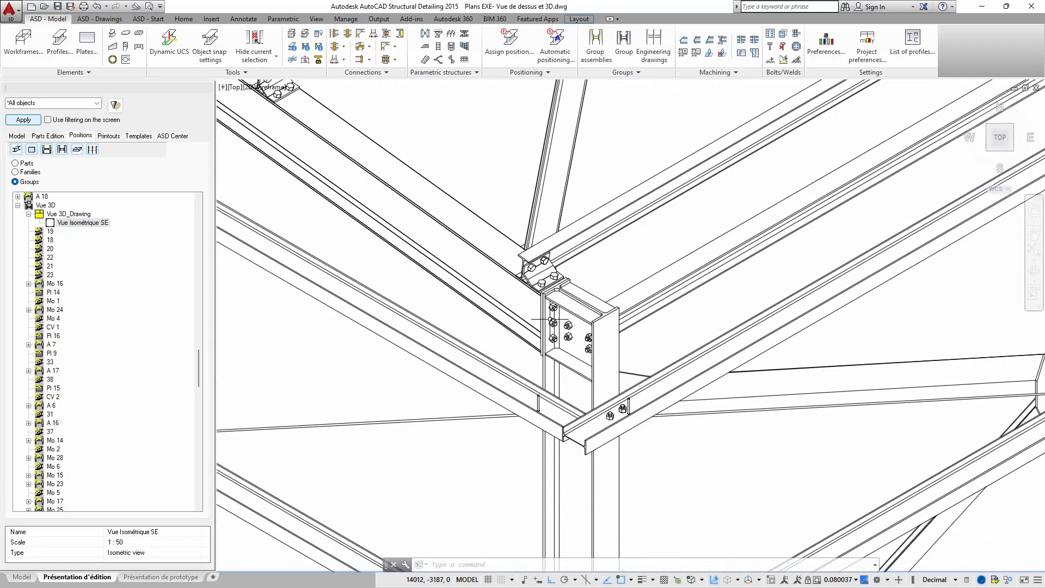
pyautogui.scroll(-4, 483, 274)
pyautogui.scroll(4, 611, 313)
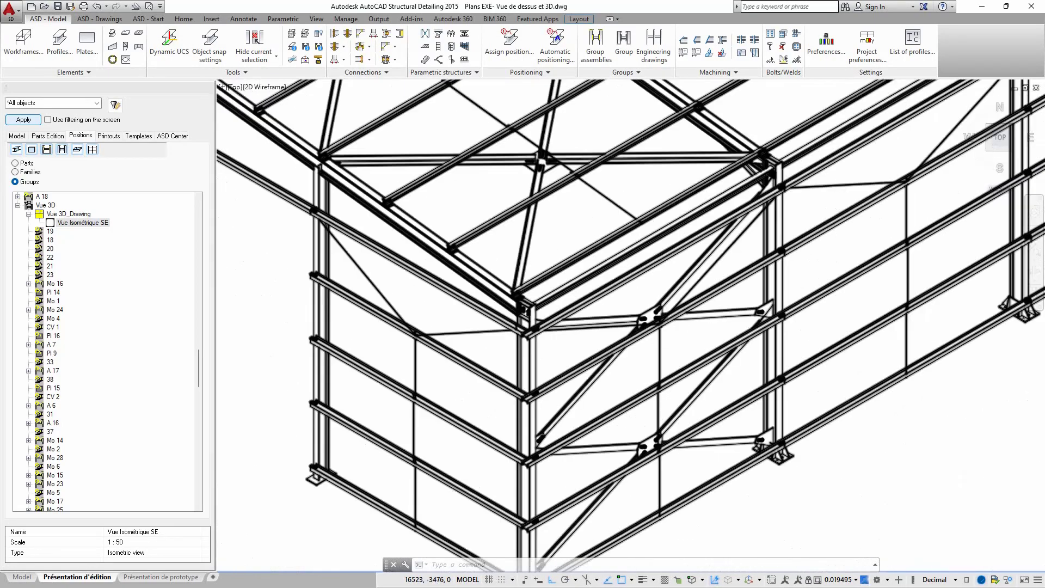
pyautogui.scroll(-8, 611, 313)
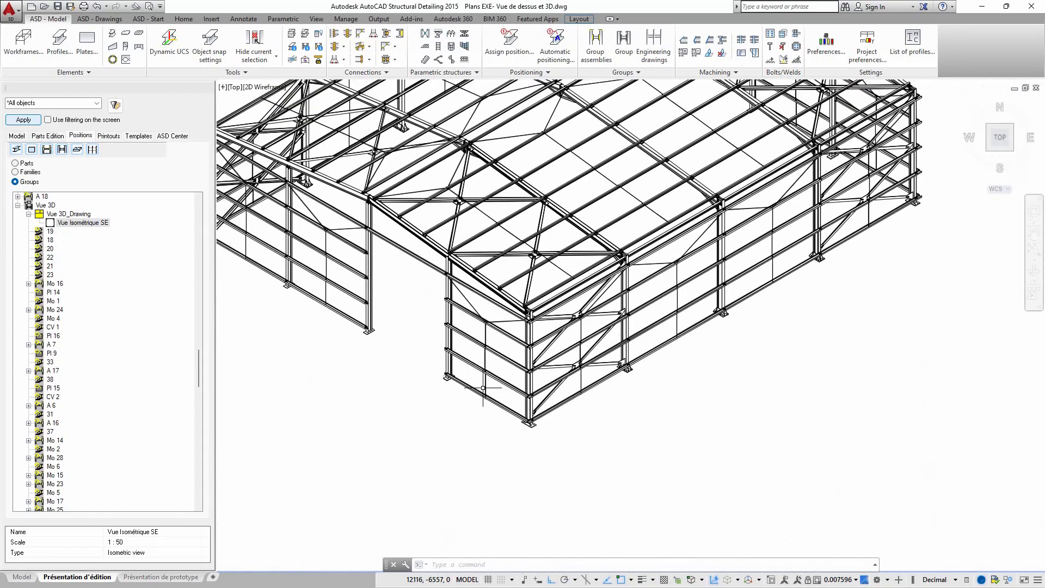
pyautogui.moveTo(474, 396); pyautogui.dragTo(497, 440, button='middle')
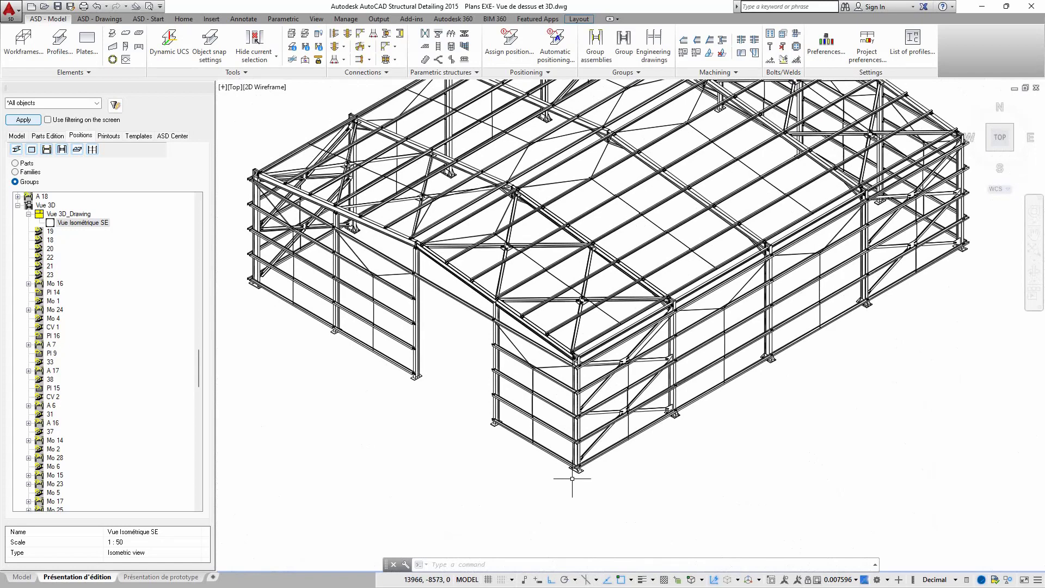
pyautogui.scroll(6, 579, 476)
pyautogui.scroll(-6, 588, 443)
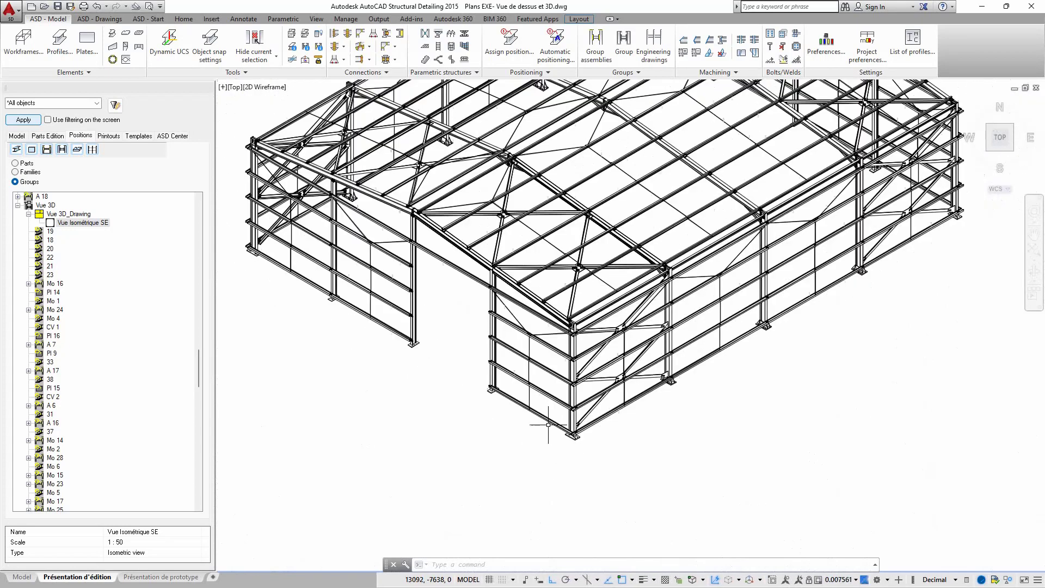
# Adjust the style of Vue Isométrique SE to include user parts, and apply the change to the view.
pyautogui.rightClick(77, 224)
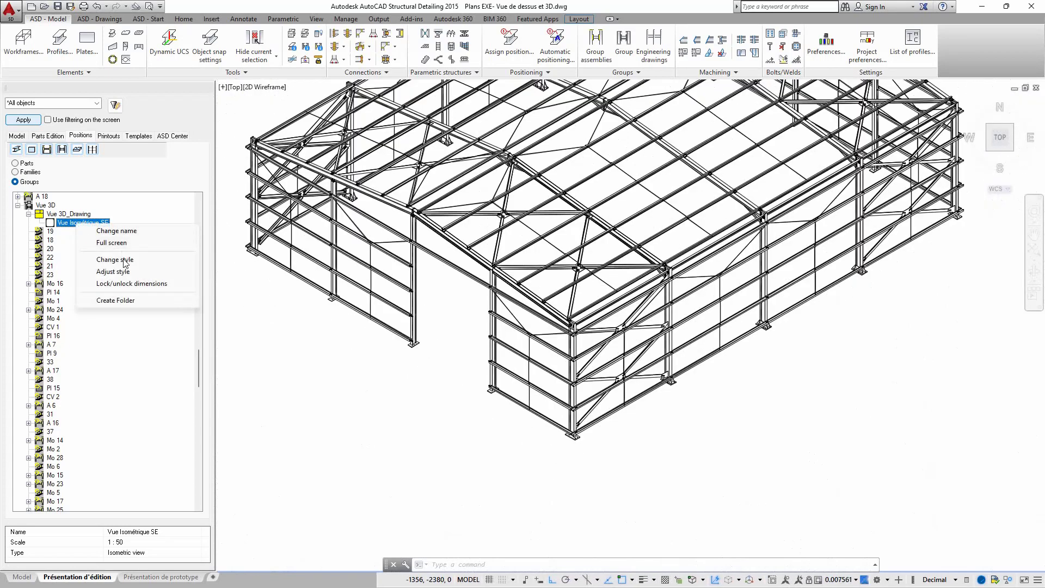
pyautogui.click(98, 267)
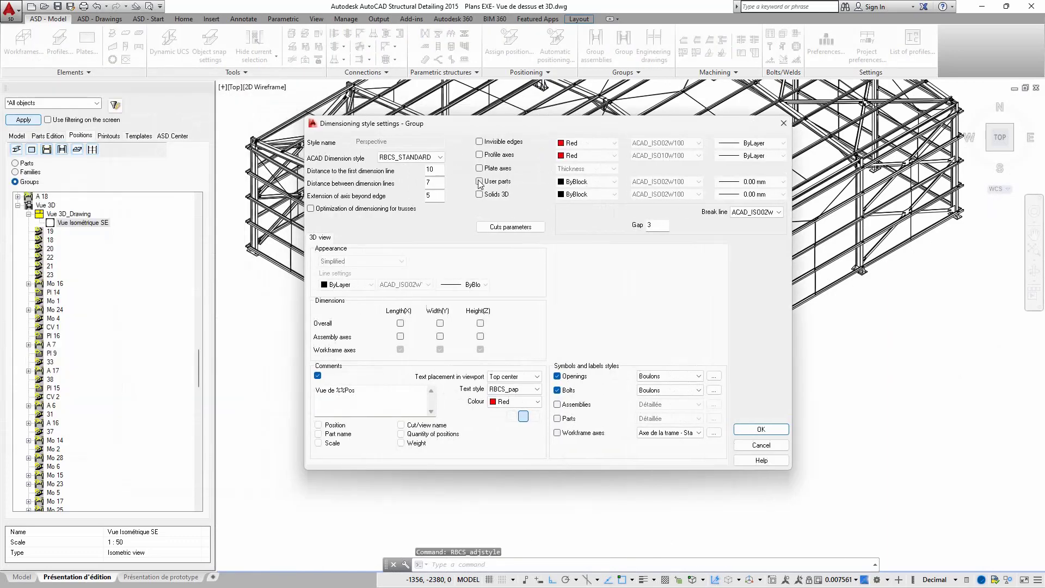
pyautogui.click(480, 182)
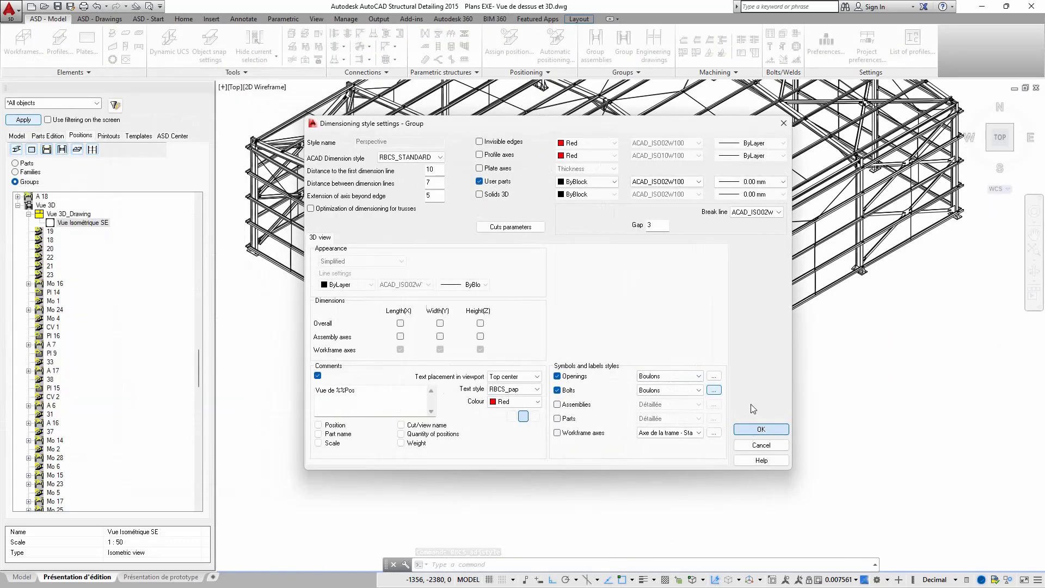
pyautogui.click(760, 429)
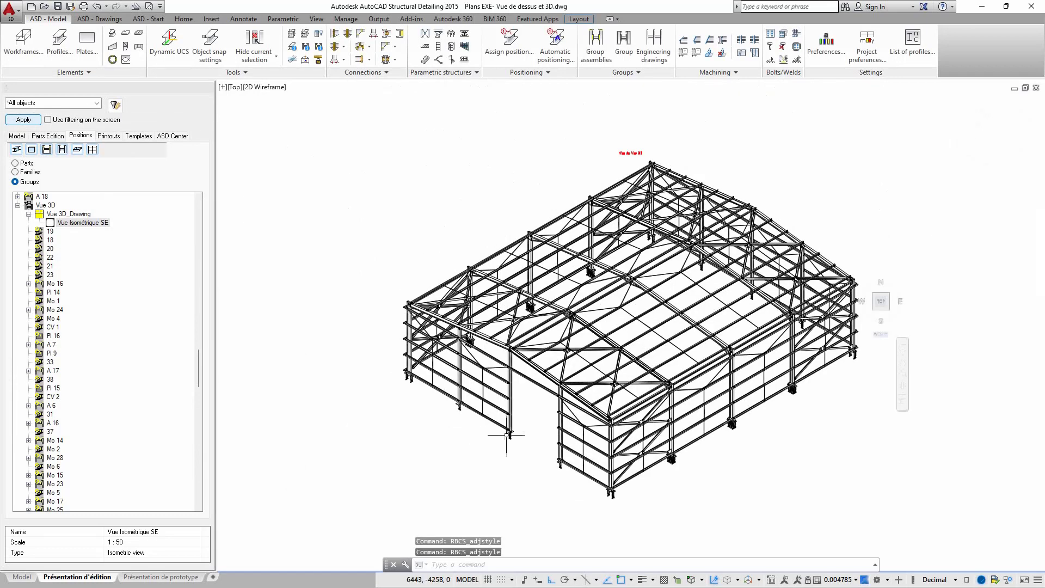
# Examine the anchor rods at the front corner and side column bases of the isometric view.
pyautogui.scroll(15, 544, 468)
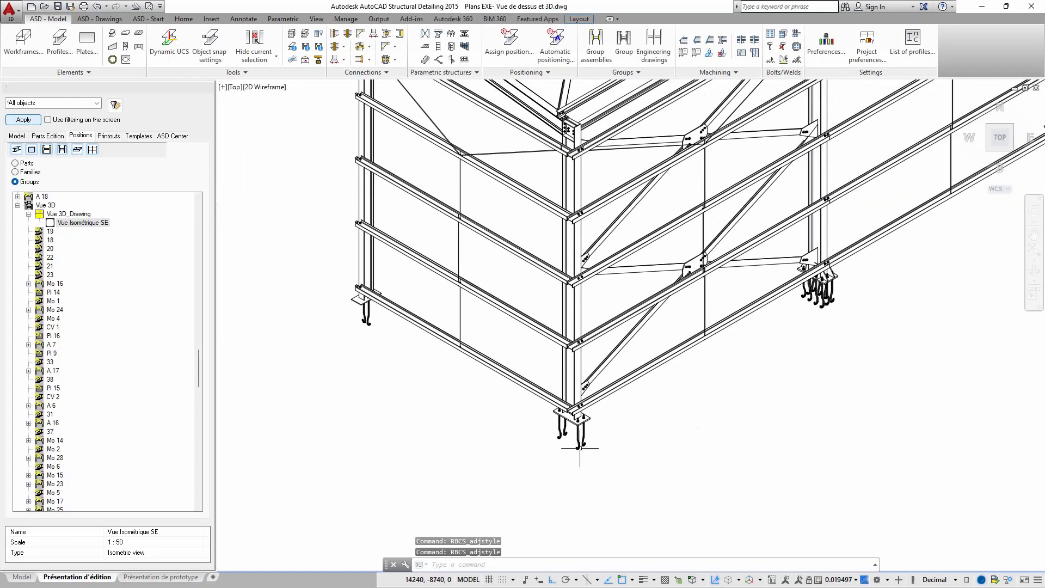
pyautogui.scroll(-8, 567, 320)
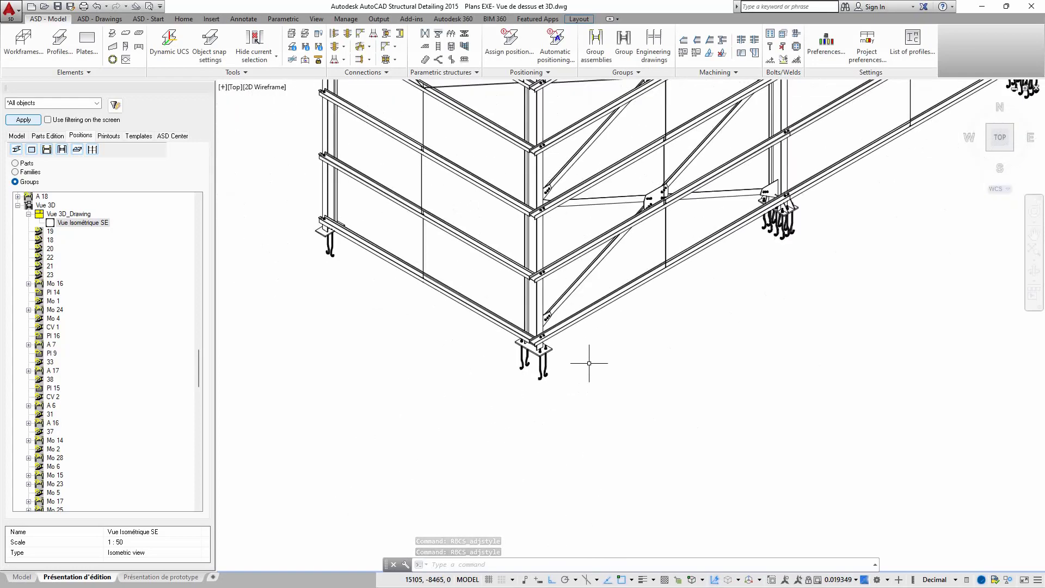
pyautogui.scroll(4, 595, 357)
pyautogui.scroll(3, 683, 282)
pyautogui.scroll(-10, 612, 362)
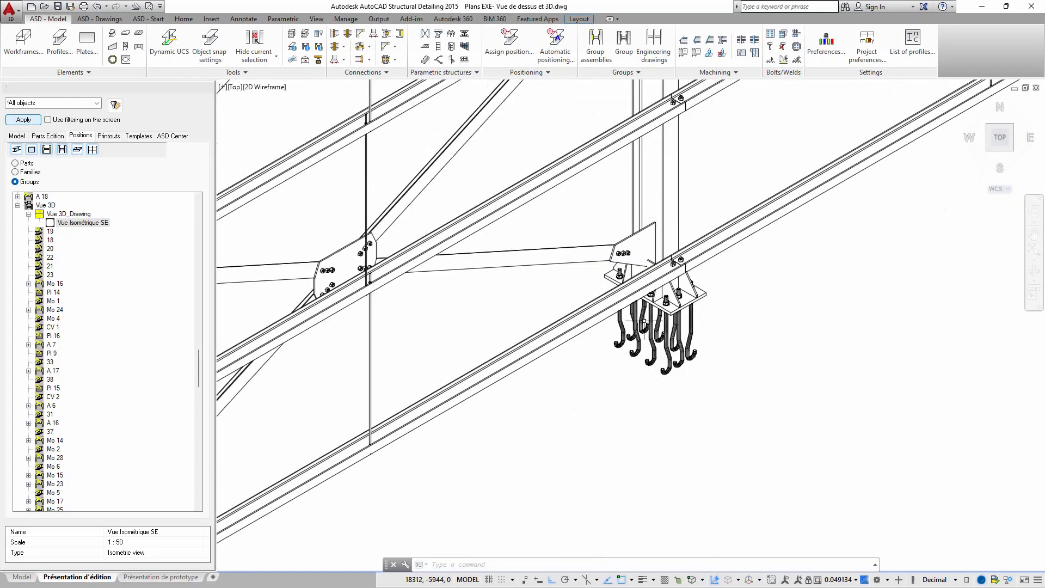
pyautogui.moveTo(569, 409); pyautogui.dragTo(574, 421, button='middle')
pyautogui.scroll(-4, 575, 422)
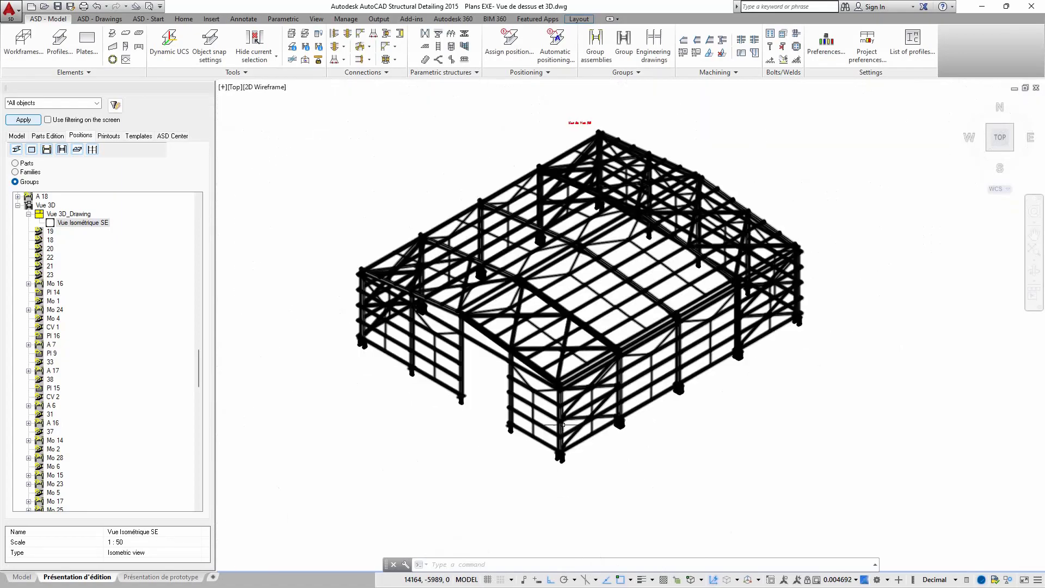
# Examine the roof purlins, bracing and their bolted connections in the isometric view.
pyautogui.scroll(6, 466, 362)
pyautogui.scroll(-6, 445, 268)
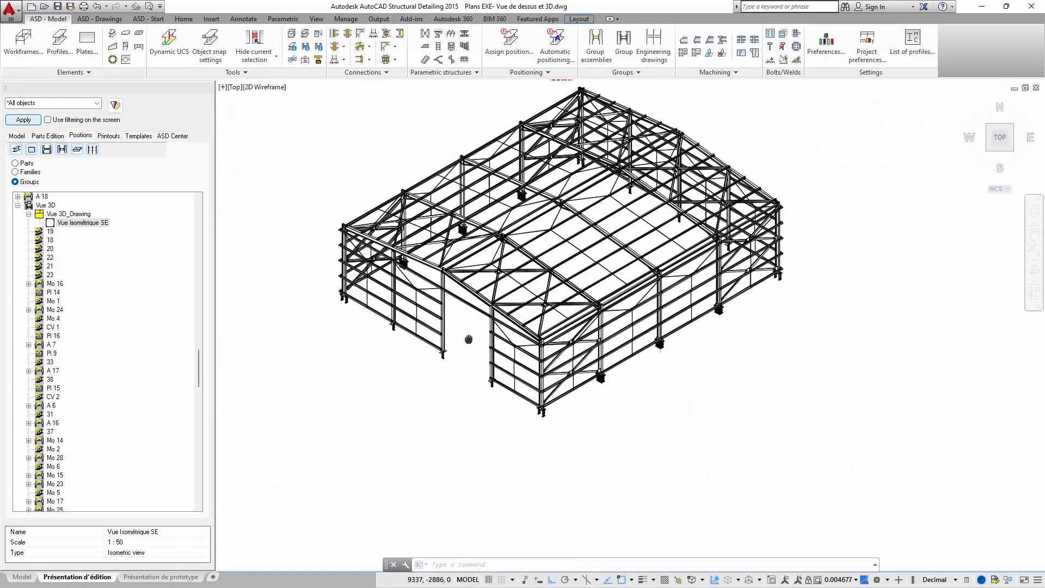
pyautogui.scroll(4, 466, 338)
pyautogui.scroll(1, 552, 295)
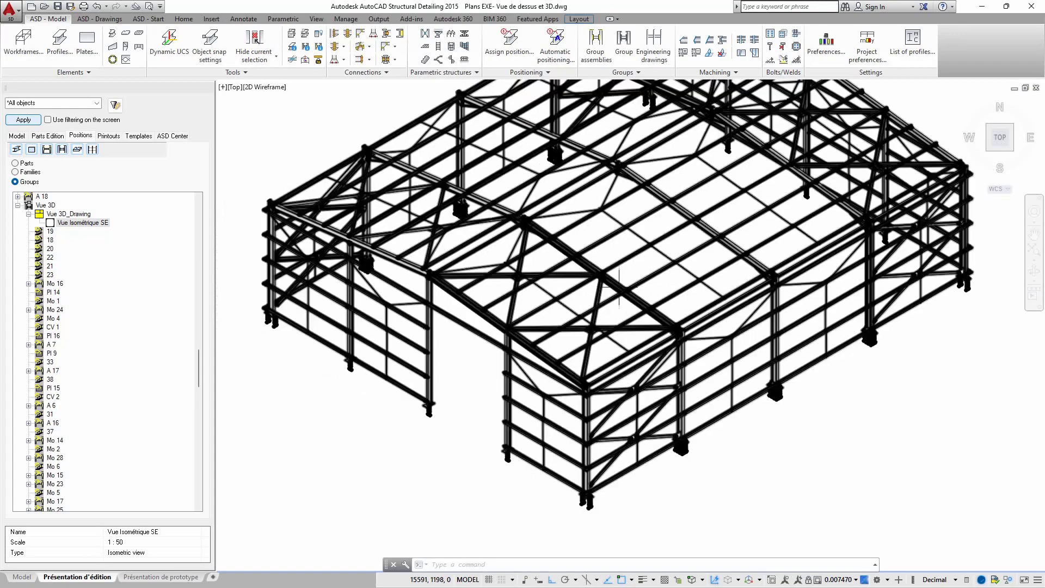
pyautogui.scroll(4, 631, 256)
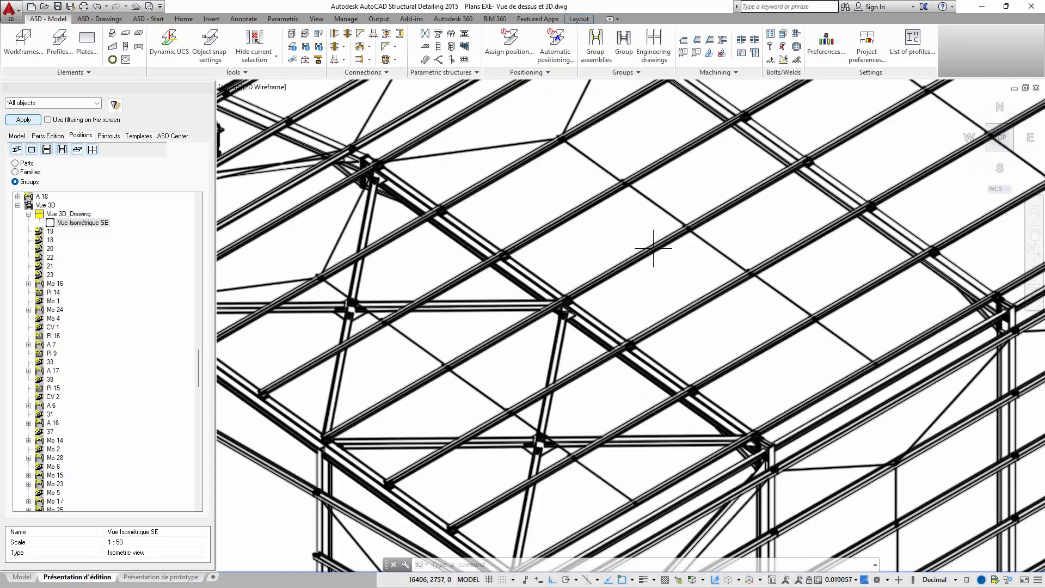
pyautogui.scroll(-5, 622, 298)
pyautogui.scroll(5, 578, 280)
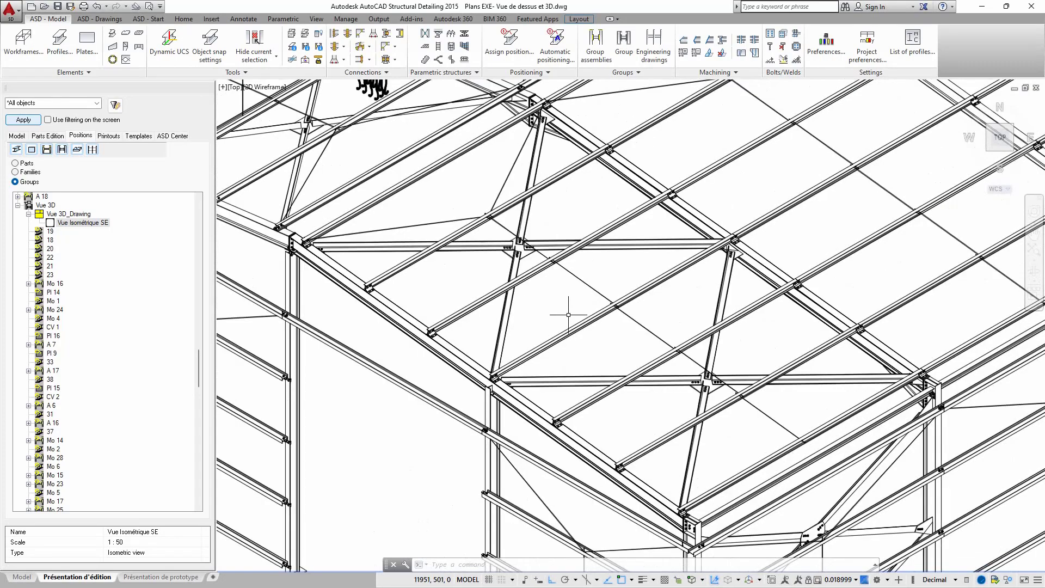
pyautogui.scroll(-4, 557, 320)
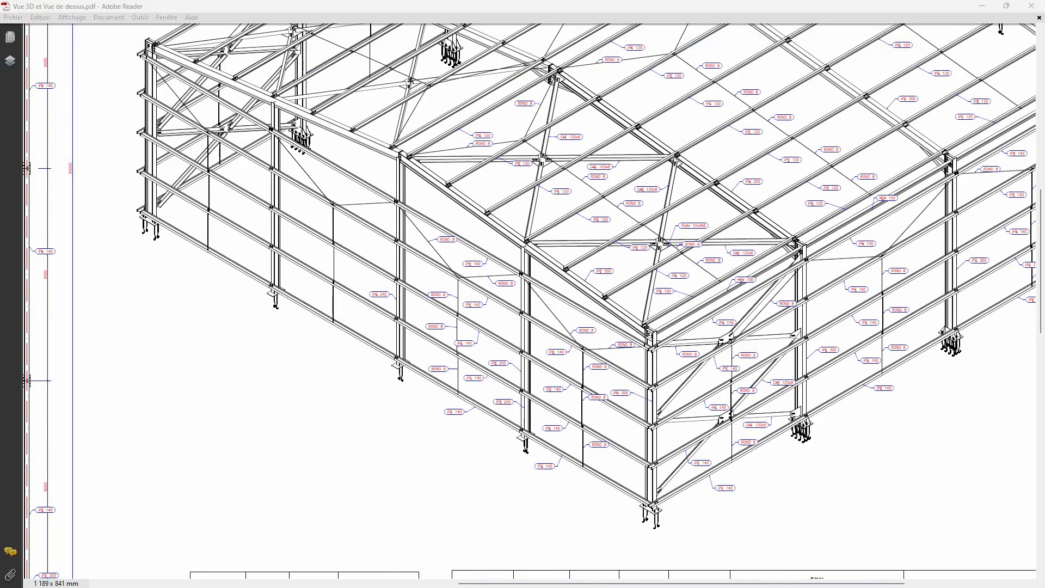
# Return to AutoCAD and place a leader part label with %%Pos as its framed text on a purlin in the front braced roof bay.
pyautogui.hotkey('alt', 'Tab')
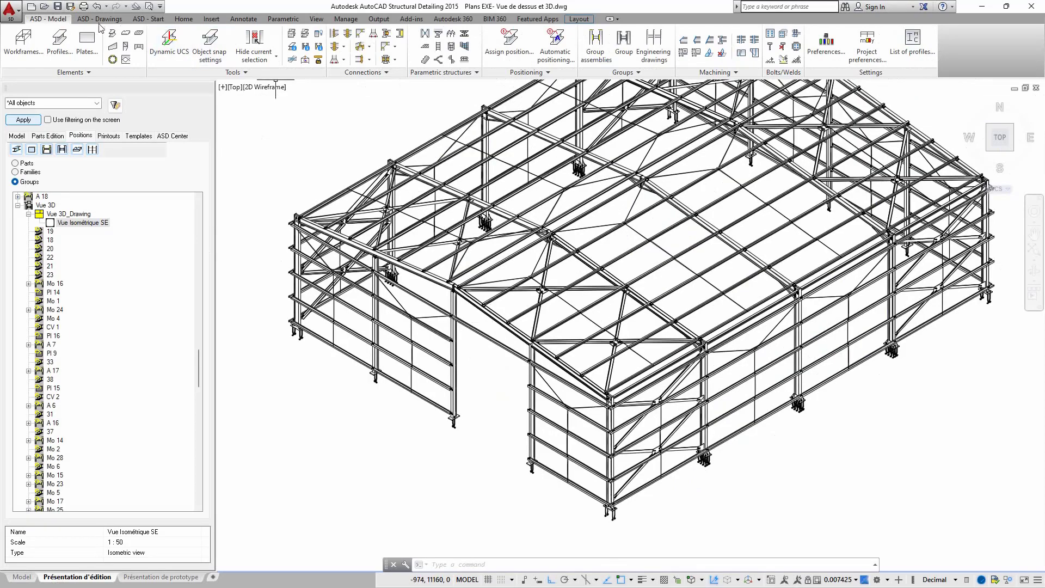
pyautogui.click(100, 18)
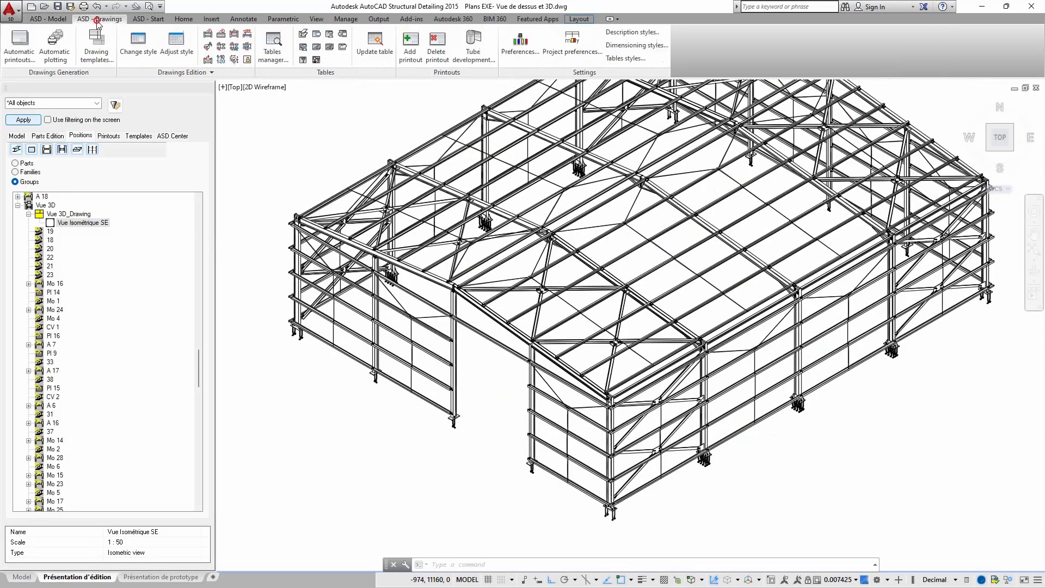
pyautogui.click(221, 35)
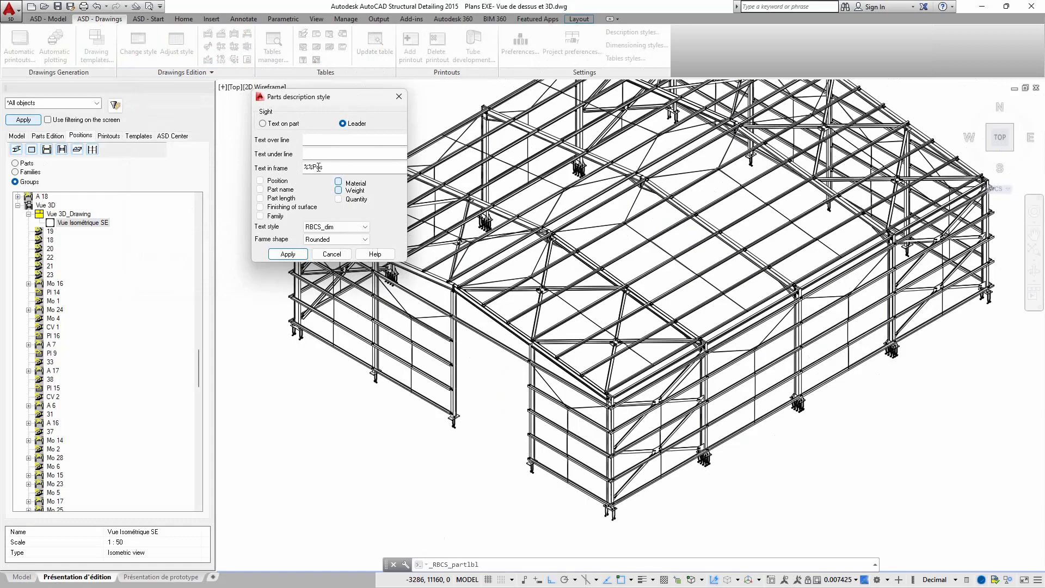
pyautogui.click(287, 254)
pyautogui.scroll(5, 545, 326)
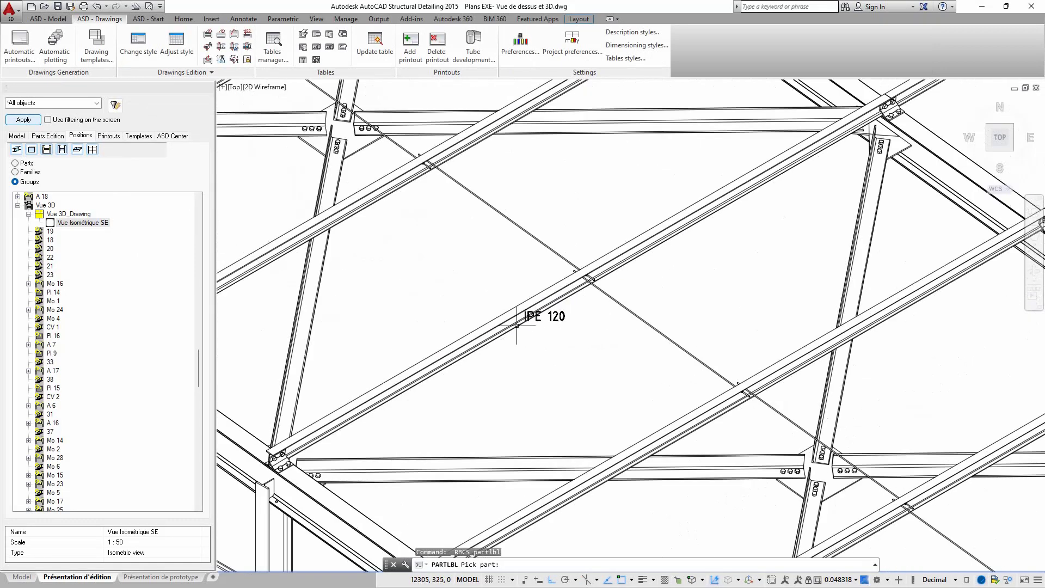
pyautogui.click(490, 329)
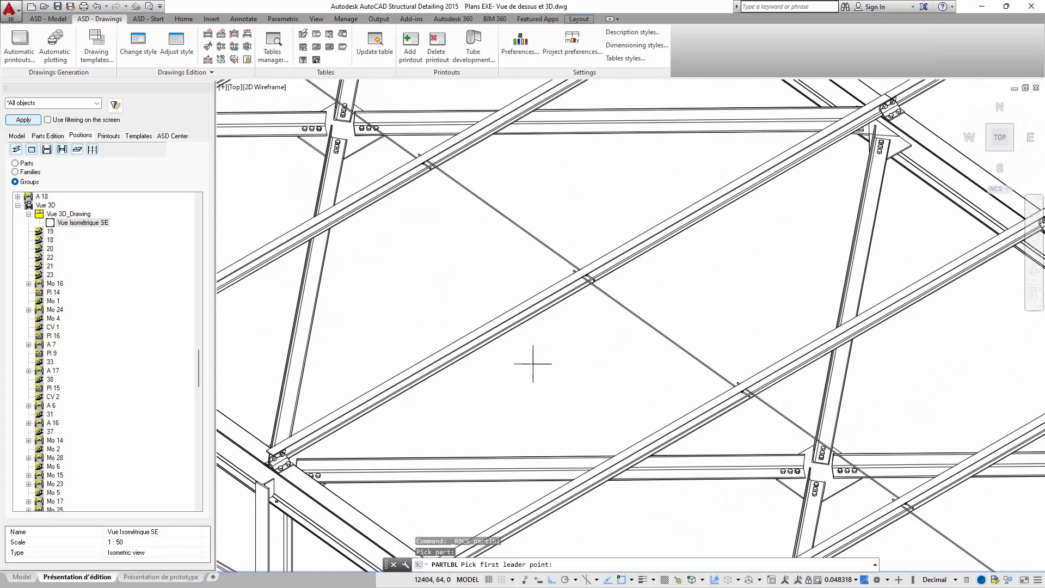
pyautogui.click(513, 317)
pyautogui.click(559, 352)
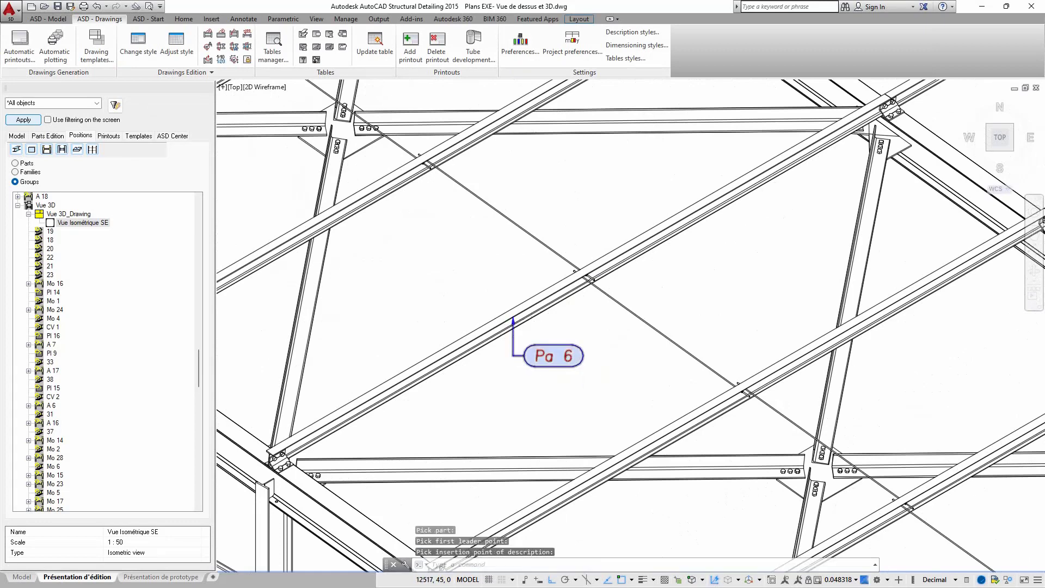
# Delete the position label from the roof purlin.
pyautogui.scroll(2, 563, 353)
pyautogui.scroll(-3, 542, 322)
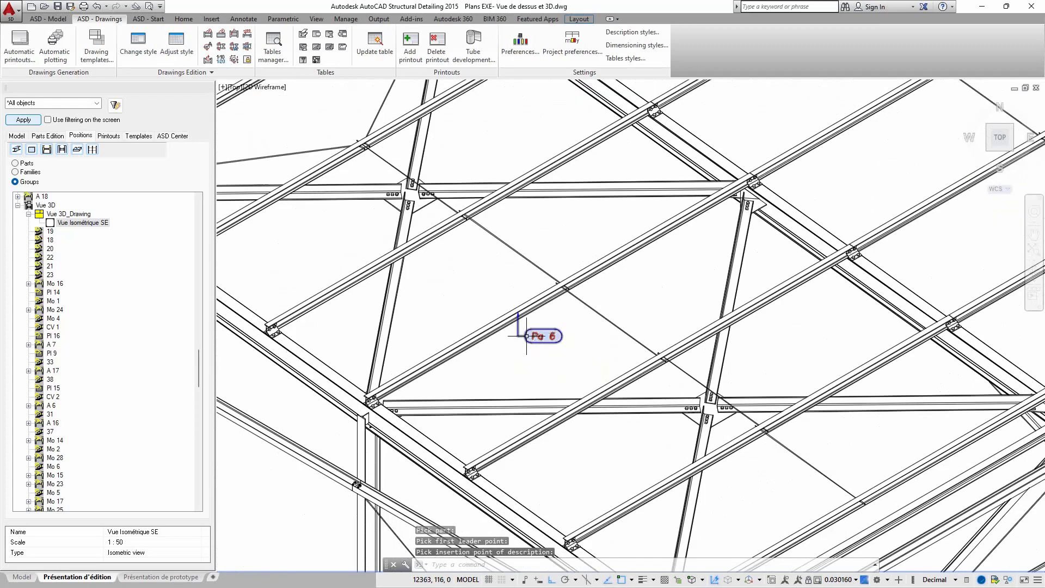
pyautogui.scroll(1, 573, 357)
pyautogui.click(573, 357)
pyautogui.click(532, 333)
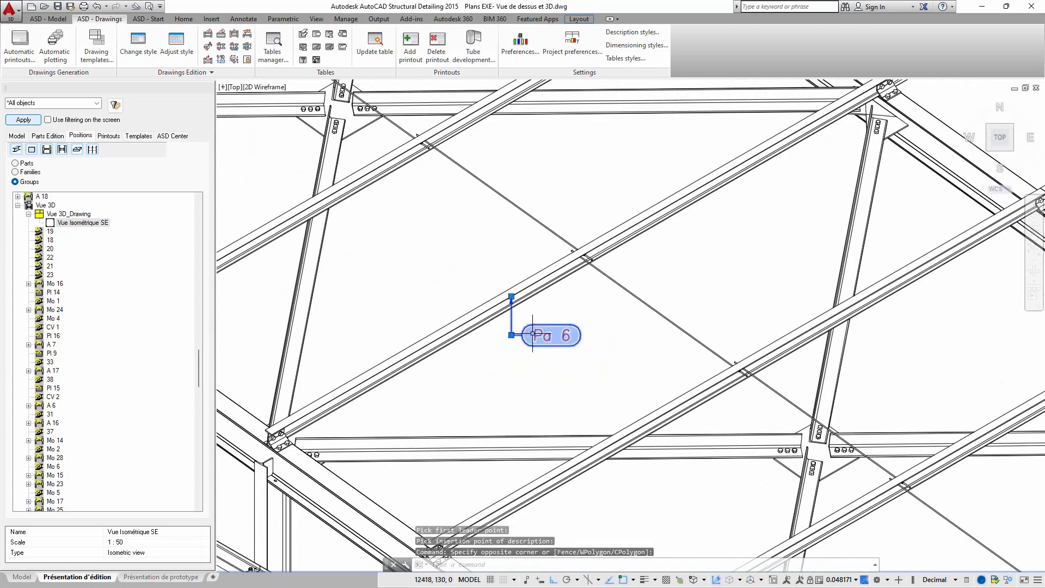
pyautogui.press('Delete')
pyautogui.scroll(-2, 570, 334)
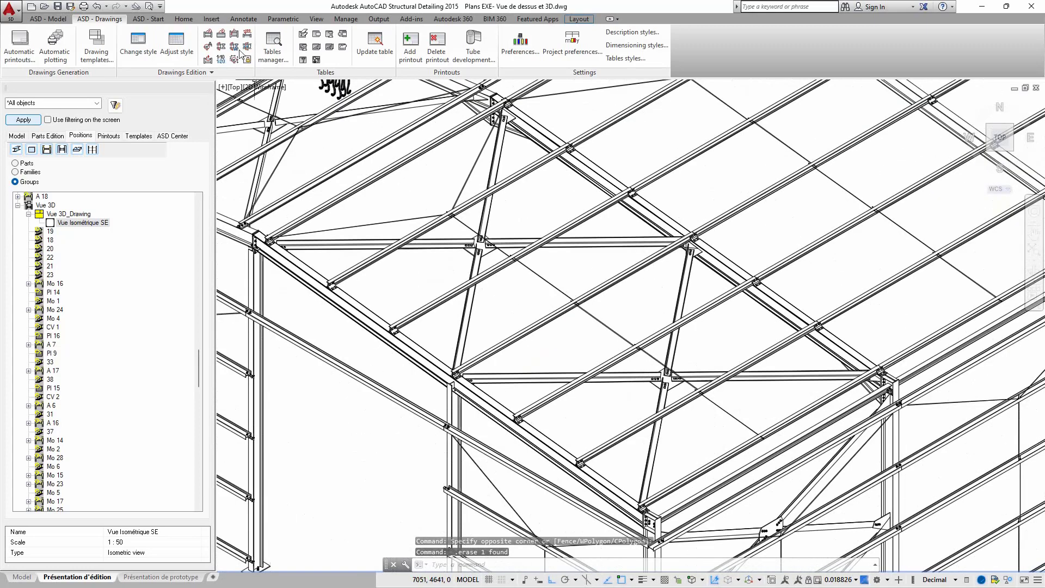
# Start a new part label and replace its framed text with the part name variable %%Name.
pyautogui.click(222, 36)
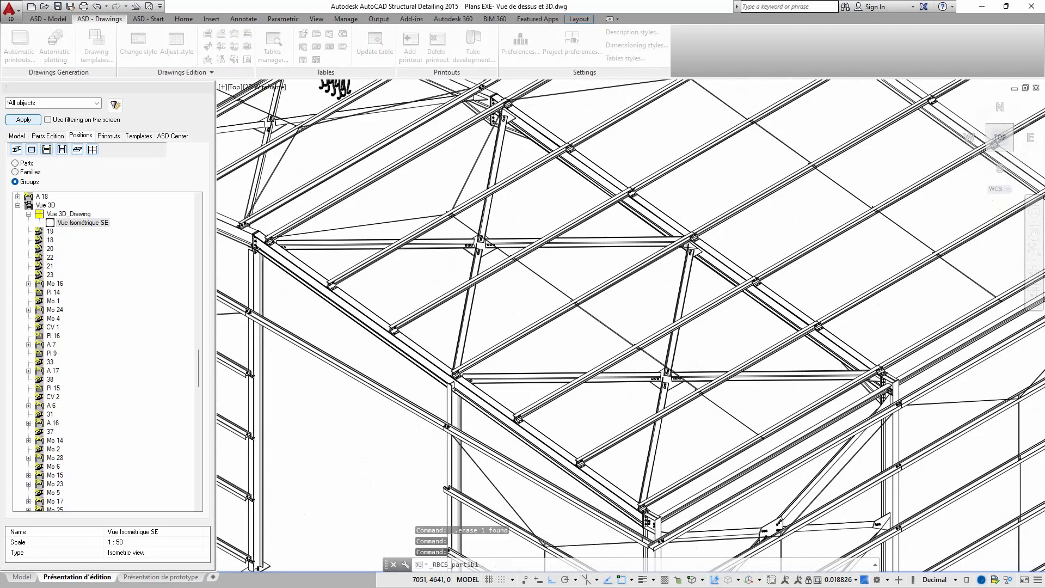
pyautogui.doubleClick(419, 145)
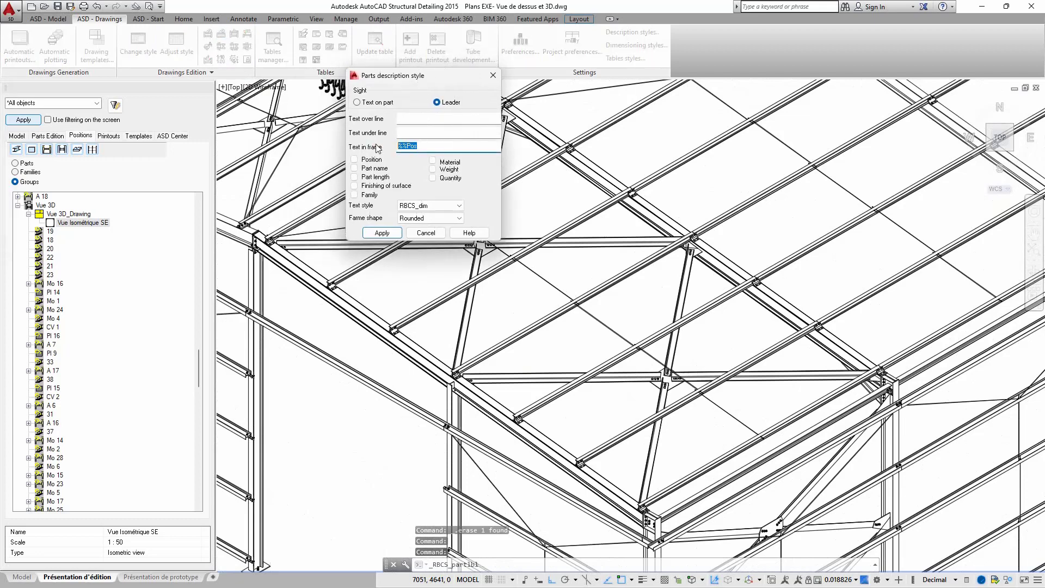
pyautogui.press('BackSpace')
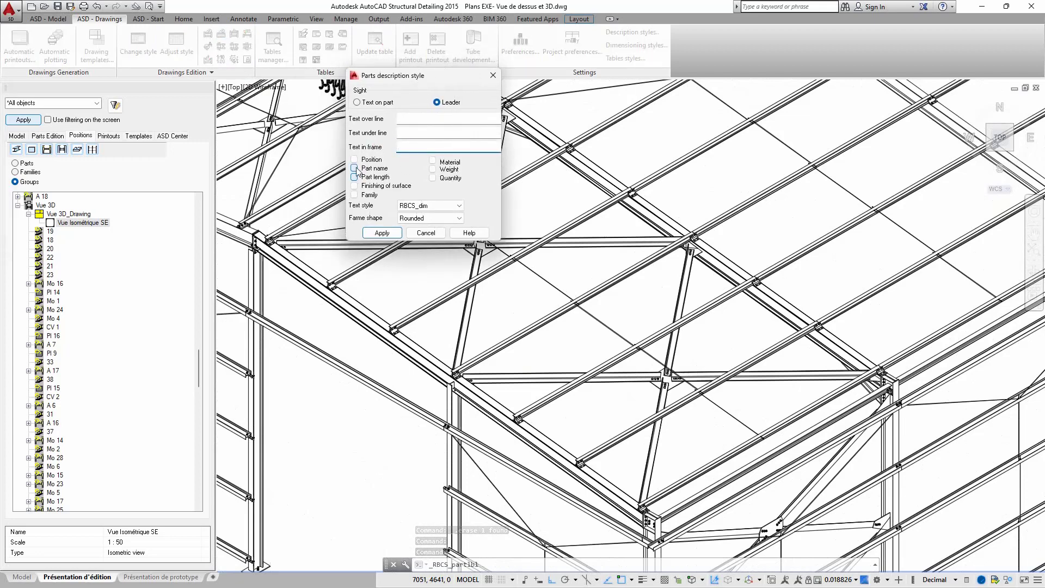
pyautogui.click(381, 169)
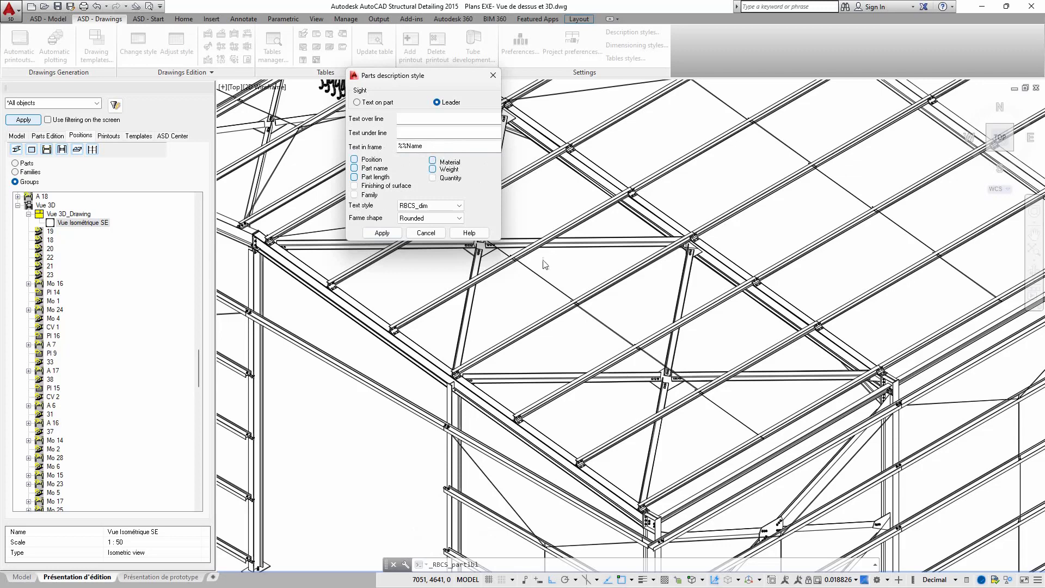
pyautogui.click(382, 233)
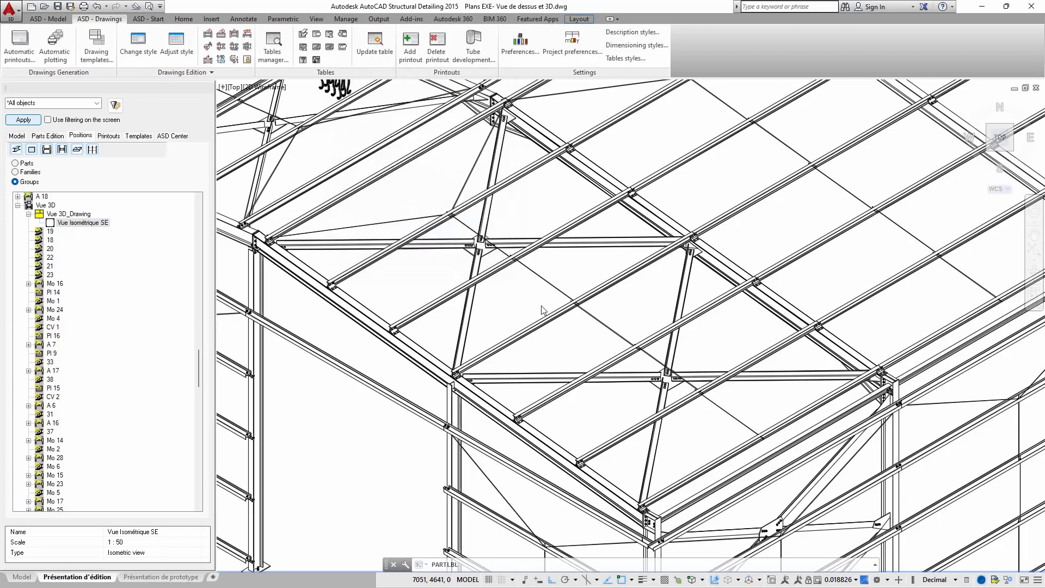
# Label the purlin in the front braced roof bay with its profile name, using an oblique leader with Ortho off.
pyautogui.scroll(2, 542, 338)
pyautogui.scroll(2, 541, 338)
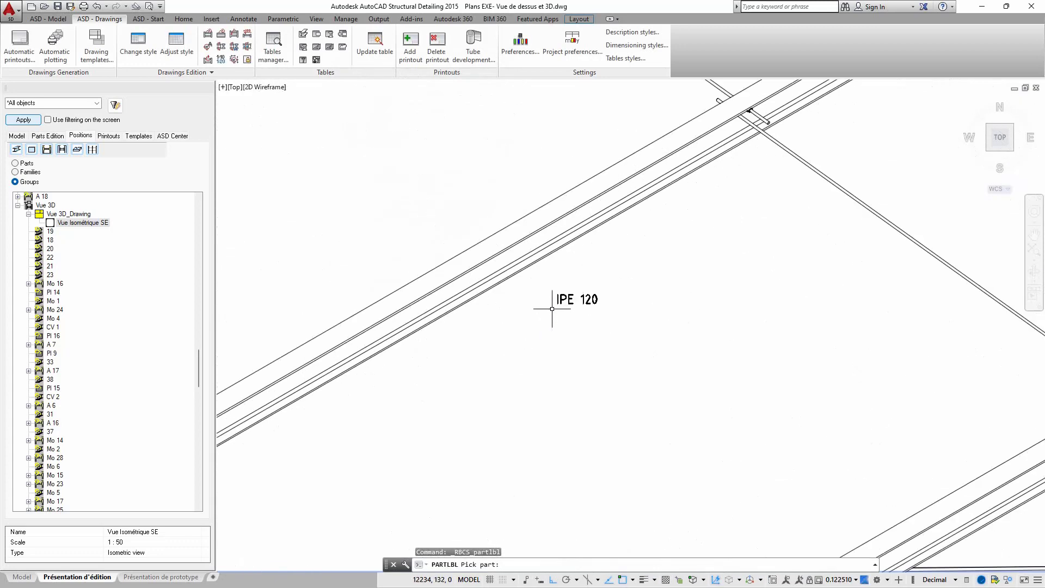
pyautogui.scroll(2, 555, 306)
pyautogui.click(465, 305)
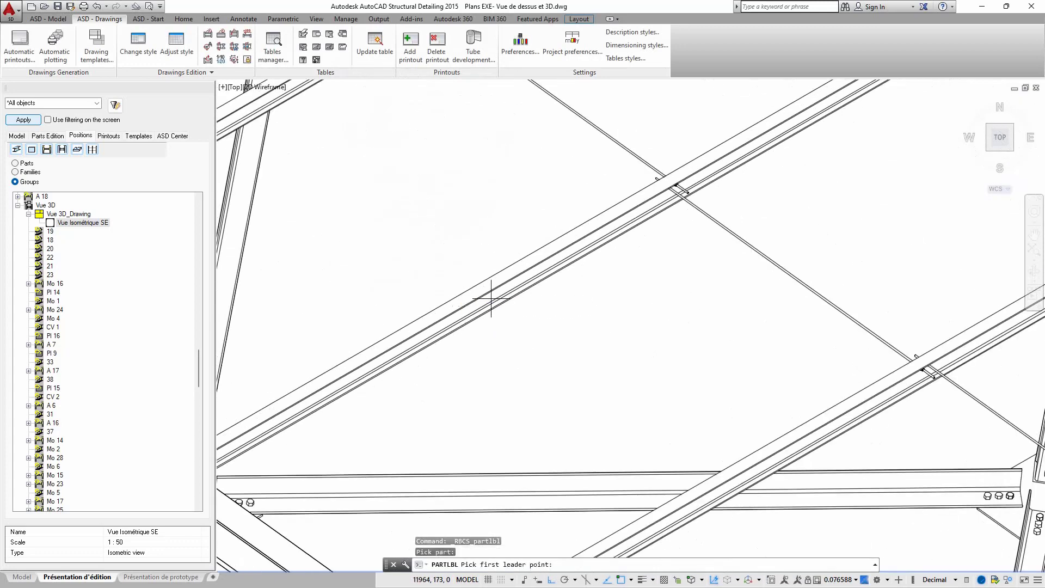
pyautogui.click(508, 283)
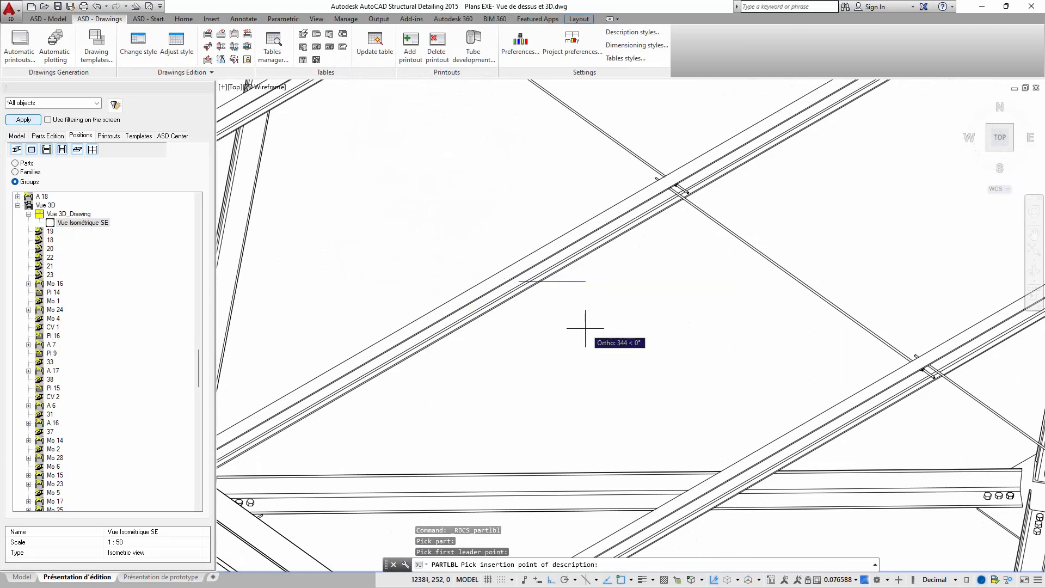
pyautogui.press('F8')
pyautogui.click(580, 329)
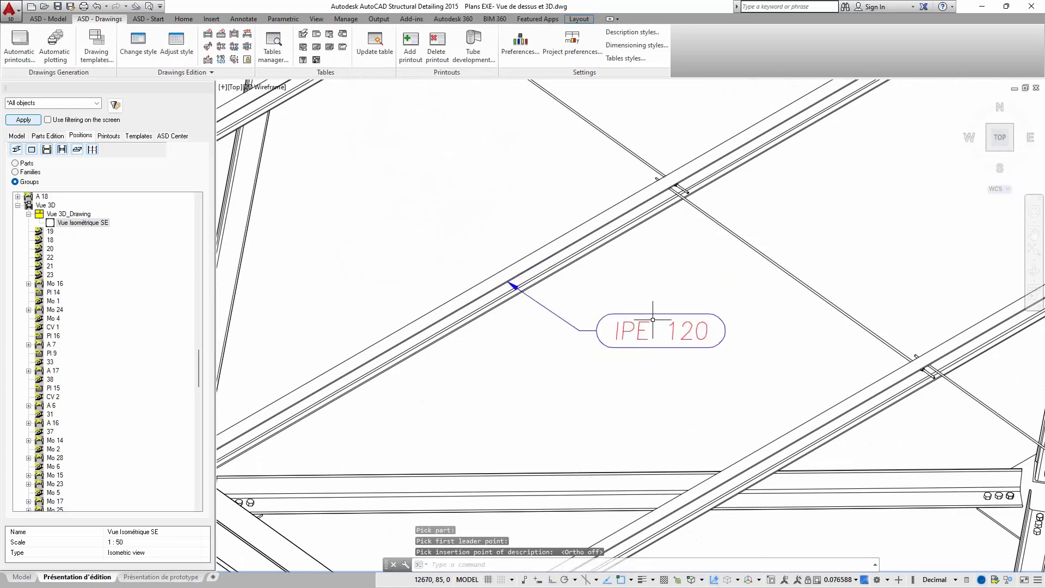
pyautogui.scroll(-5, 653, 319)
pyautogui.scroll(3, 653, 302)
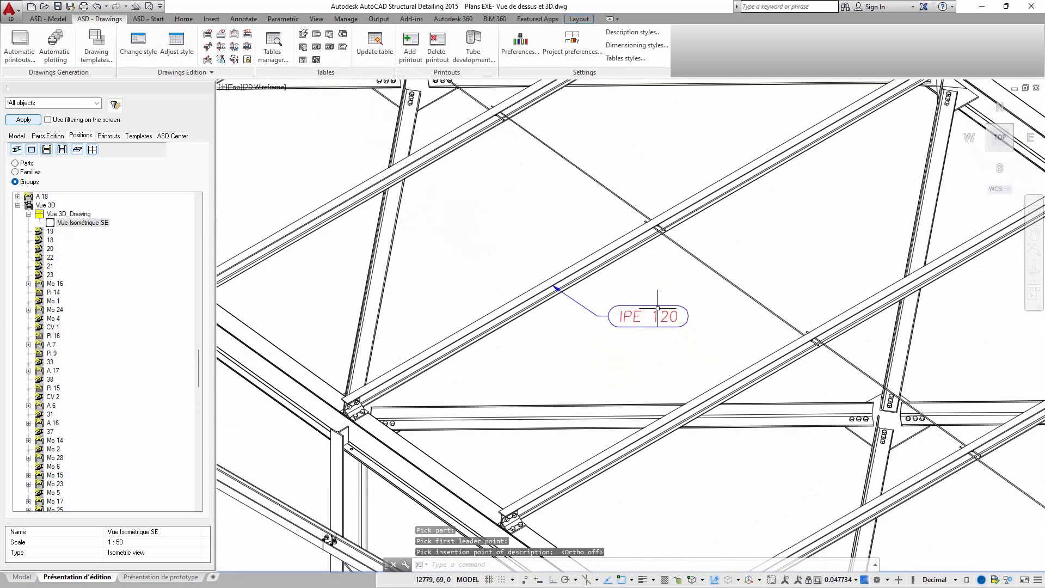
pyautogui.scroll(-6, 613, 304)
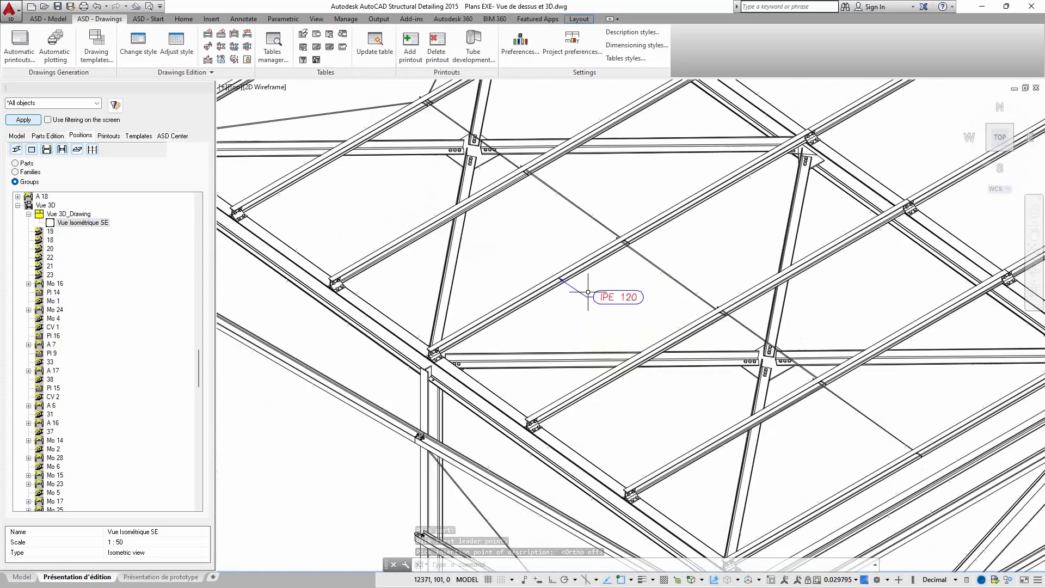
pyautogui.scroll(3, 580, 299)
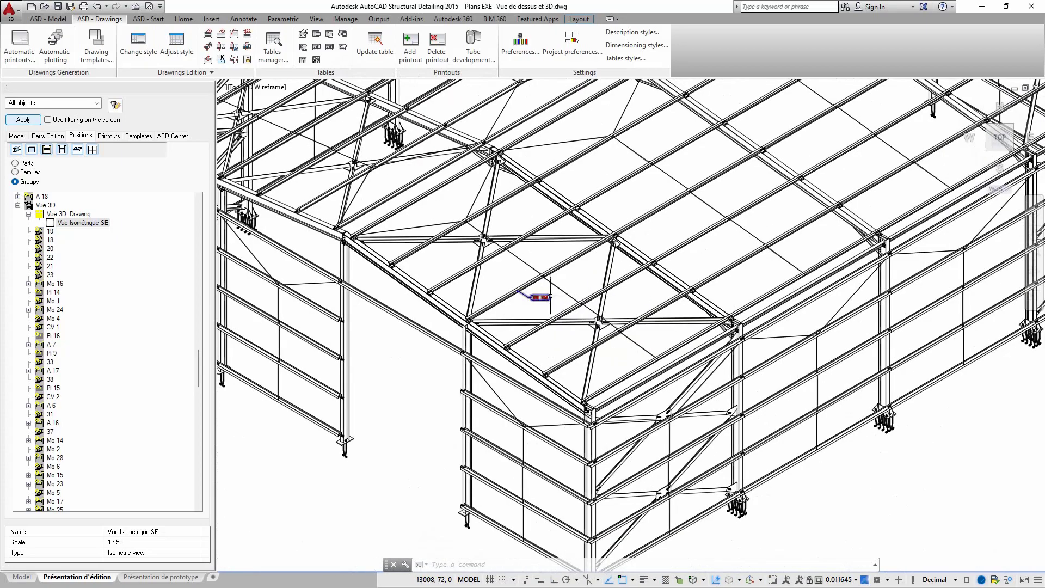
pyautogui.moveTo(558, 300); pyautogui.dragTo(558, 254, button='middle')
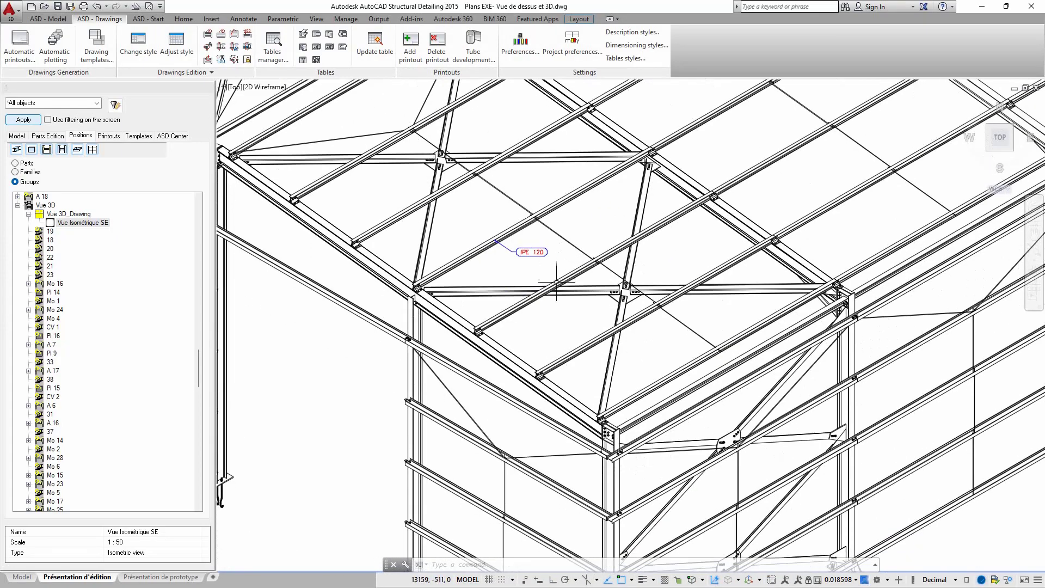
# Add a profile-name part label with an oblique leader to the next purlin down the slope in the front braced roof bay.
pyautogui.press('Return')
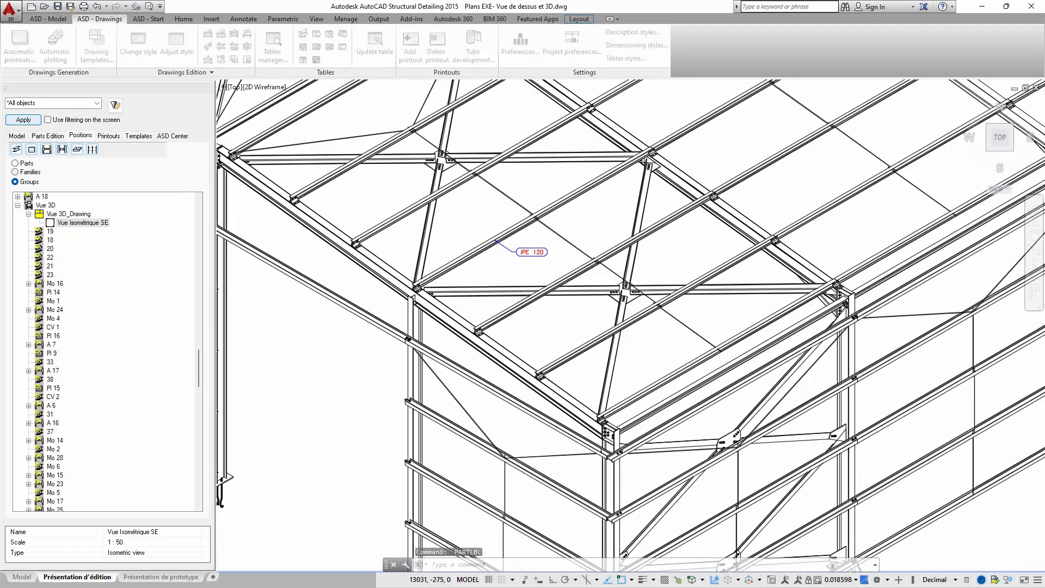
pyautogui.scroll(4, 536, 308)
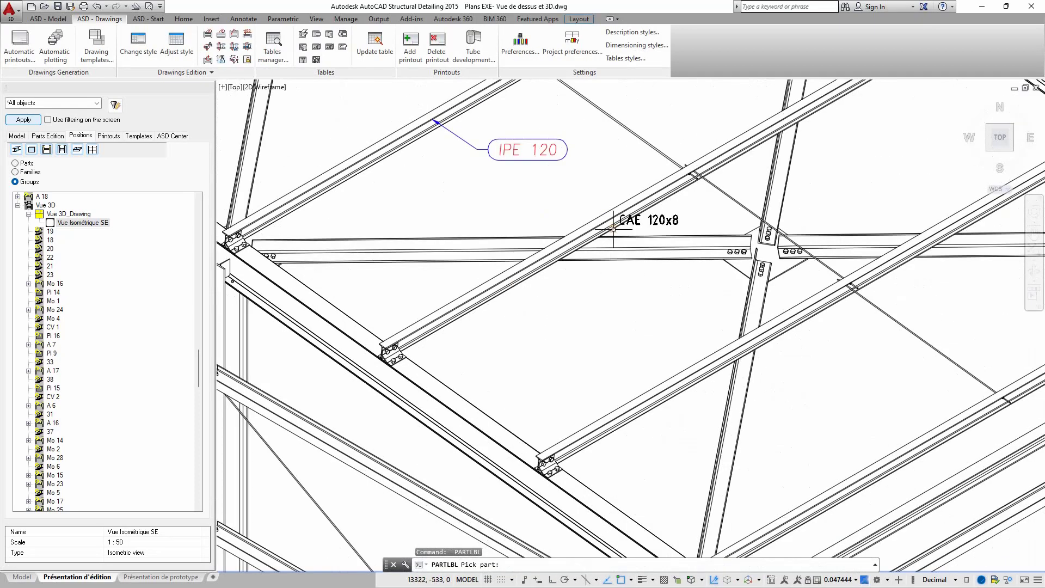
pyautogui.click(541, 275)
pyautogui.click(558, 280)
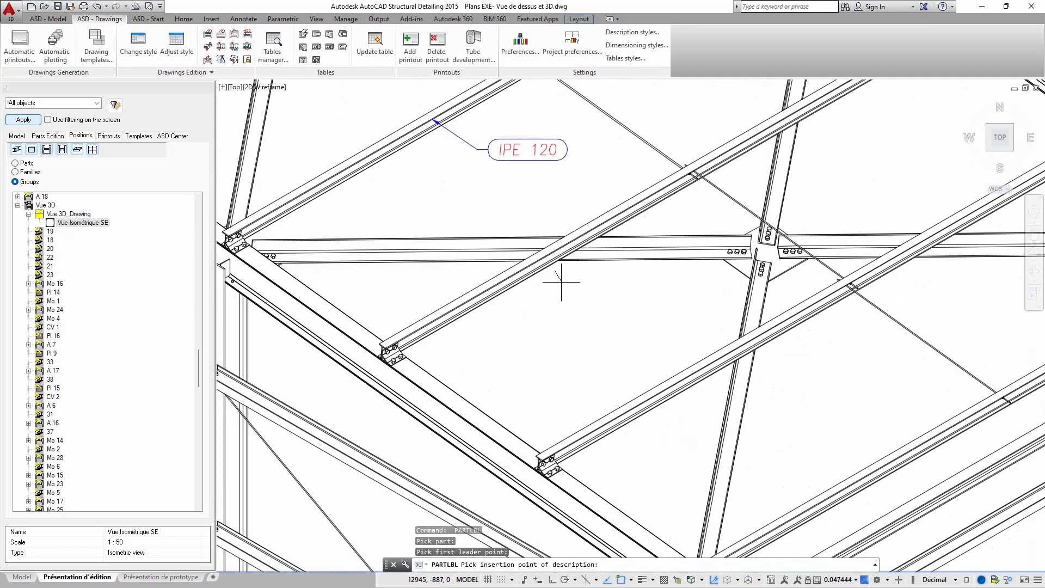
pyautogui.click(563, 303)
# Label the upper diagonal angle brace in the front braced roof bay with its profile name, placing the text beside it.
pyautogui.scroll(-5, 479, 232)
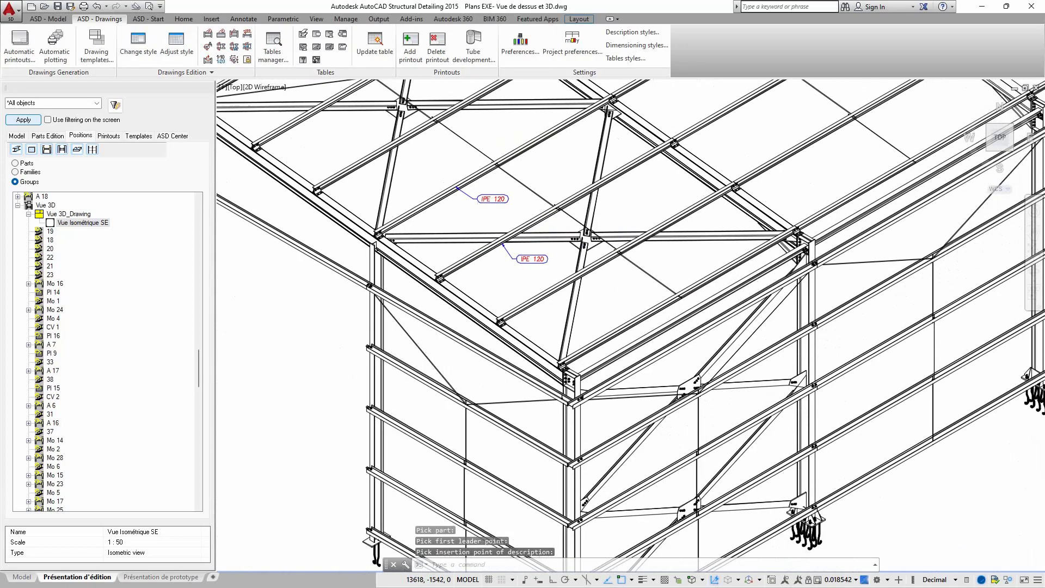
pyautogui.scroll(-2, 516, 234)
pyautogui.scroll(2, 517, 234)
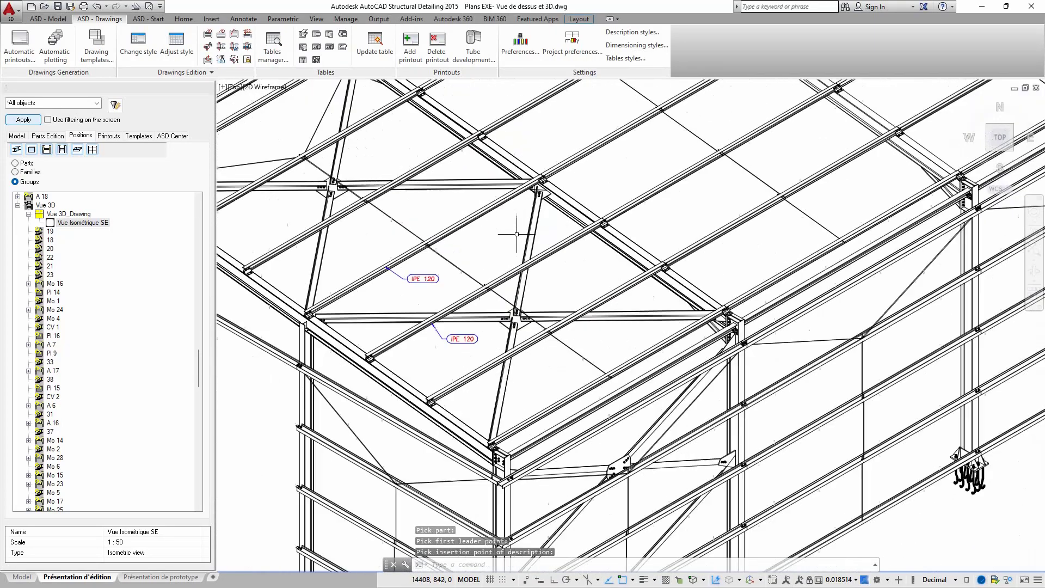
pyautogui.scroll(4, 517, 234)
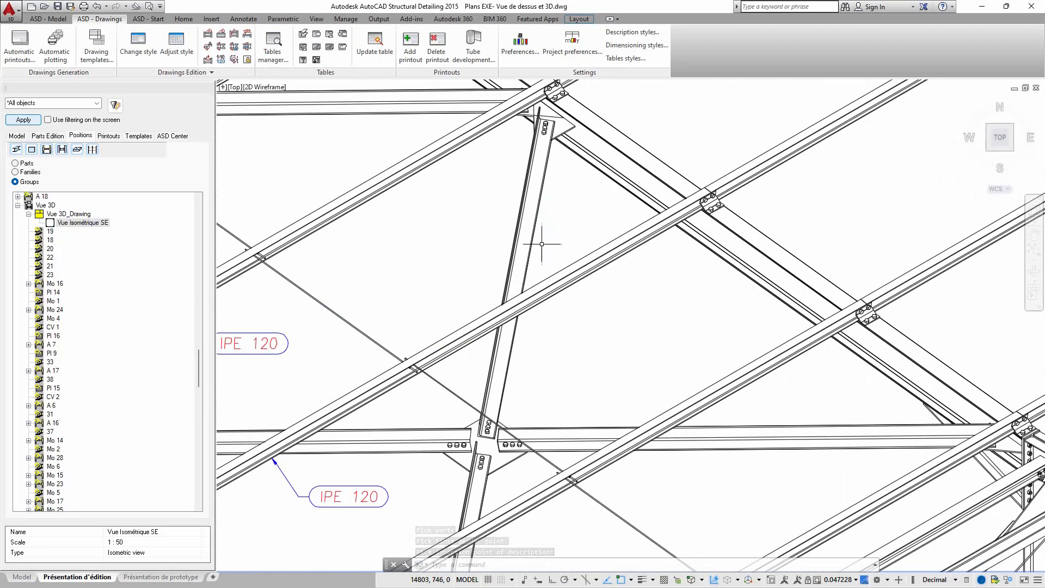
pyautogui.press('Return')
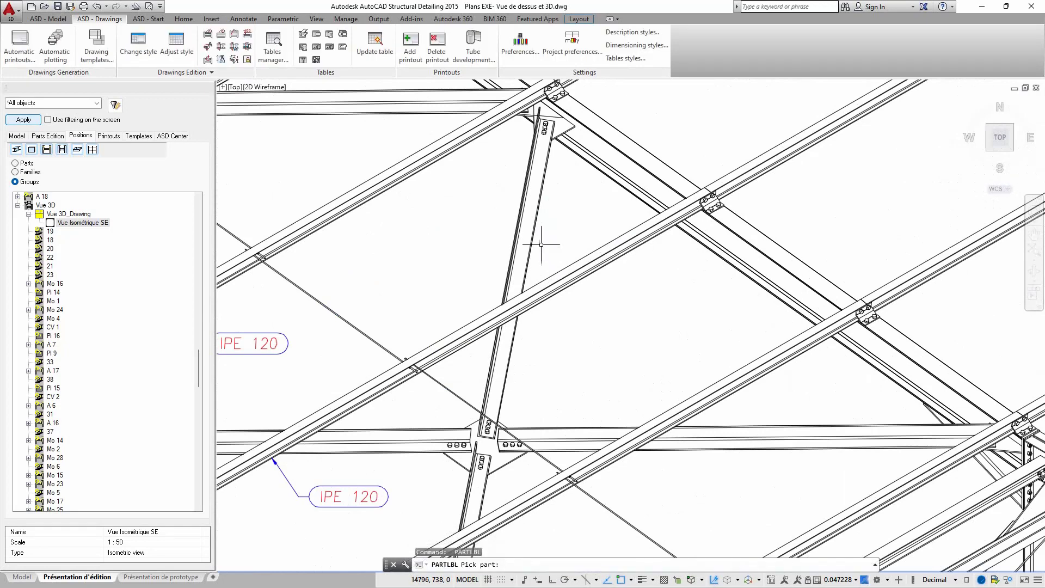
pyautogui.click(530, 243)
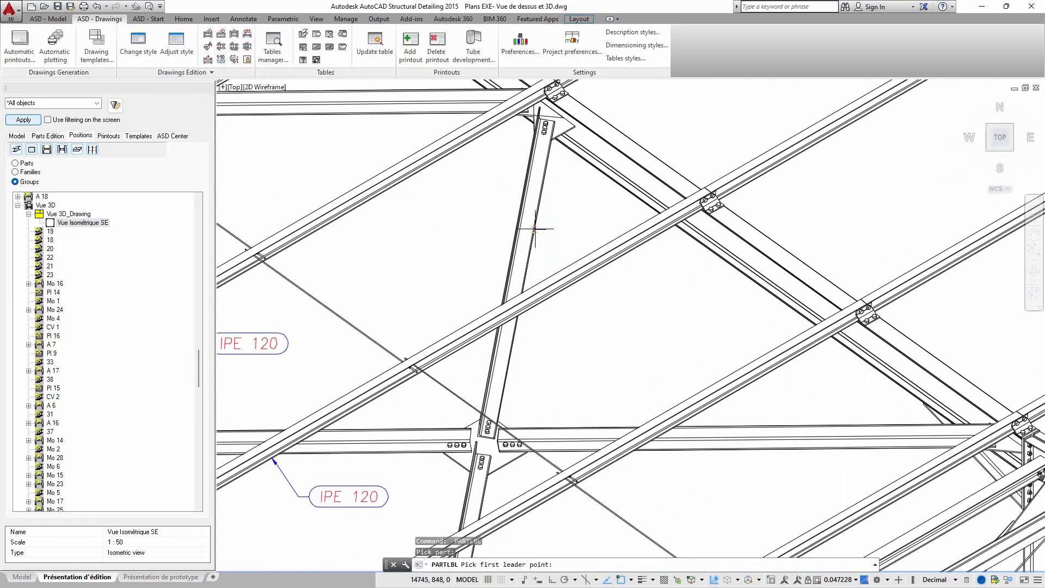
pyautogui.click(535, 229)
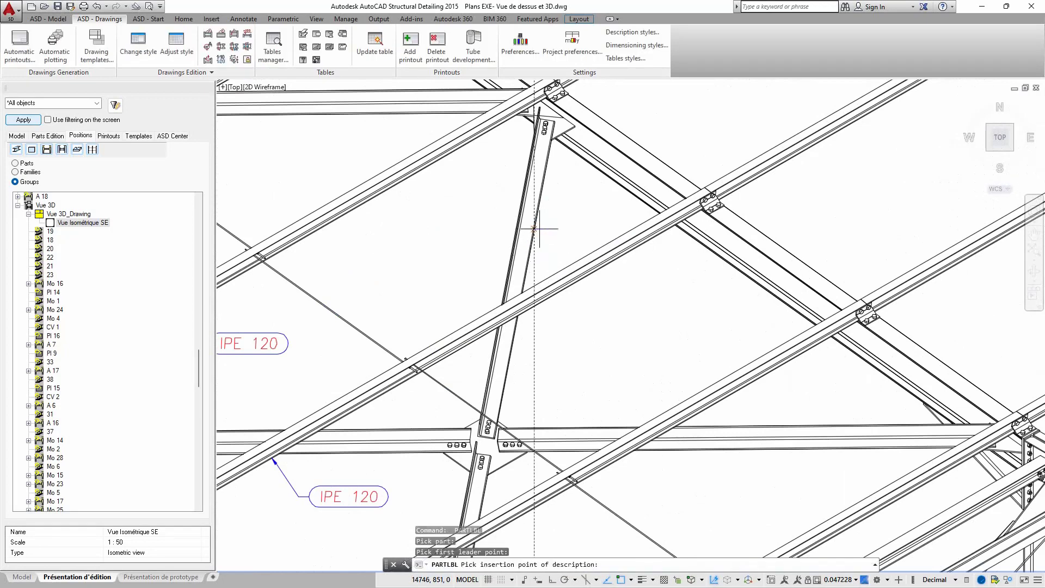
pyautogui.click(570, 221)
# Label the second frame's rafter with its profile name, placing the text above the beam and upslope of the labelled brace.
pyautogui.scroll(-2, 590, 222)
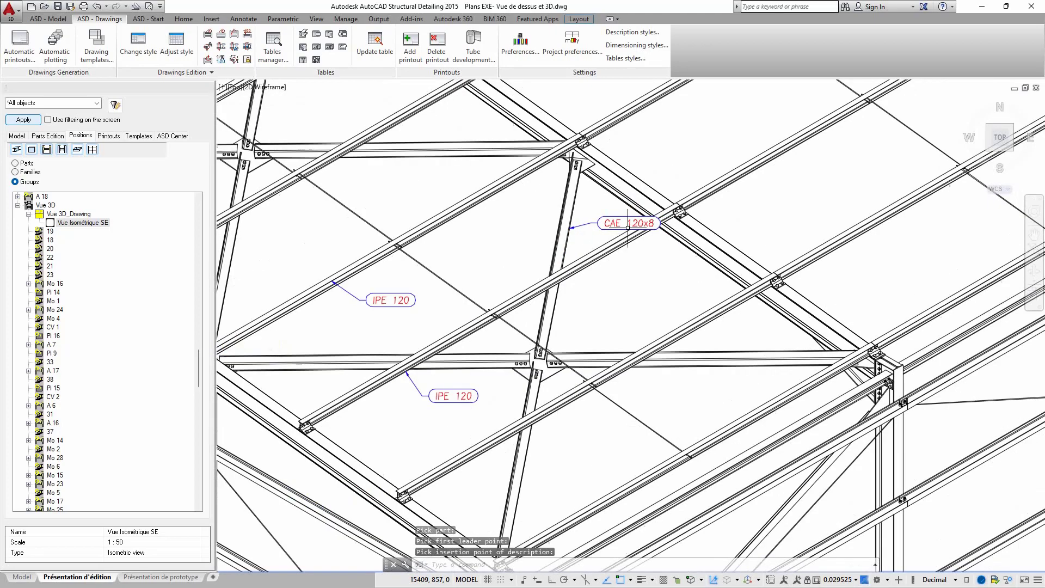
pyautogui.scroll(-3, 598, 239)
pyautogui.scroll(-3, 571, 253)
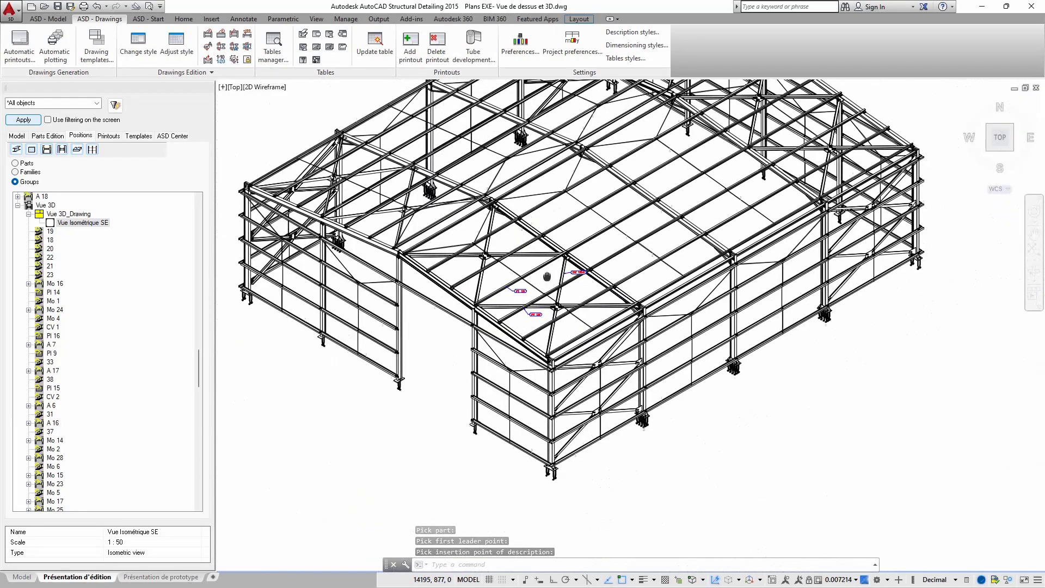
pyautogui.scroll(5, 569, 218)
pyautogui.scroll(-1, 503, 230)
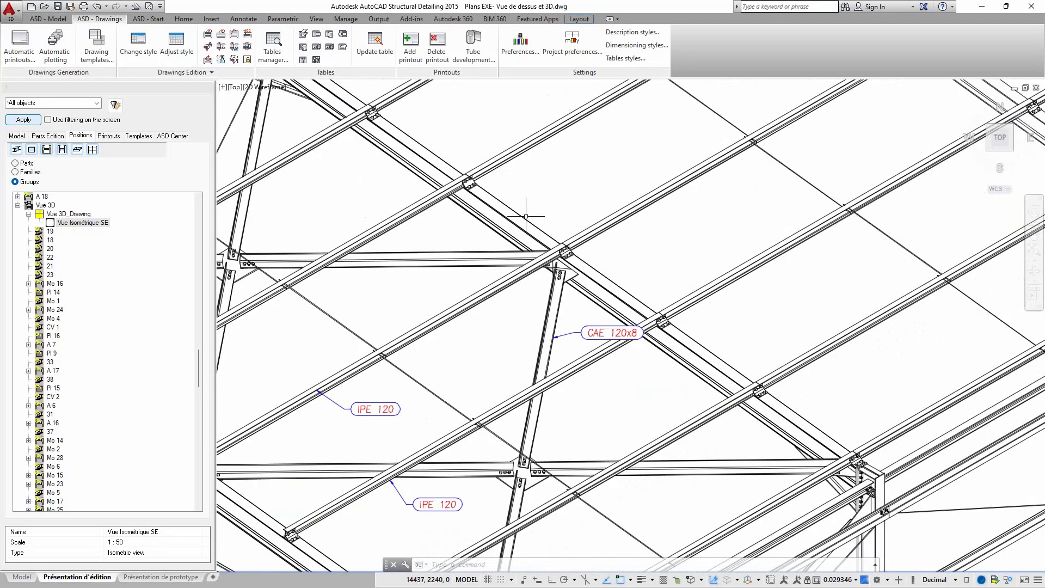
pyautogui.press('Return')
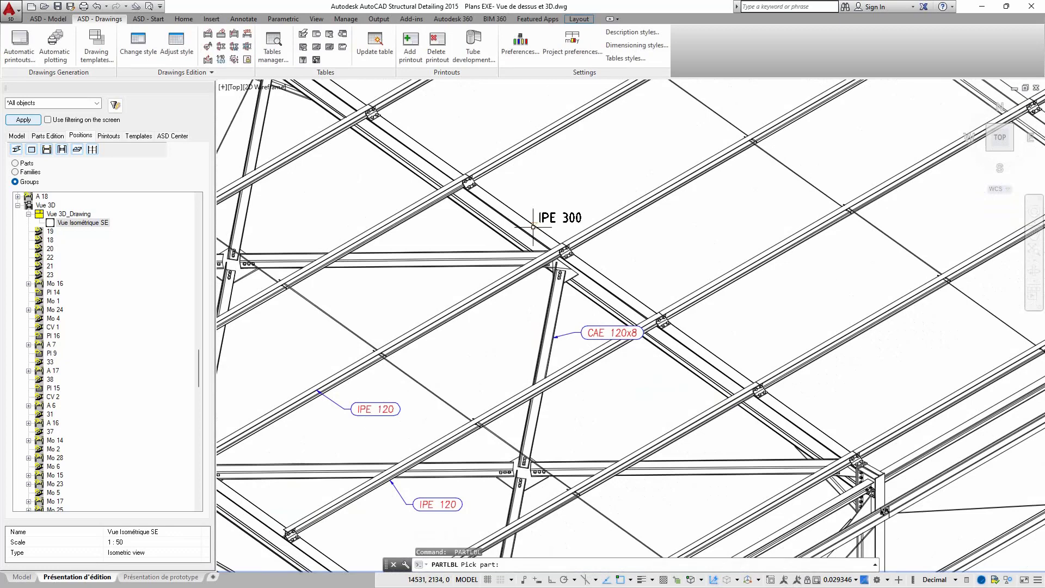
pyautogui.click(535, 225)
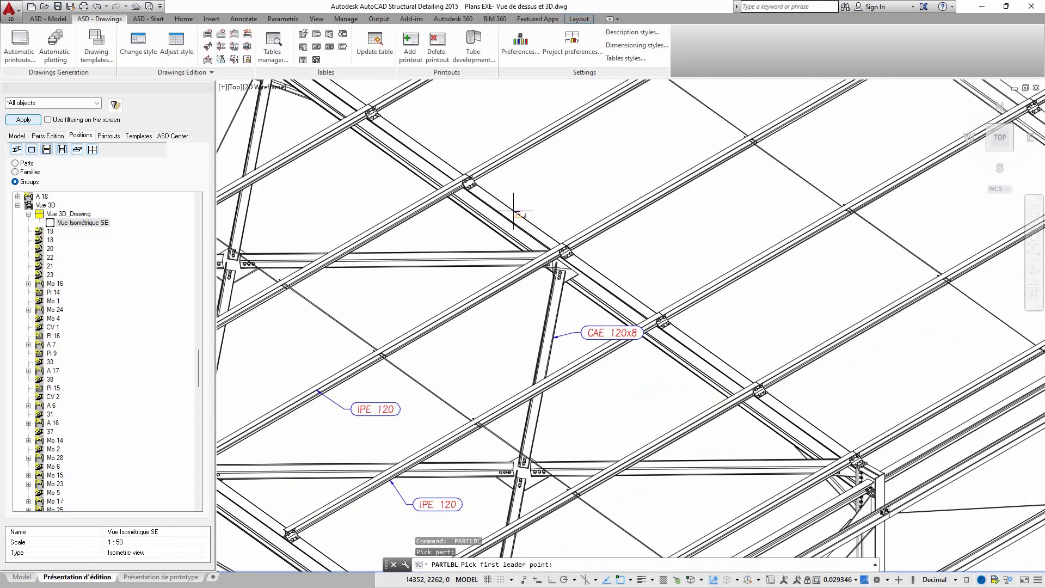
pyautogui.click(513, 208)
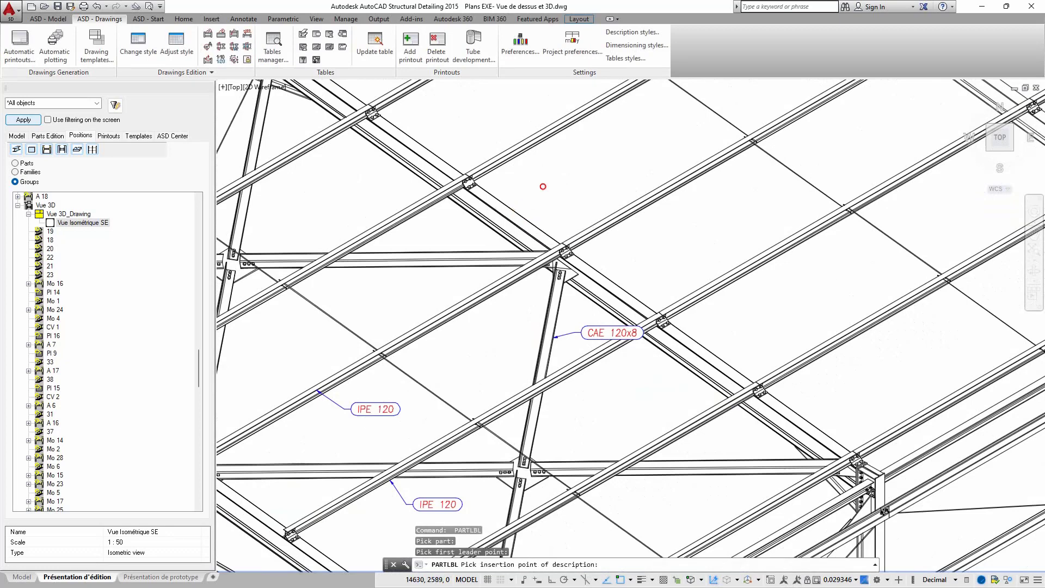
pyautogui.click(542, 186)
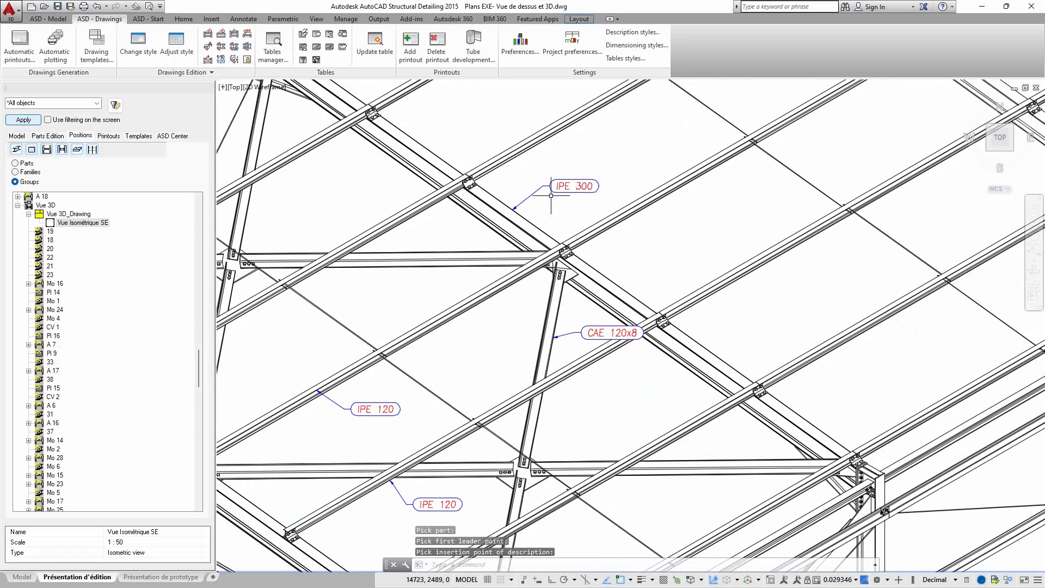
# Label the second frame's column in the long side wall with its profile name, placing the text in the adjoining unbraced bay.
pyautogui.scroll(-5, 551, 195)
pyautogui.scroll(5, 538, 227)
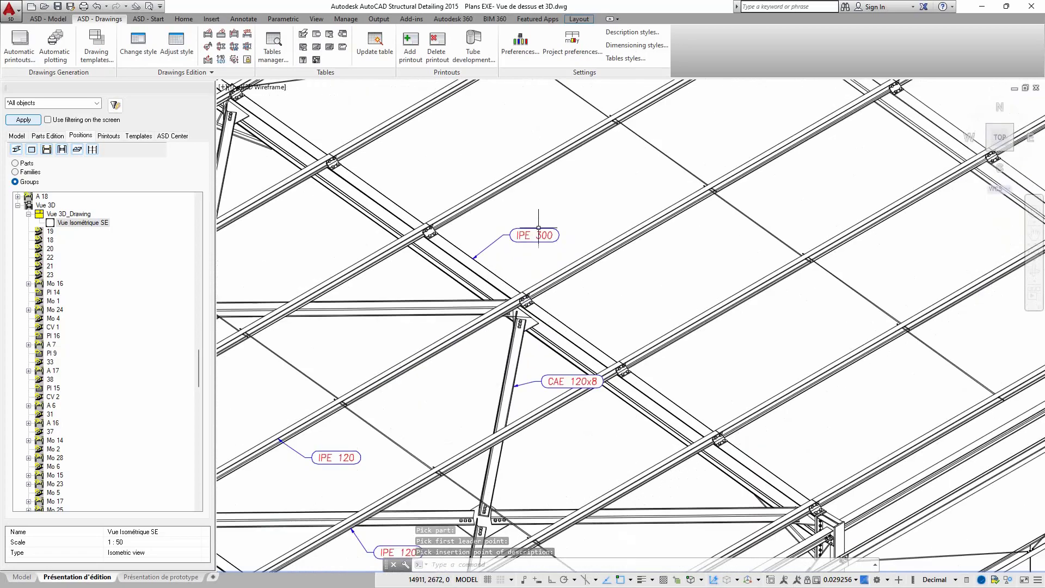
pyautogui.scroll(-6, 538, 227)
pyautogui.scroll(8, 565, 284)
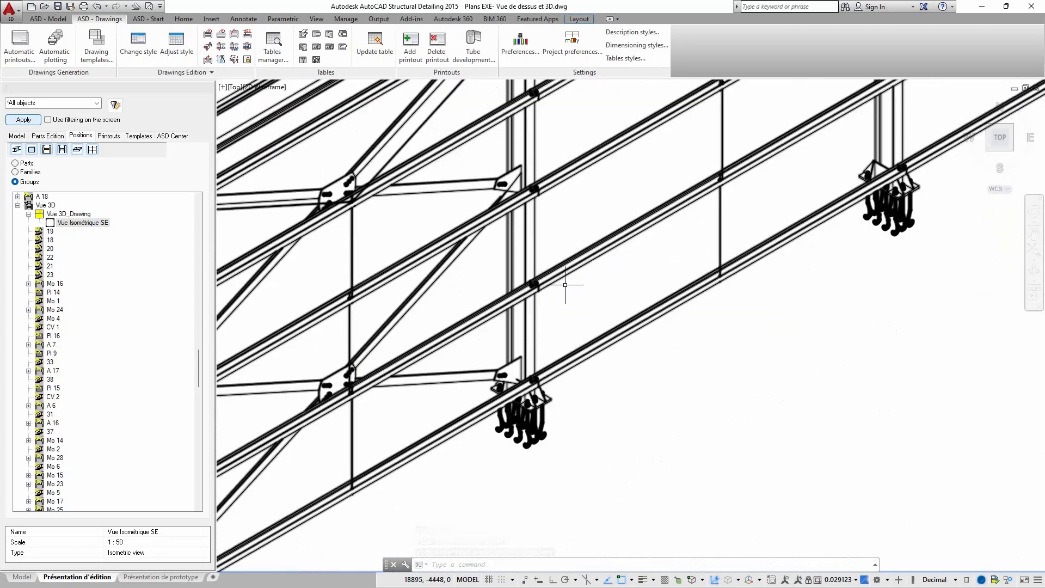
pyautogui.moveTo(565, 284); pyautogui.dragTo(490, 240, button='middle')
pyautogui.write('PARTLBL')
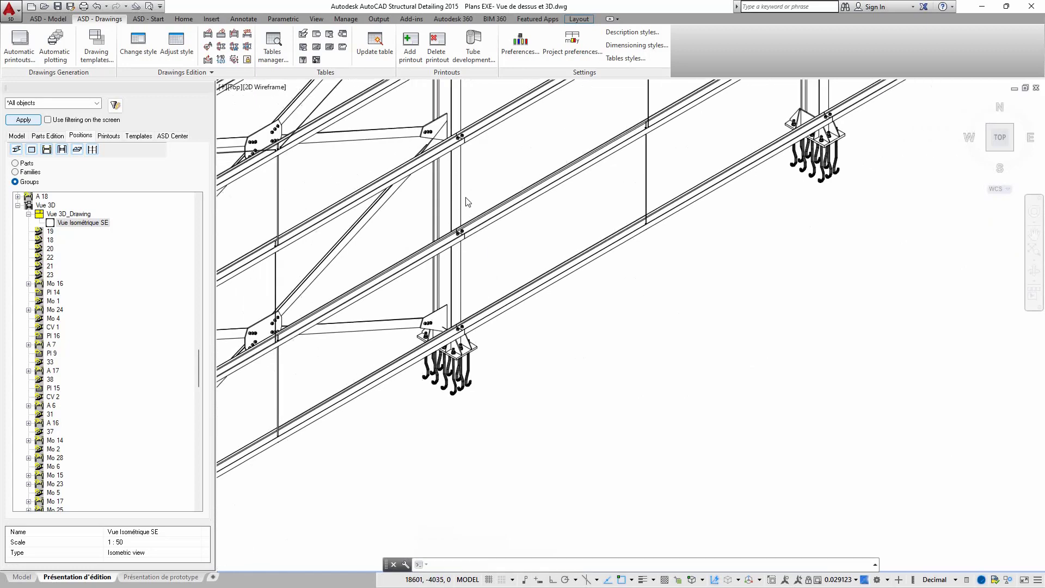
pyautogui.press('Return')
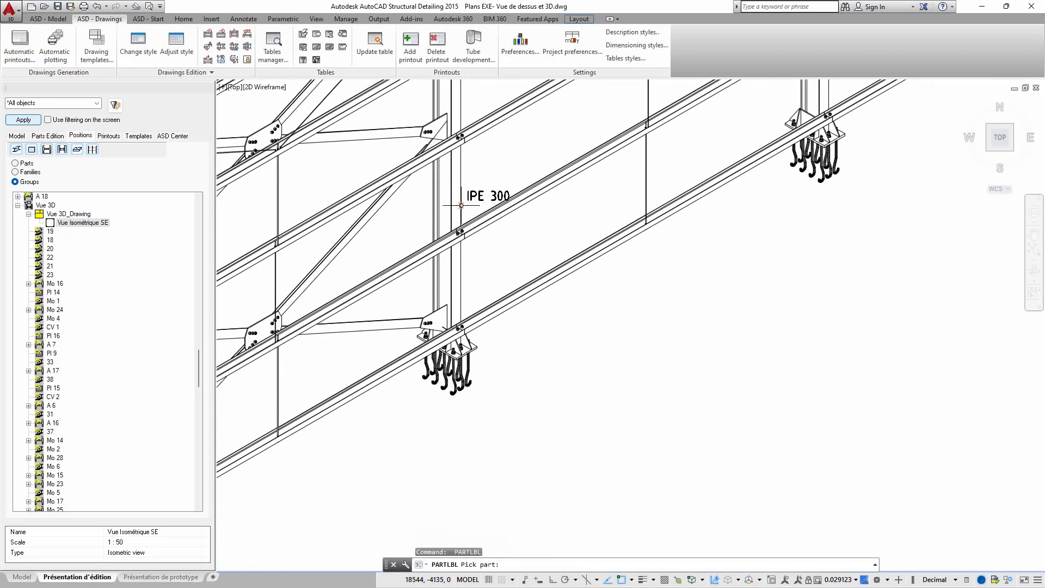
pyautogui.click(461, 206)
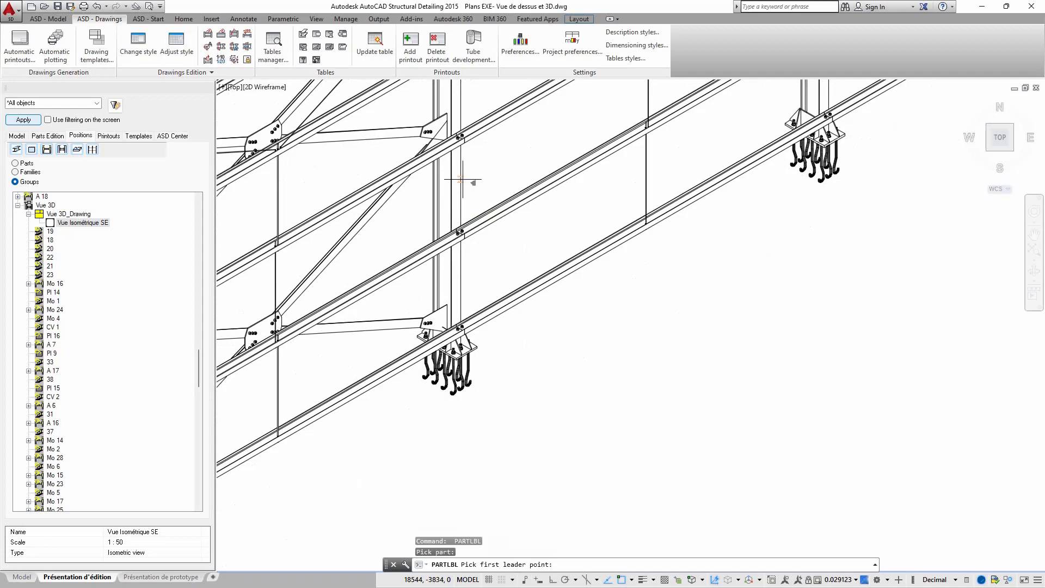
pyautogui.click(462, 179)
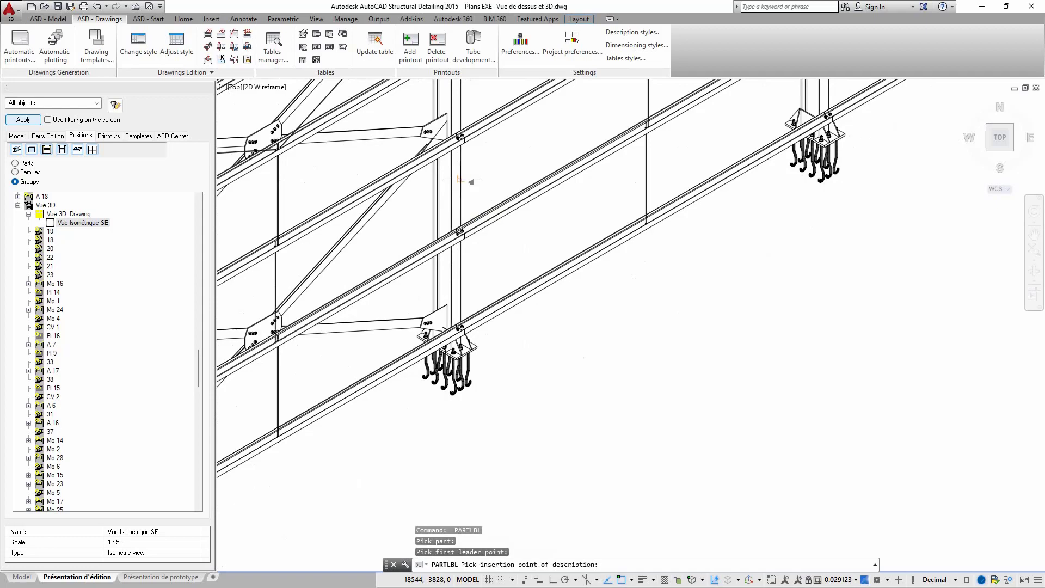
pyautogui.click(503, 158)
# Label a hooked anchor bolt beneath the second frame's column base with its part name, placing the text clear of the structure.
pyautogui.scroll(-4, 445, 224)
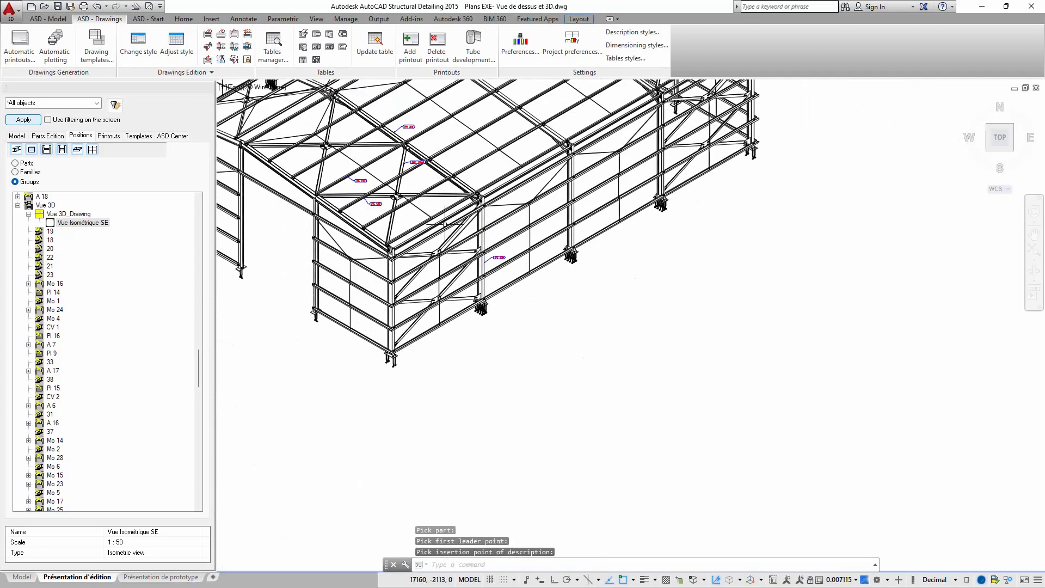
pyautogui.scroll(3, 445, 224)
pyautogui.scroll(-3, 484, 332)
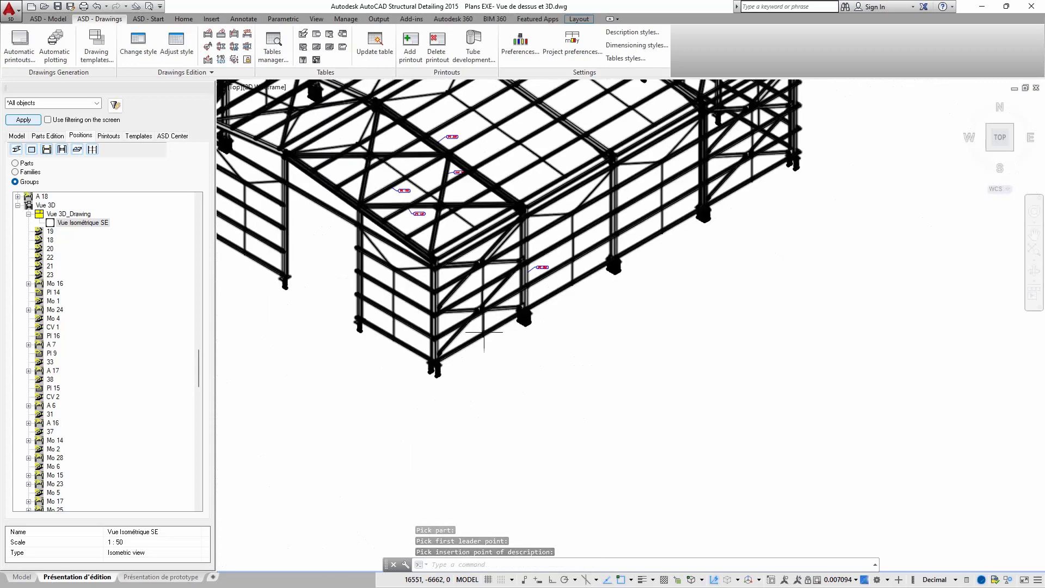
pyautogui.scroll(10, 483, 332)
pyautogui.press('Return')
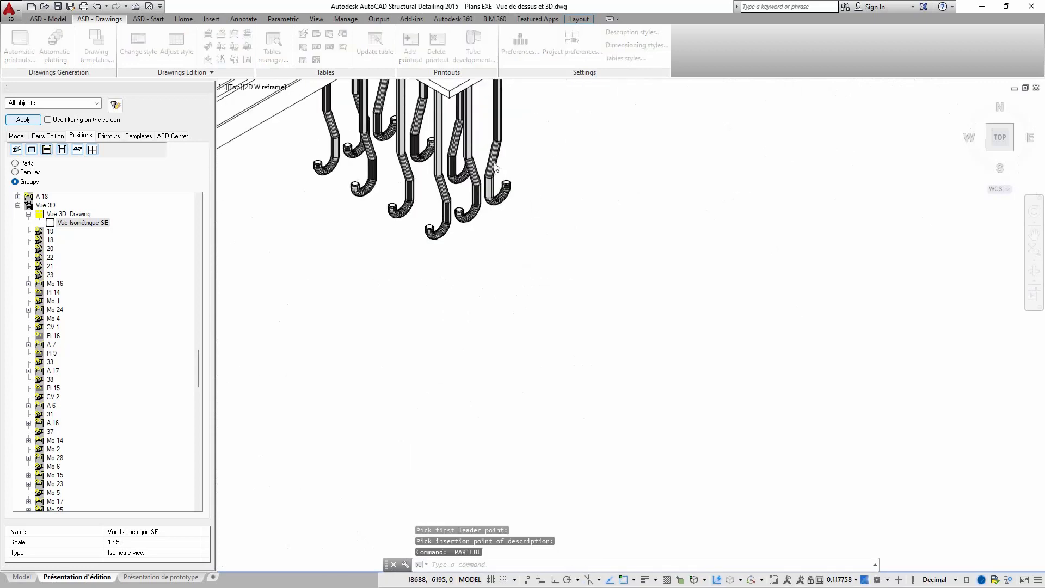
pyautogui.click(493, 161)
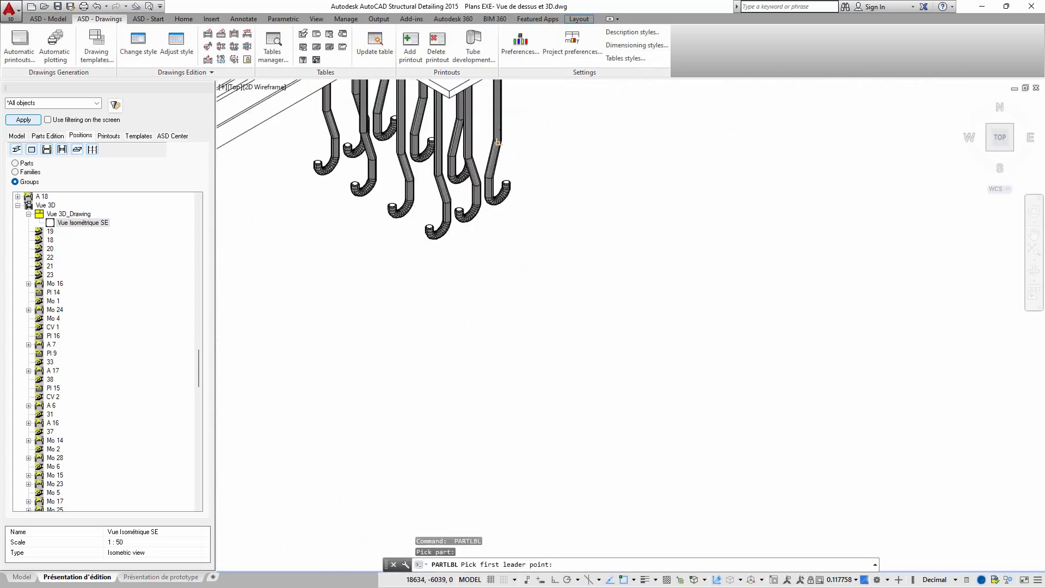
pyautogui.click(499, 143)
pyautogui.click(561, 177)
pyautogui.scroll(-3, 598, 190)
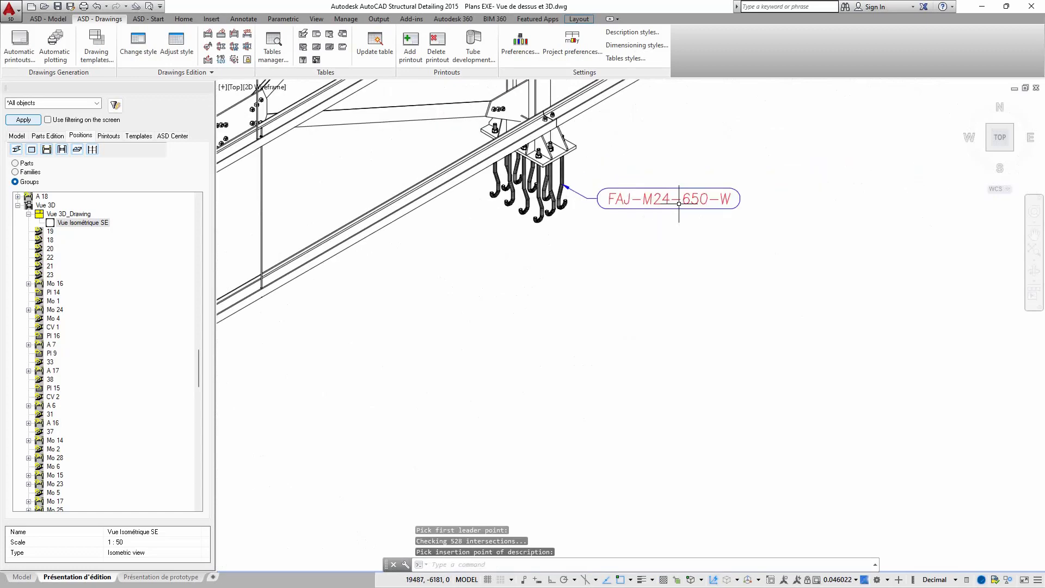
pyautogui.scroll(3, 546, 204)
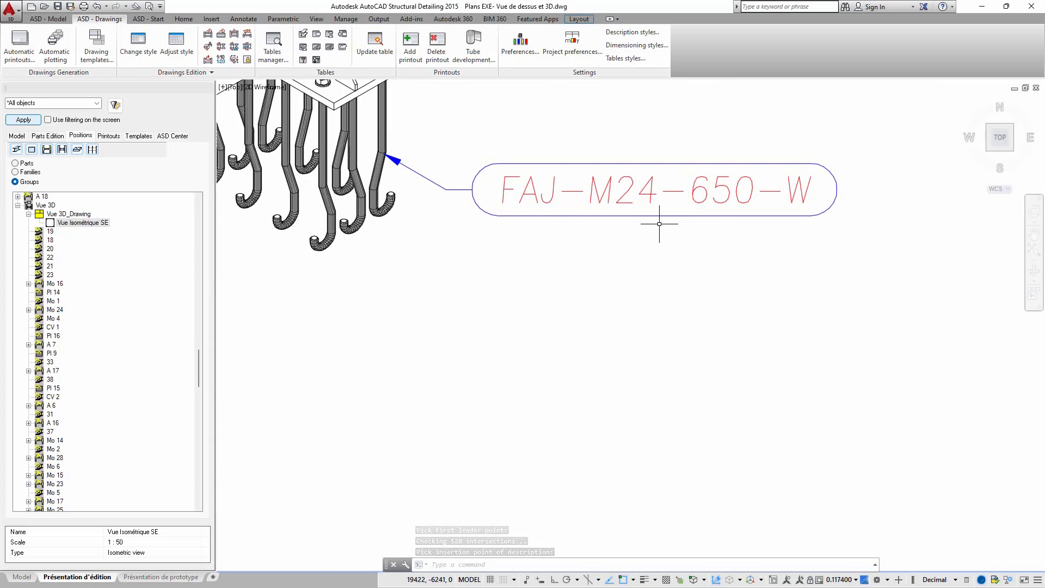
pyautogui.scroll(-2, 641, 244)
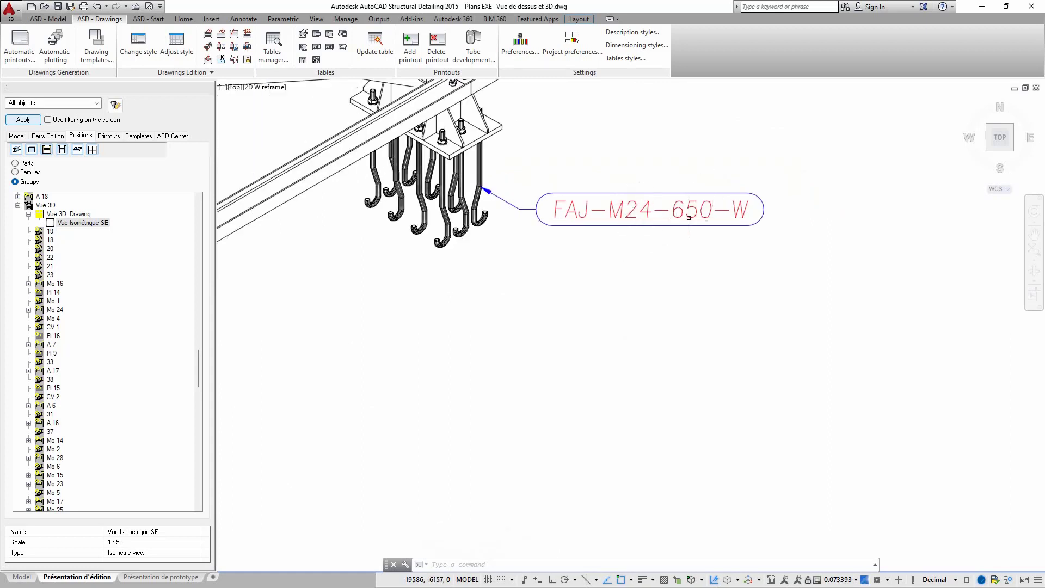
pyautogui.scroll(-3, 652, 256)
pyautogui.scroll(1, 660, 228)
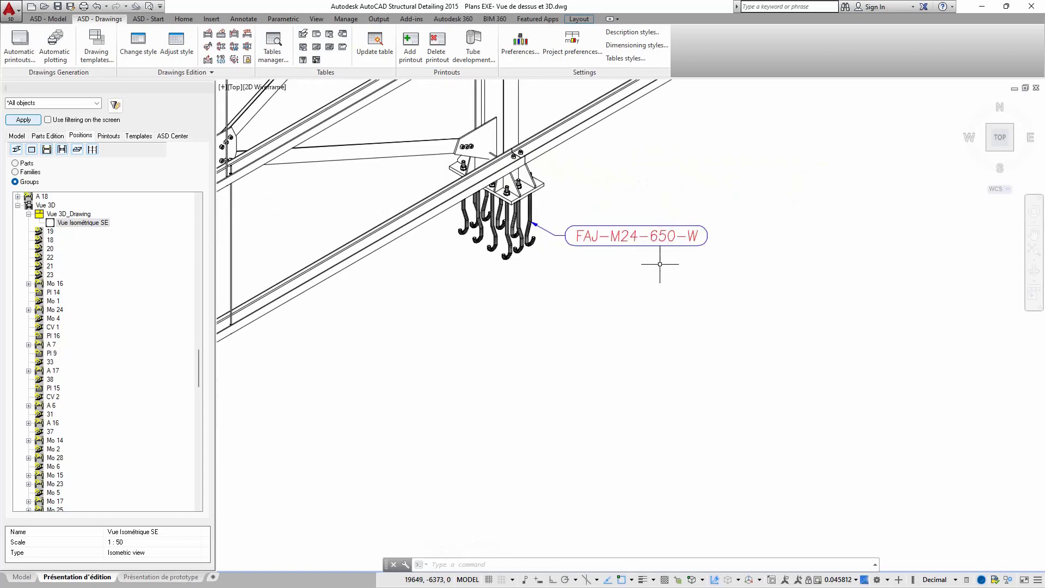
# Label the bolted purlin cleat plate on the third frame's rafter with its part name, placing the text beside the plate.
pyautogui.scroll(-5, 660, 264)
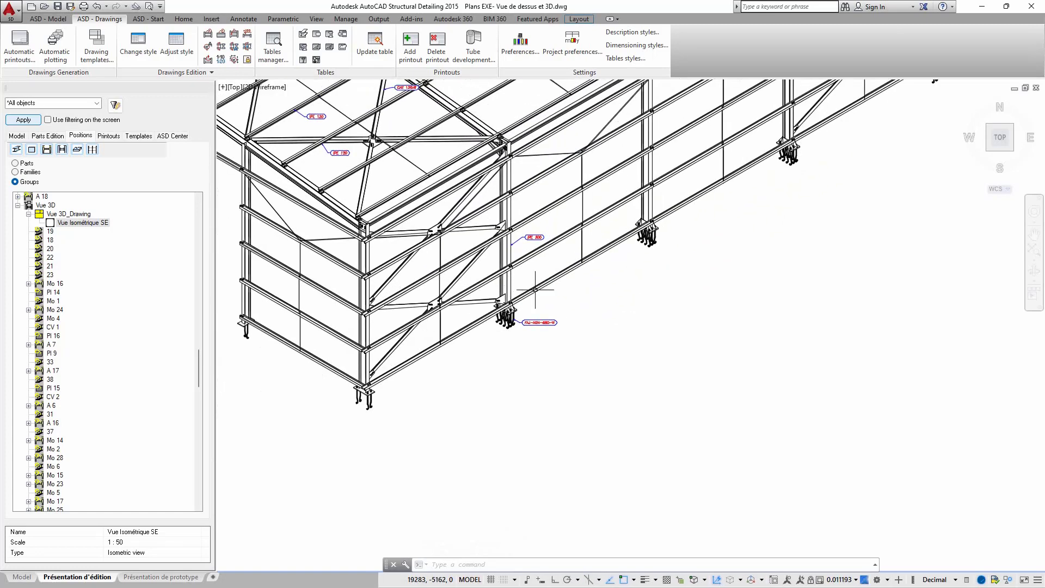
pyautogui.scroll(-1, 535, 289)
pyautogui.scroll(-2, 505, 218)
pyautogui.scroll(1, 505, 214)
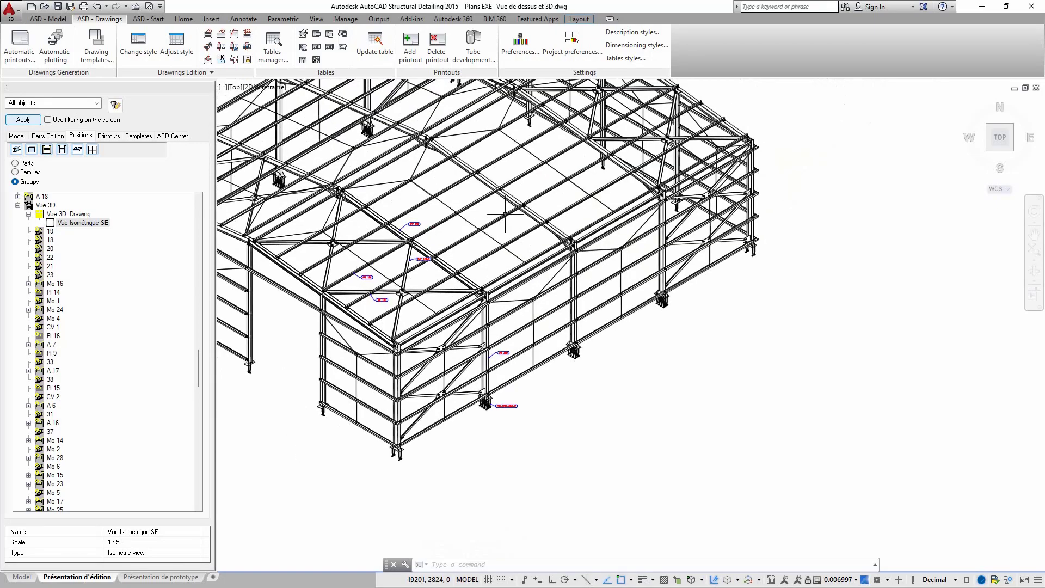
pyautogui.scroll(8, 505, 214)
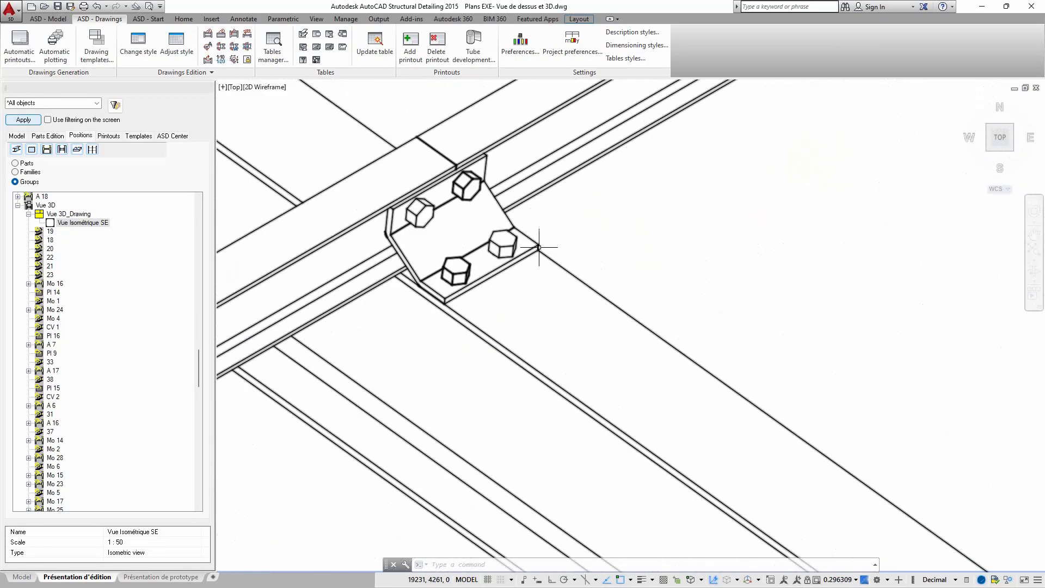
pyautogui.doubleClick(514, 274)
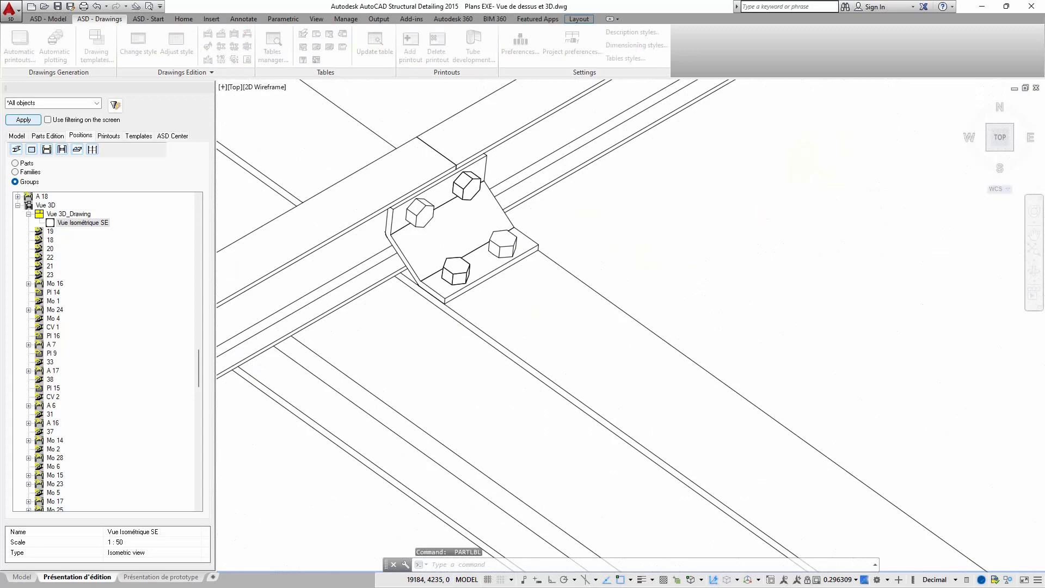
pyautogui.click(495, 269)
pyautogui.click(500, 265)
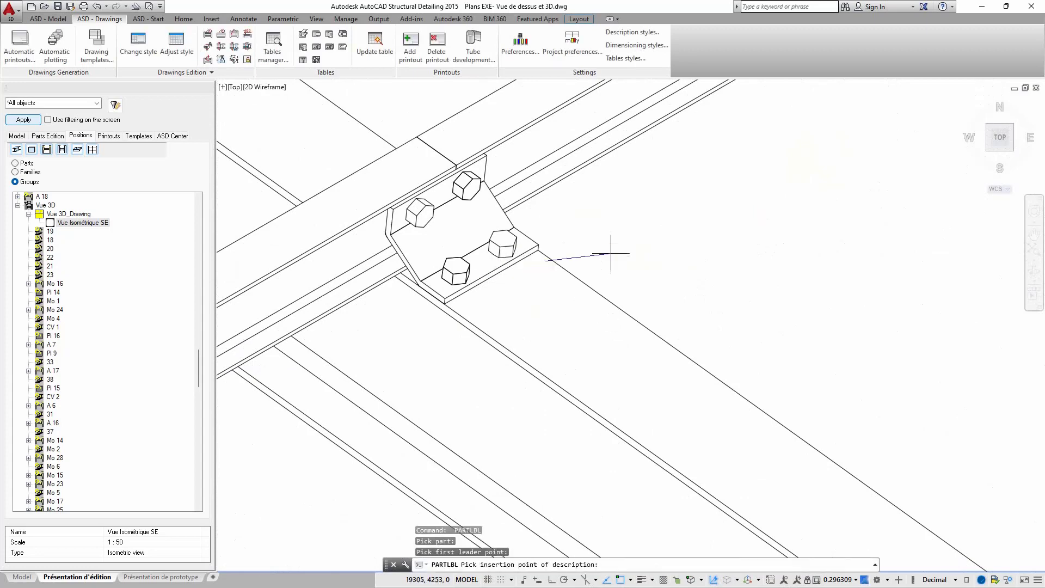
pyautogui.scroll(-3, 626, 248)
pyautogui.click(588, 256)
pyautogui.moveTo(470, 289); pyautogui.dragTo(467, 289, button='middle')
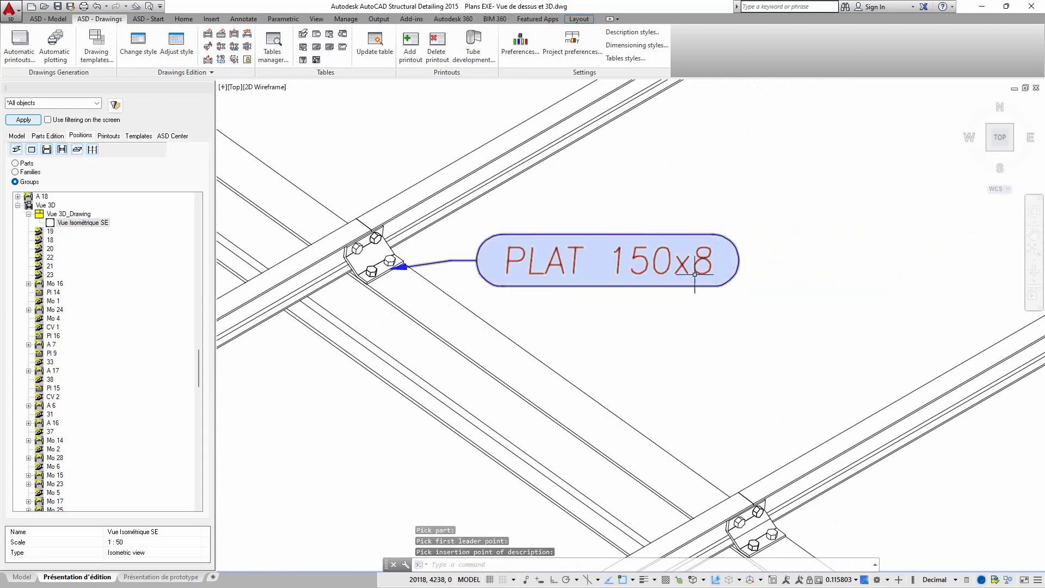
pyautogui.scroll(-2, 680, 272)
pyautogui.scroll(2, 498, 283)
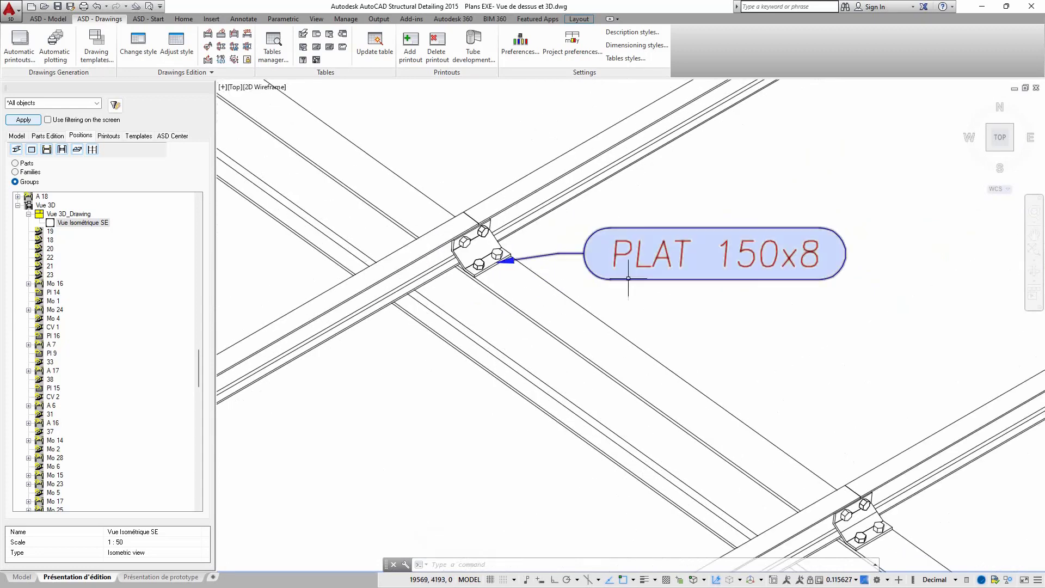
# Label the thin round tie rod between the purlins of the second roof bay with its profile name, placing the text beside the rod.
pyautogui.scroll(-1, 548, 267)
pyautogui.scroll(-1, 649, 267)
pyautogui.scroll(-6, 550, 299)
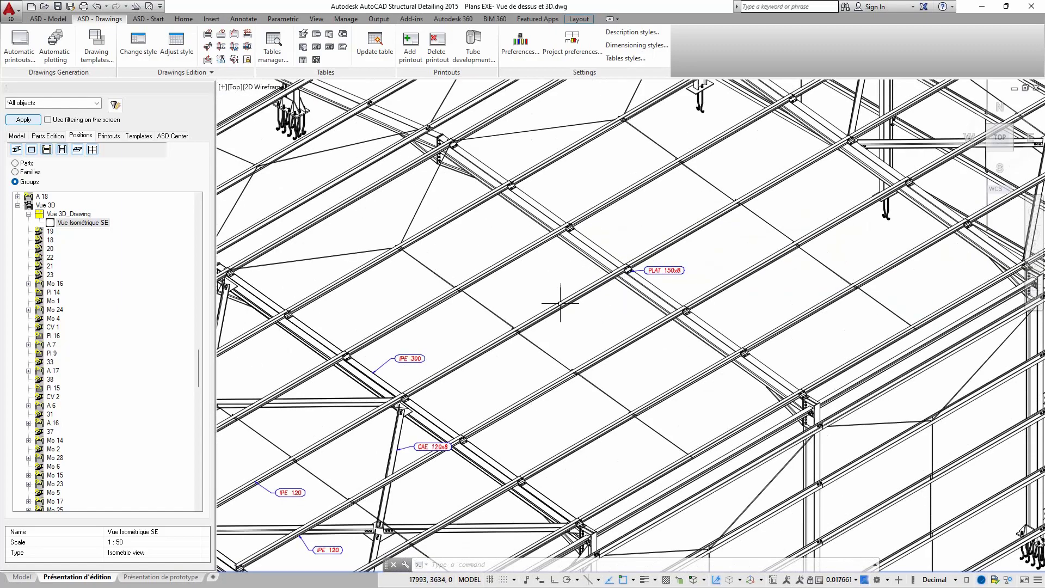
pyautogui.scroll(4, 538, 279)
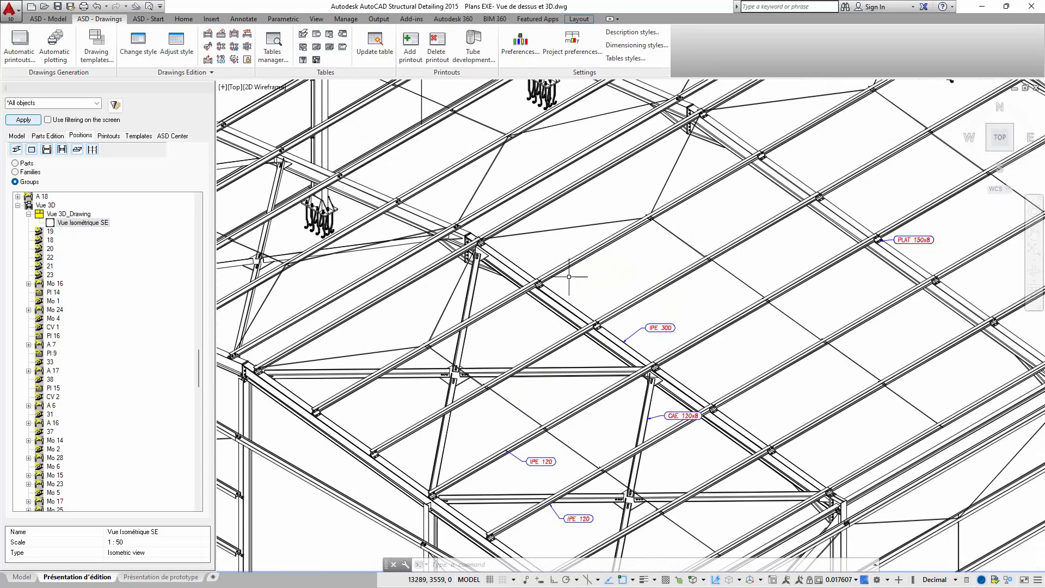
pyautogui.scroll(-5, 538, 280)
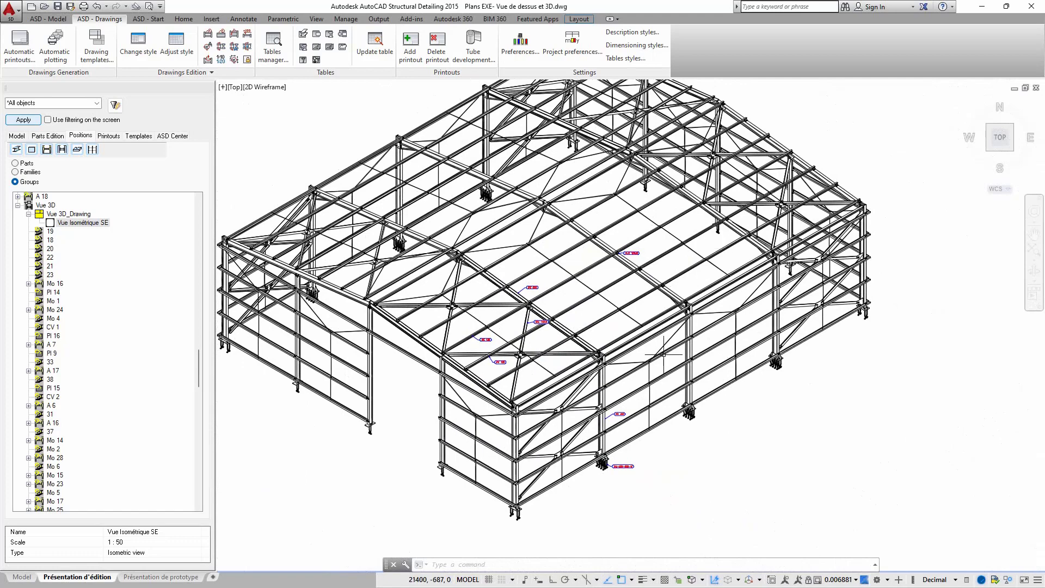
pyautogui.scroll(8, 663, 354)
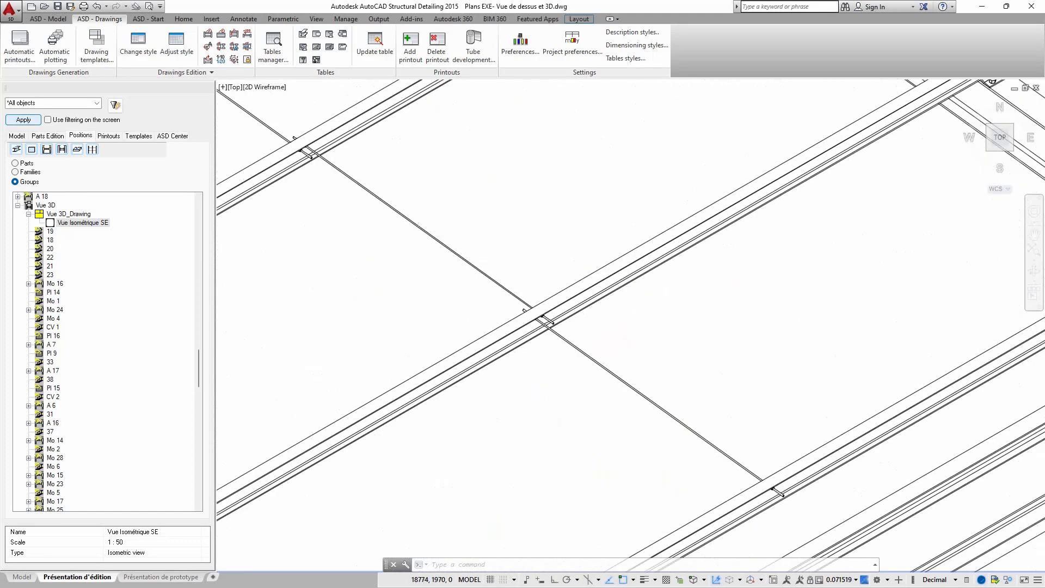
pyautogui.press('Return')
pyautogui.click(420, 229)
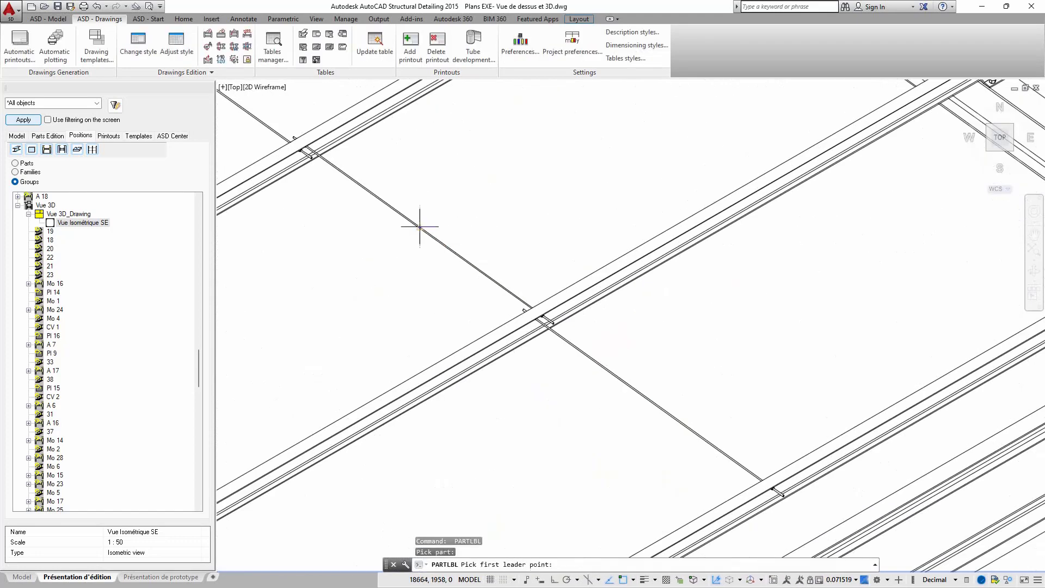
pyautogui.click(428, 220)
pyautogui.click(479, 194)
pyautogui.scroll(-6, 514, 218)
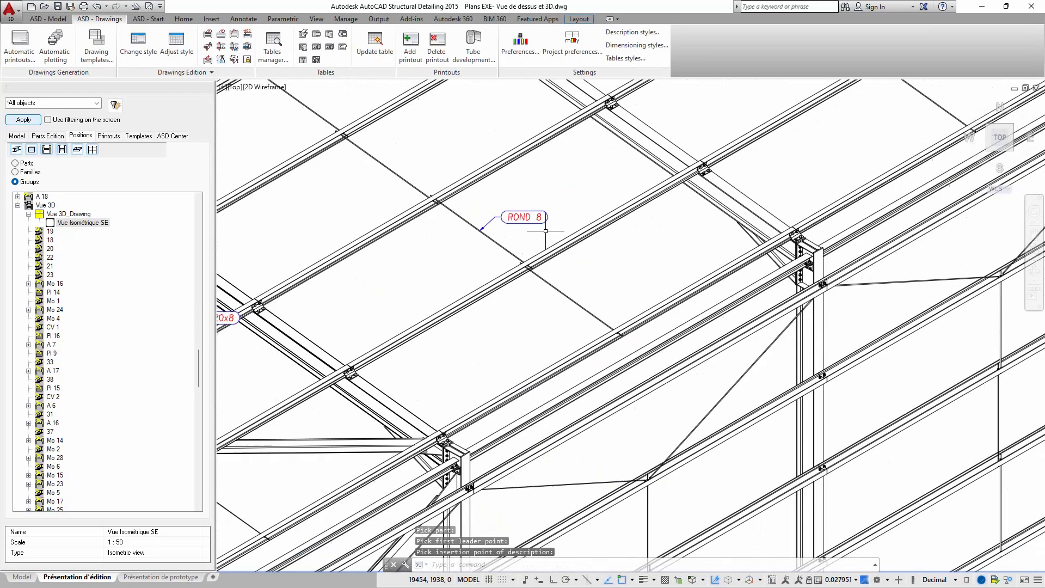
# Copy the two purlin labels from the front braced roof bay onto the same purlins in the second roof bay.
pyautogui.scroll(-5, 445, 185)
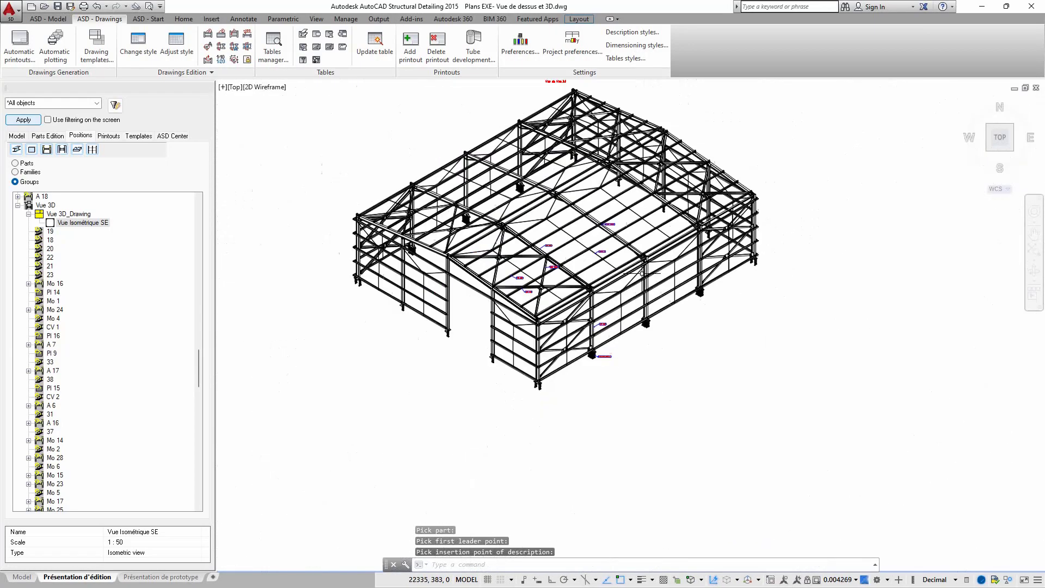
pyautogui.scroll(8, 473, 294)
pyautogui.moveTo(474, 294); pyautogui.dragTo(565, 244, button='middle')
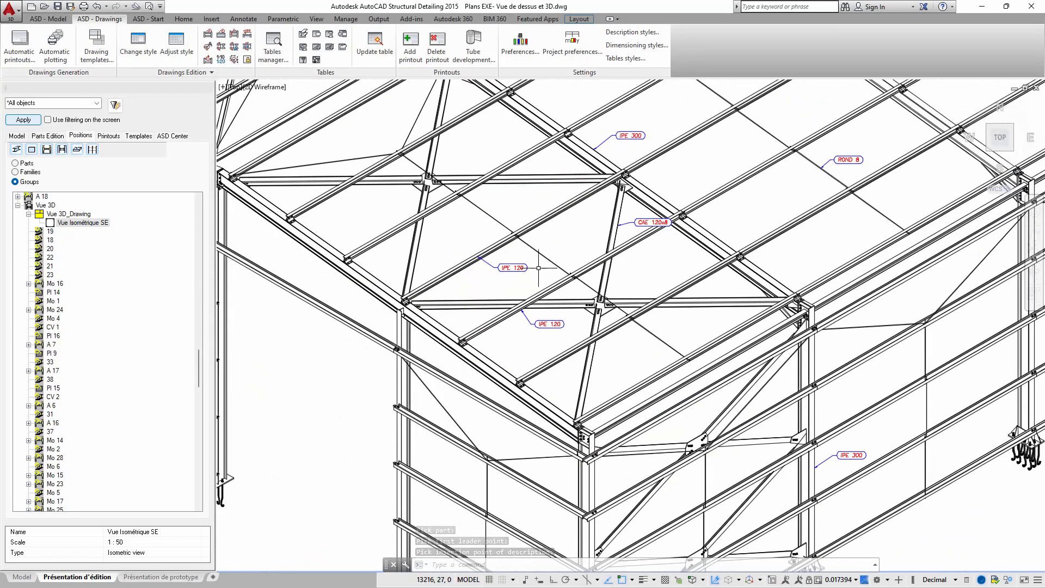
pyautogui.scroll(4, 516, 282)
pyautogui.click(494, 261)
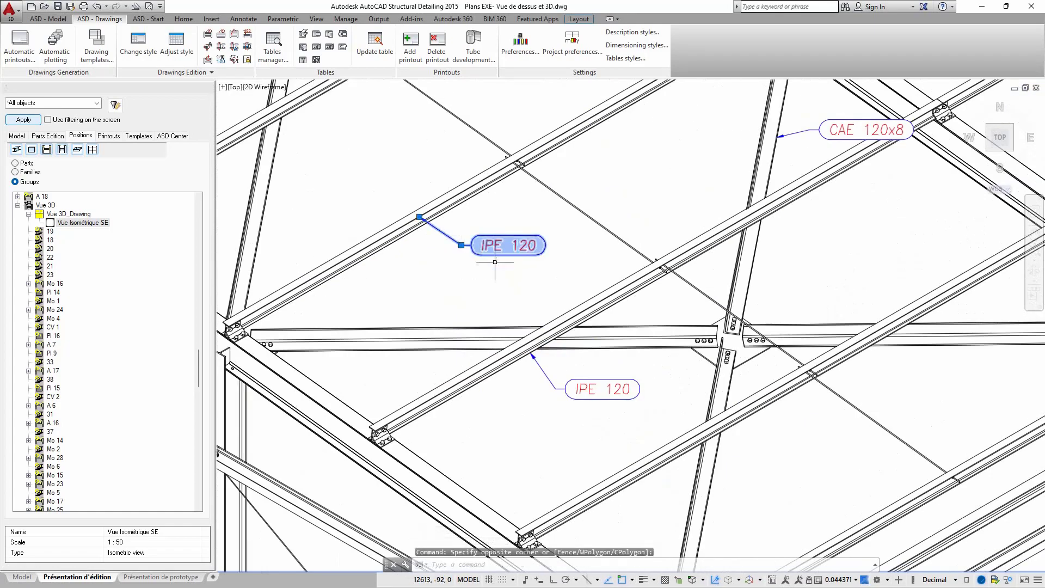
pyautogui.click(602, 422)
pyautogui.scroll(-4, 372, 223)
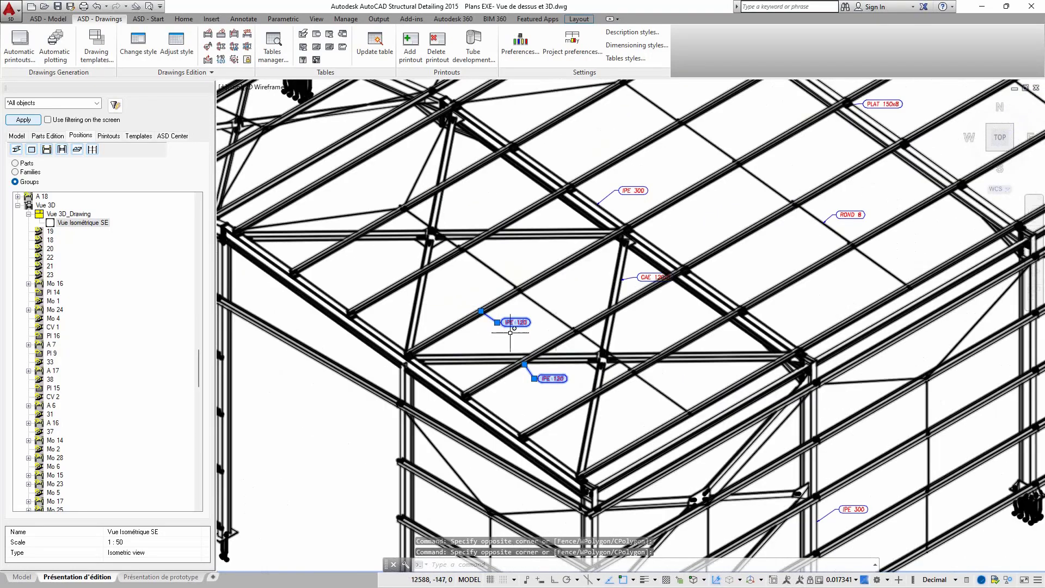
pyautogui.click(182, 19)
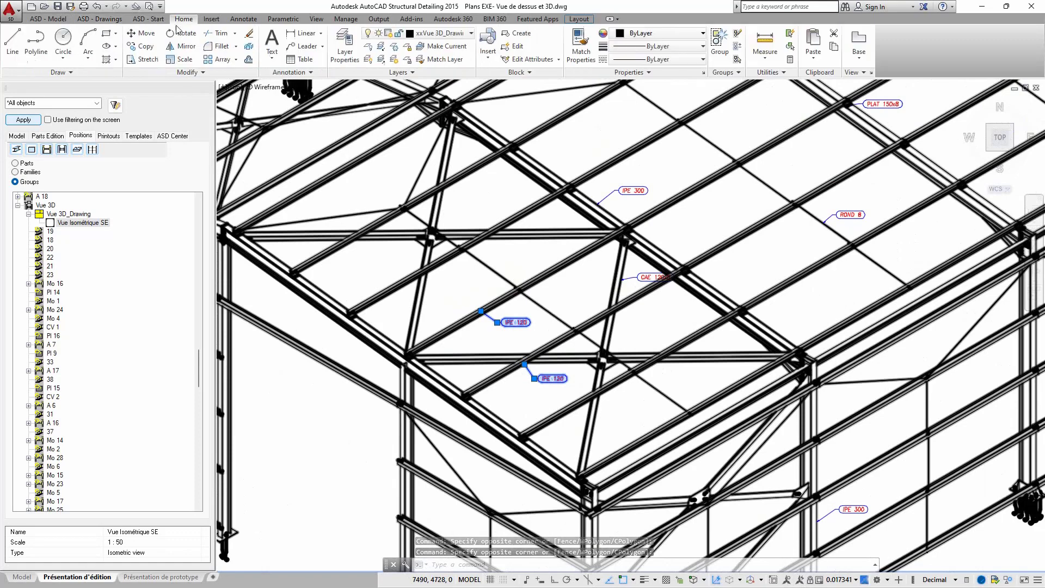
pyautogui.click(142, 46)
pyautogui.moveTo(478, 307); pyautogui.dragTo(403, 272, button='middle')
pyautogui.click(403, 272)
pyautogui.scroll(2, 637, 150)
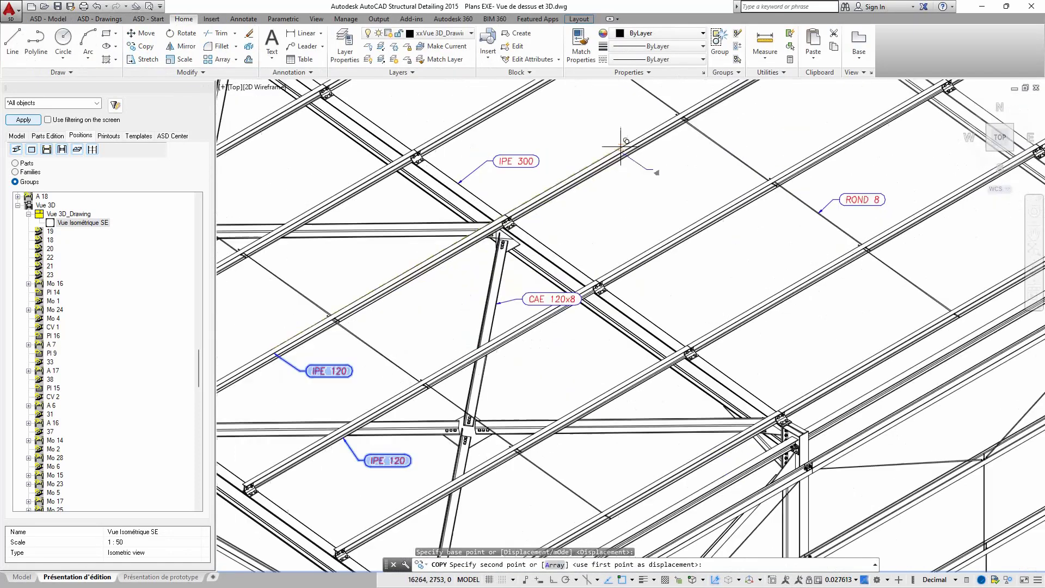
pyautogui.click(615, 148)
pyautogui.scroll(-2, 670, 288)
pyautogui.scroll(-5, 669, 283)
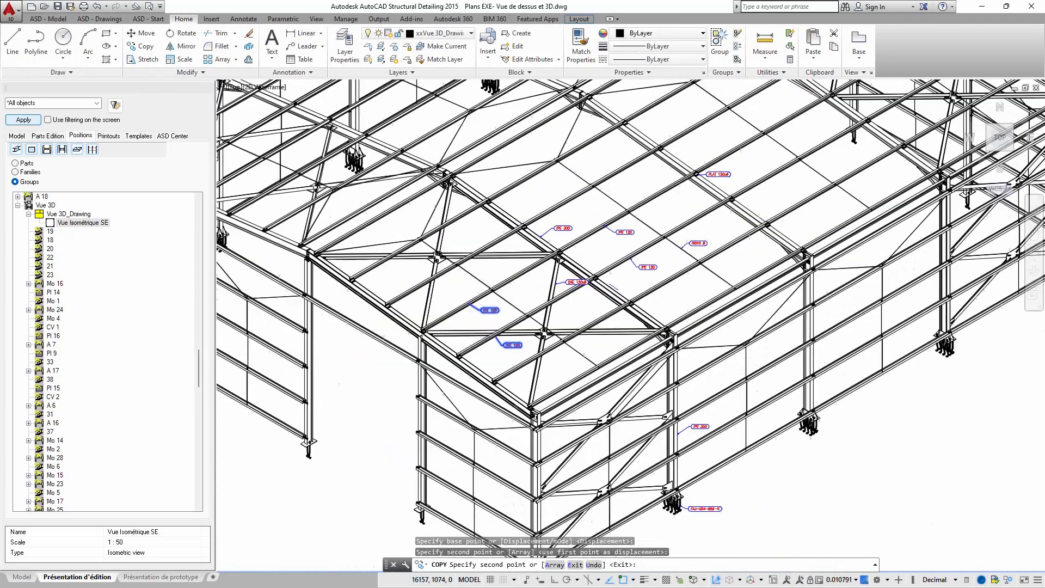
pyautogui.press('Escape')
# Examine the labelled isometric view of the hangar, checking the placement of the part labels across the roof and long side wall.
pyautogui.scroll(4, 484, 241)
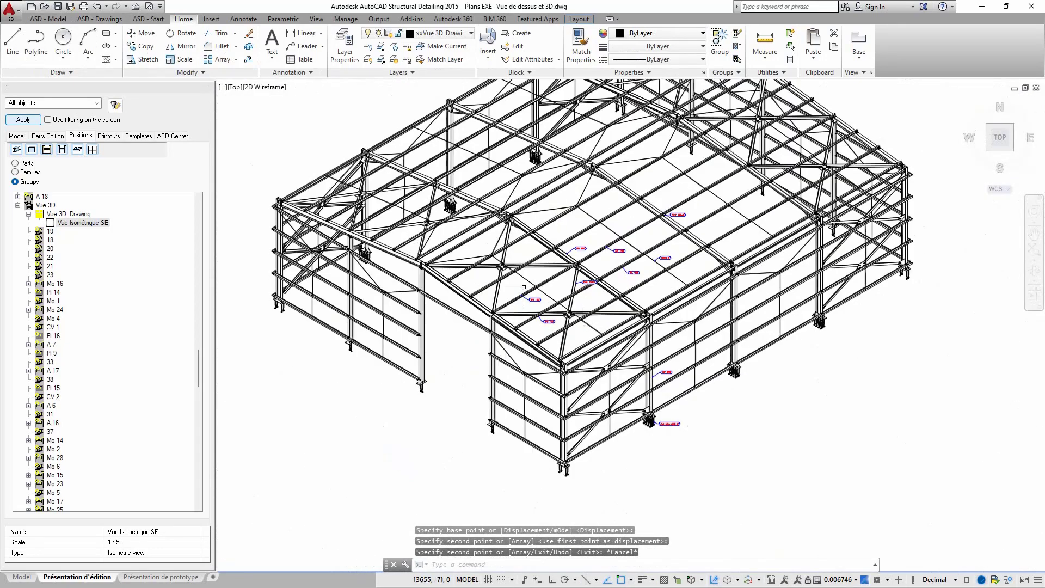
pyautogui.scroll(-2, 443, 206)
pyautogui.scroll(1, 659, 351)
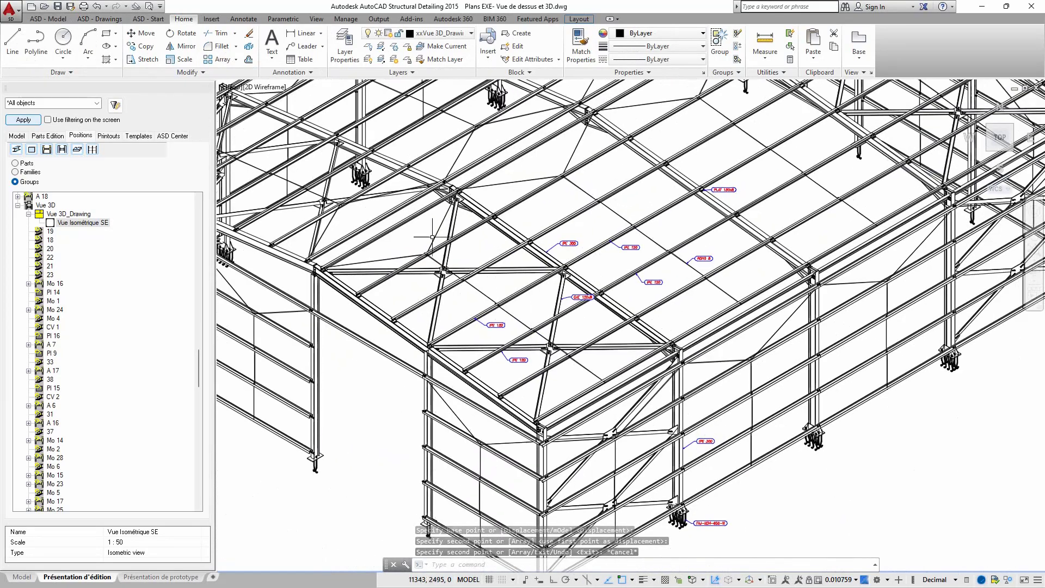
pyautogui.scroll(1, 708, 283)
pyautogui.scroll(-1, 779, 201)
pyautogui.scroll(1, 778, 201)
pyautogui.scroll(-1, 631, 254)
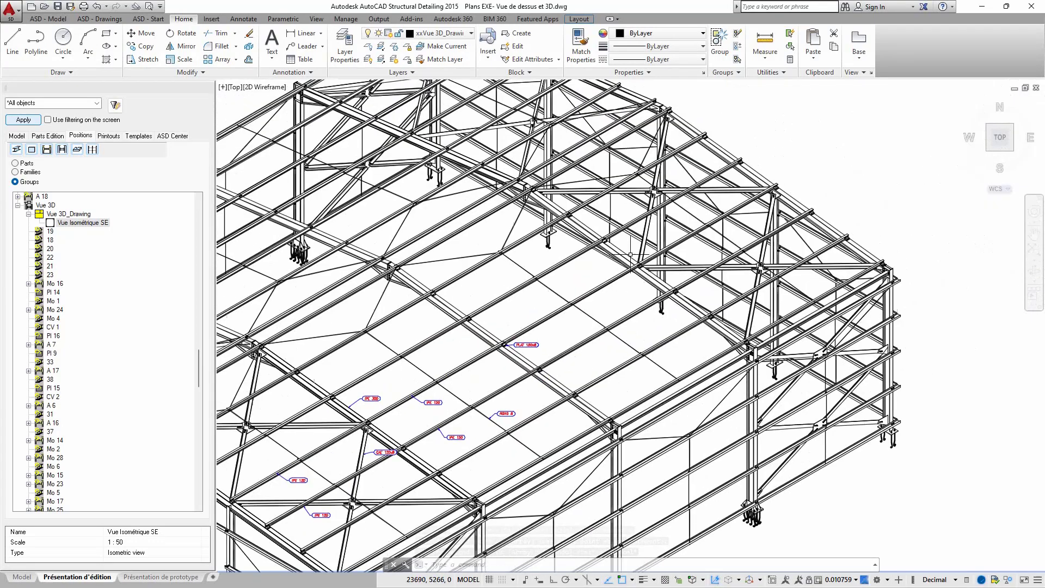
pyautogui.scroll(1, 812, 281)
pyautogui.scroll(-2, 634, 322)
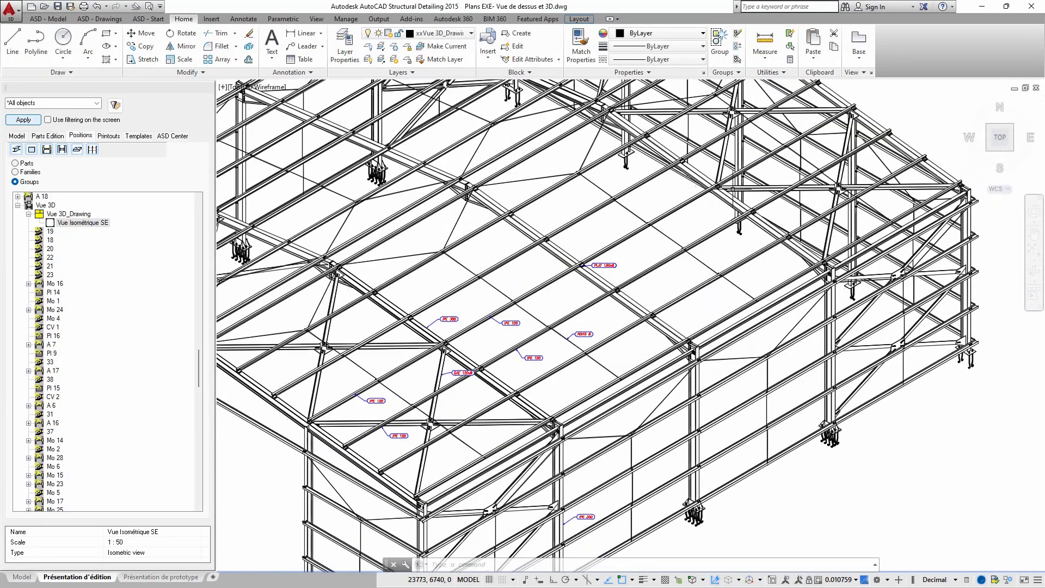
pyautogui.scroll(-1, 653, 283)
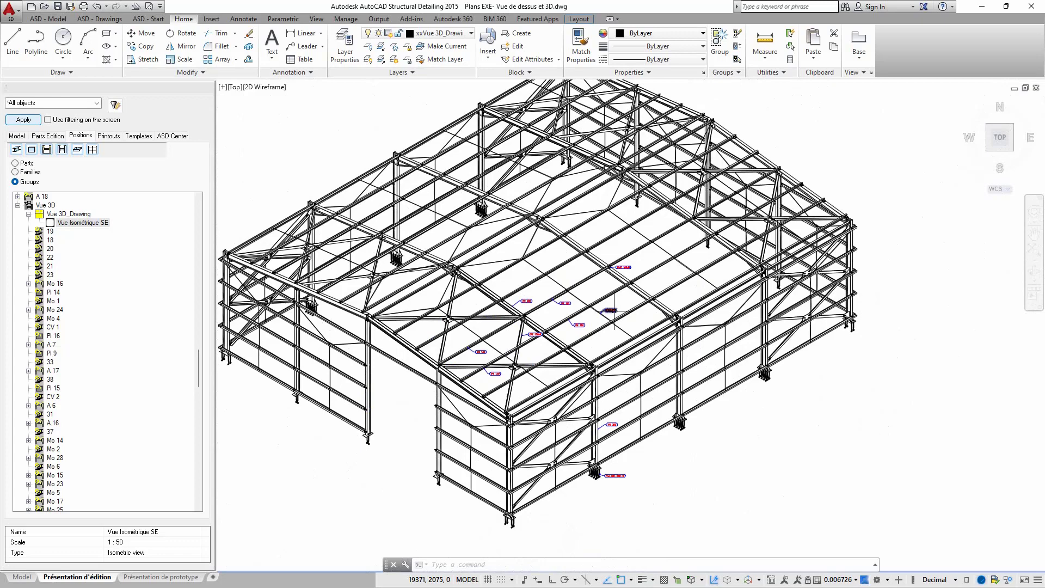
pyautogui.moveTo(661, 385); pyautogui.dragTo(673, 342, button='middle')
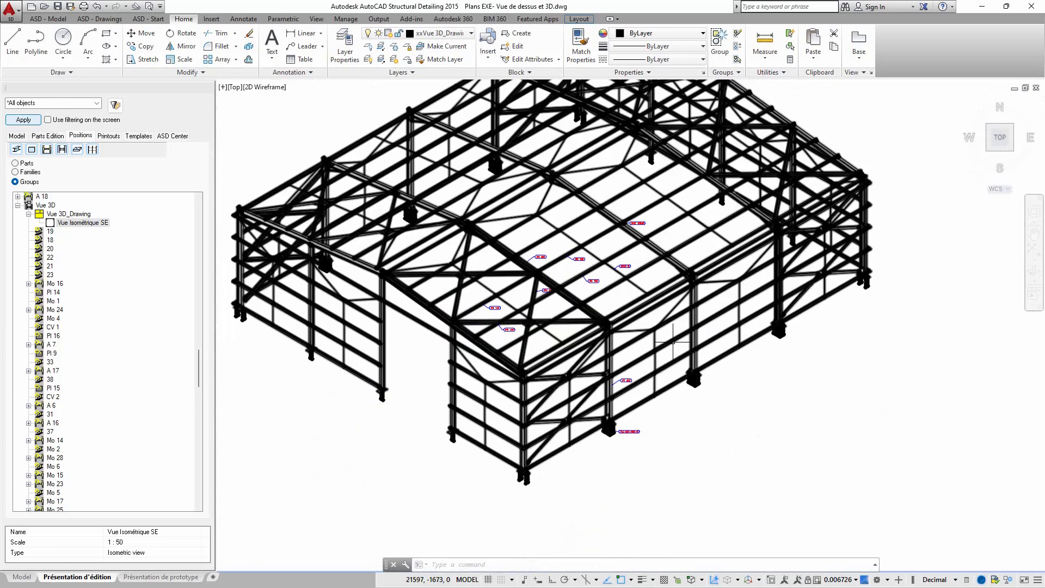
pyautogui.scroll(1, 505, 385)
pyautogui.scroll(-4, 512, 337)
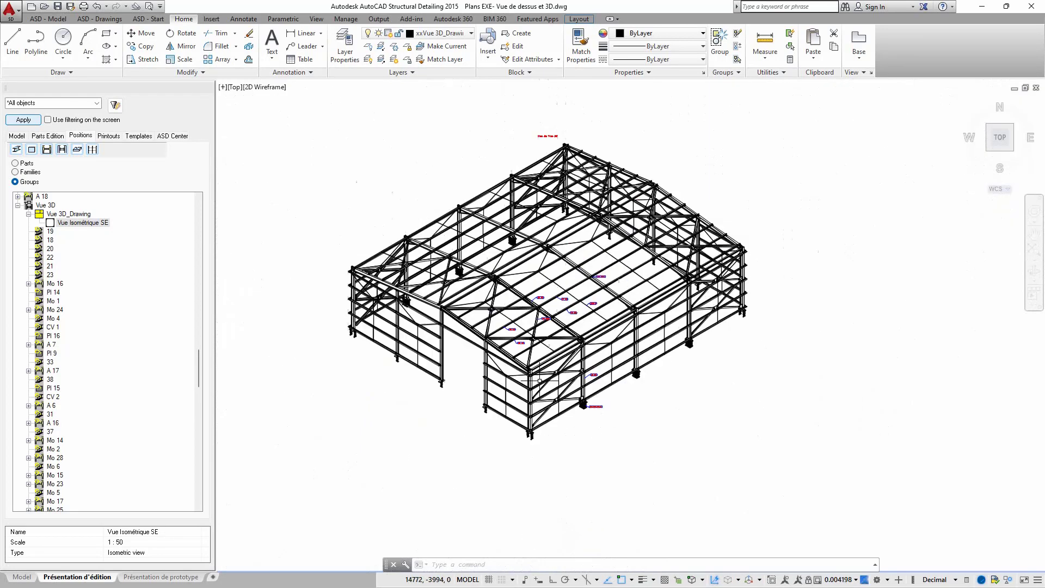
pyautogui.scroll(2, 516, 302)
pyautogui.scroll(3, 511, 350)
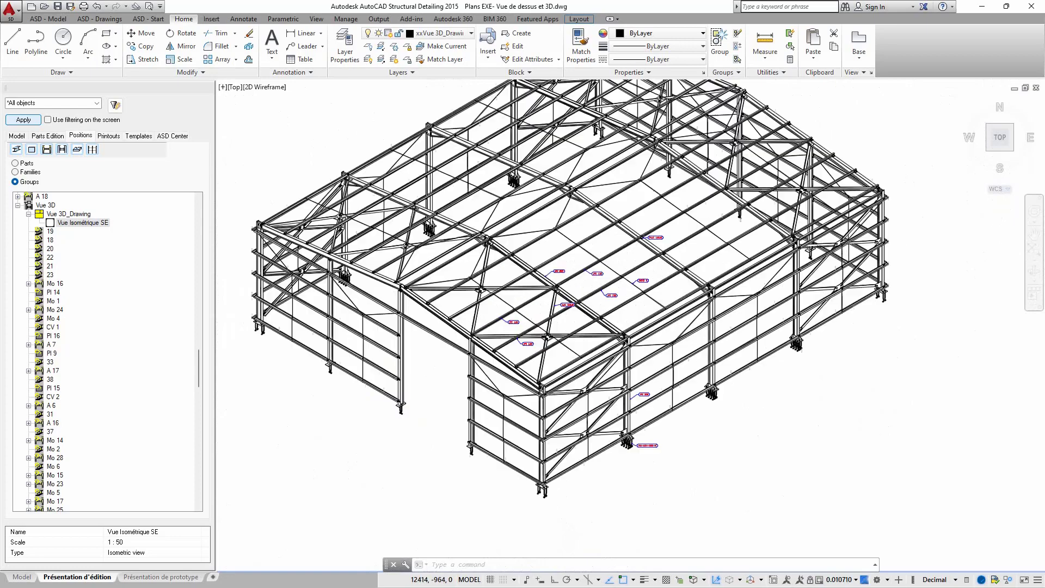
pyautogui.scroll(-2, 511, 349)
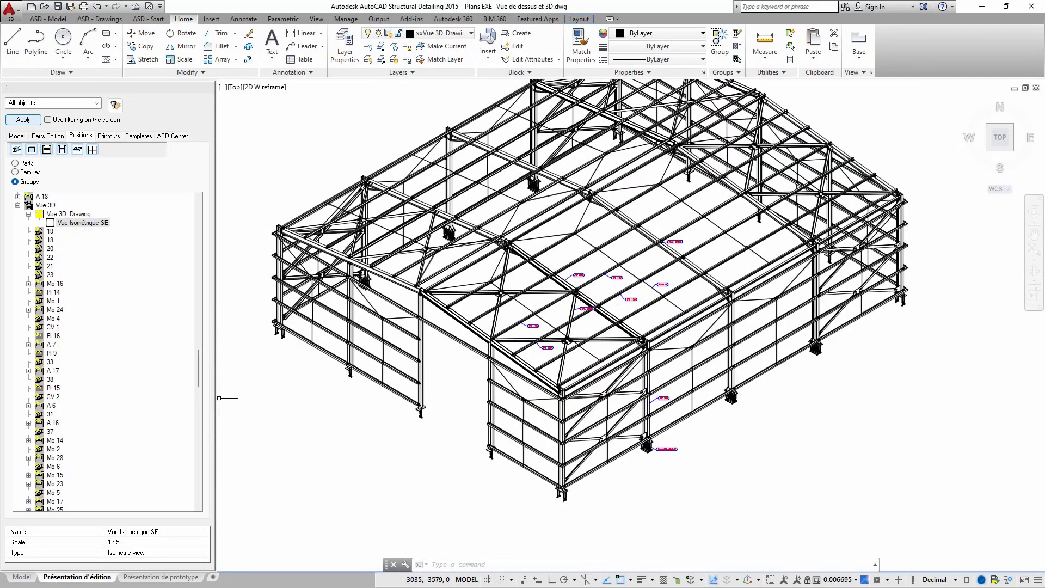
# Switch to the drawing Plans EXE-00.dwg and examine the part labels on the roof, gable and side walls of its isometric view.
pyautogui.hotkey('ctrl', 'Tab')
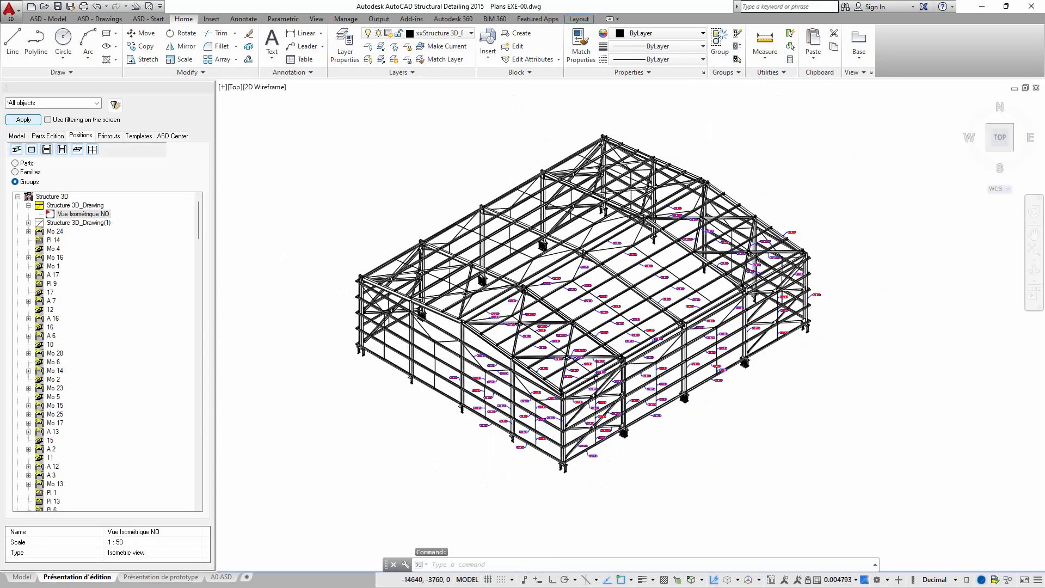
pyautogui.scroll(2, 598, 381)
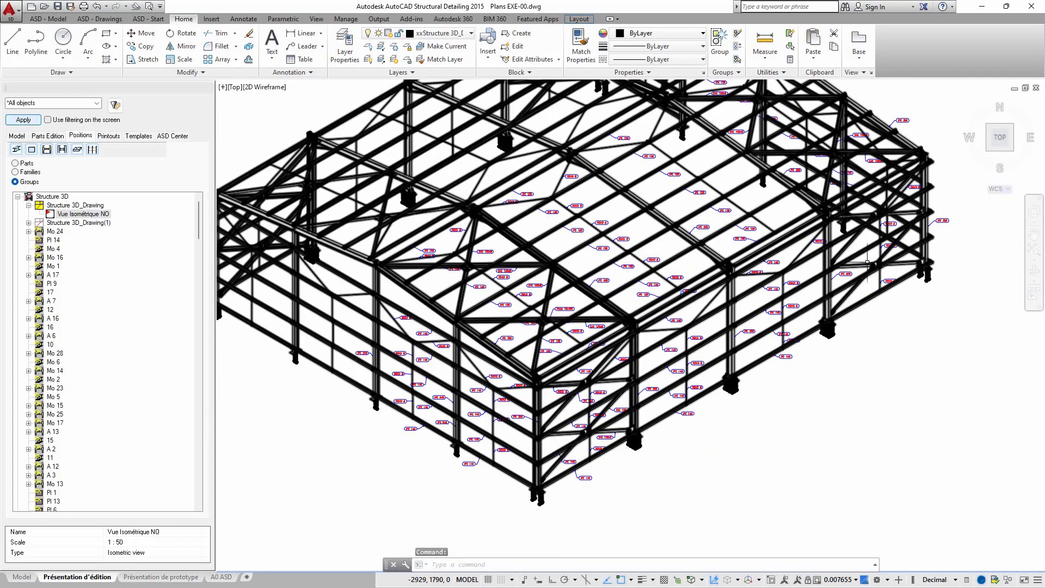
pyautogui.scroll(4, 643, 368)
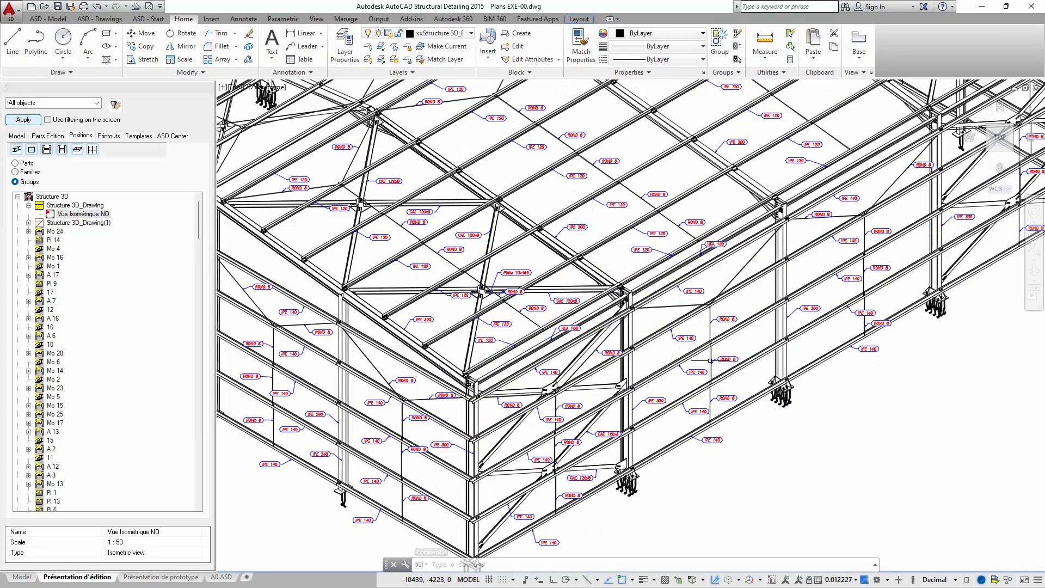
pyautogui.moveTo(667, 275); pyautogui.dragTo(761, 288, button='middle')
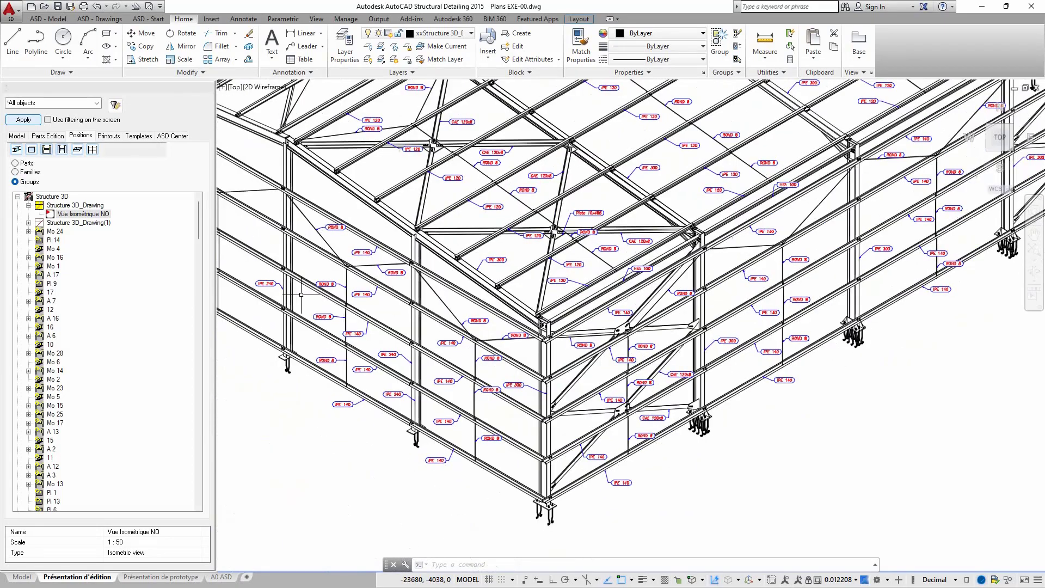
pyautogui.scroll(-5, 586, 197)
pyautogui.scroll(3, 414, 210)
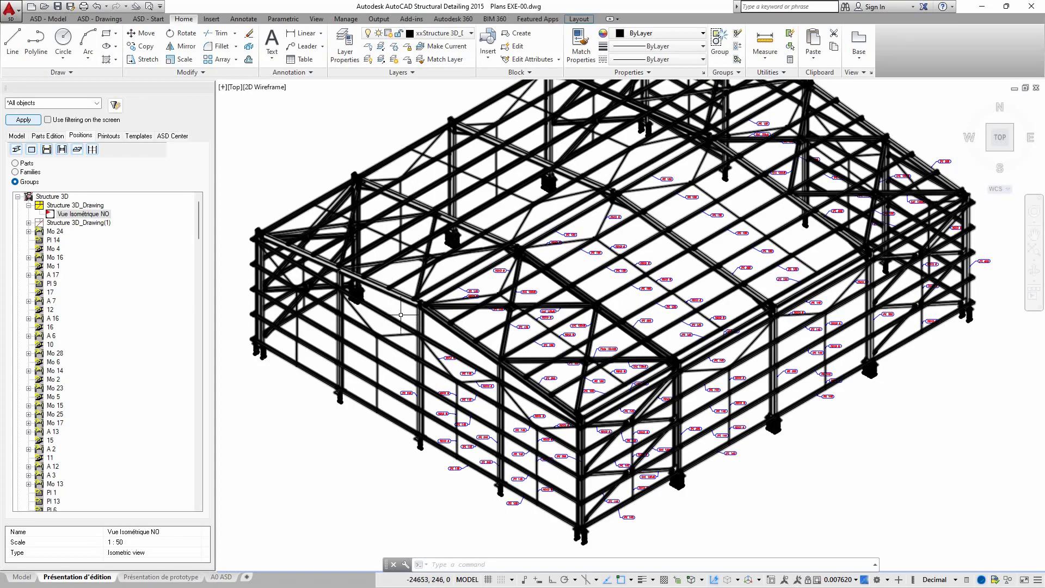
pyautogui.scroll(3, 589, 340)
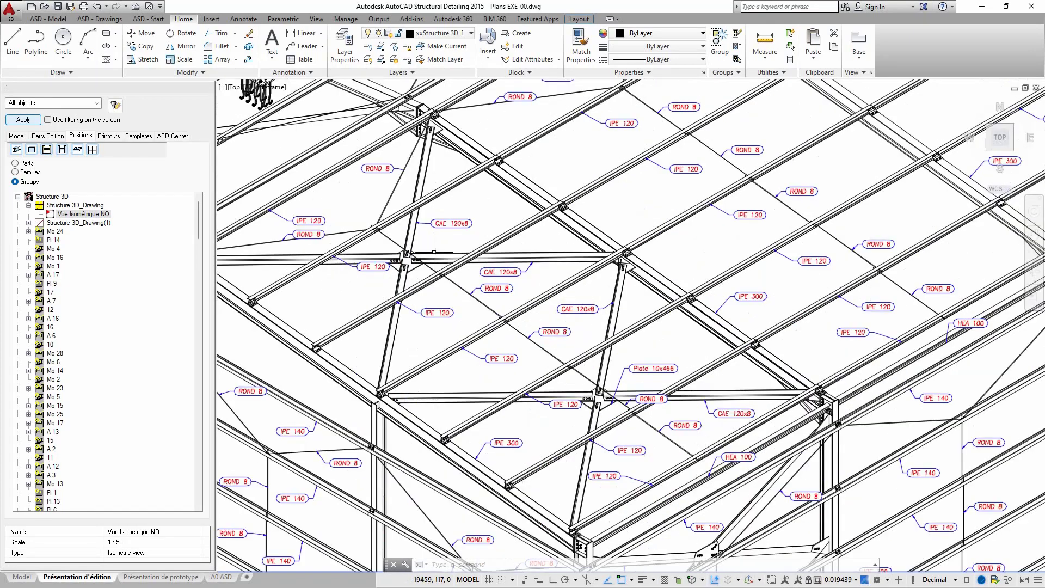
# Try labelling the vertical column beneath the unlabelled rear roof slope with its profile name, placing the text beside the column.
pyautogui.scroll(-5, 707, 297)
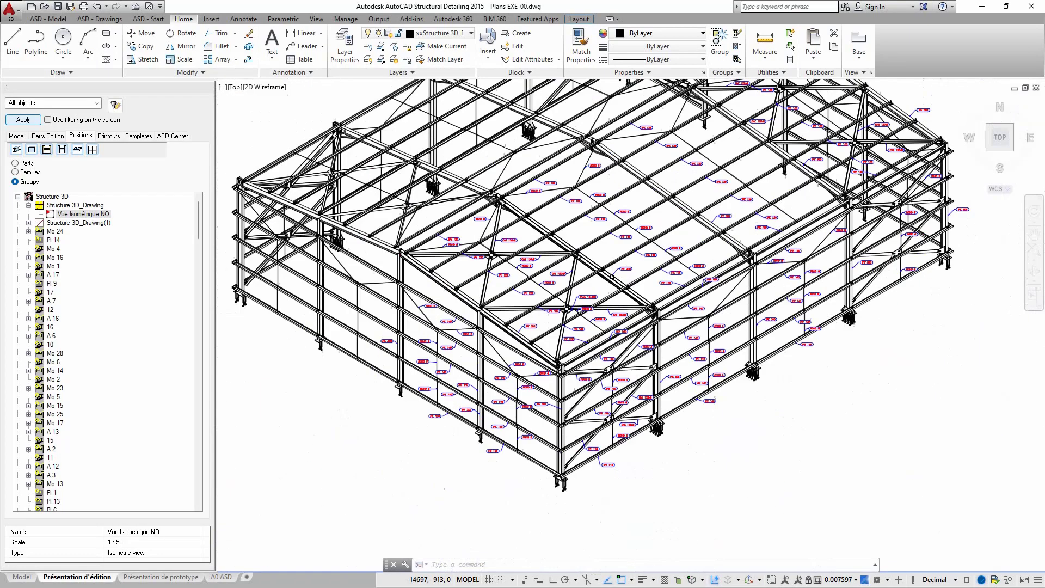
pyautogui.click(103, 19)
pyautogui.click(248, 37)
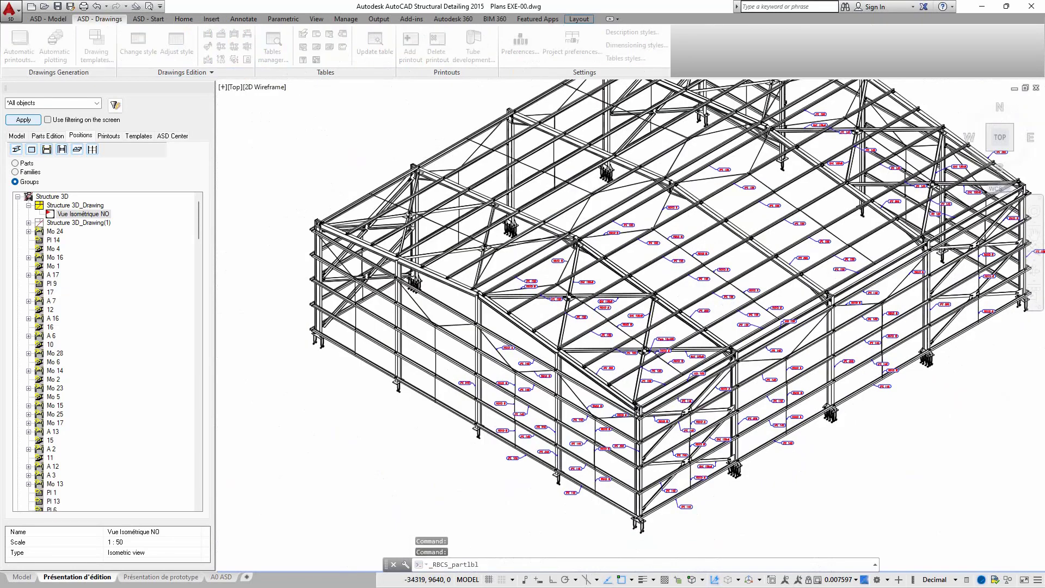
pyautogui.scroll(8, 398, 211)
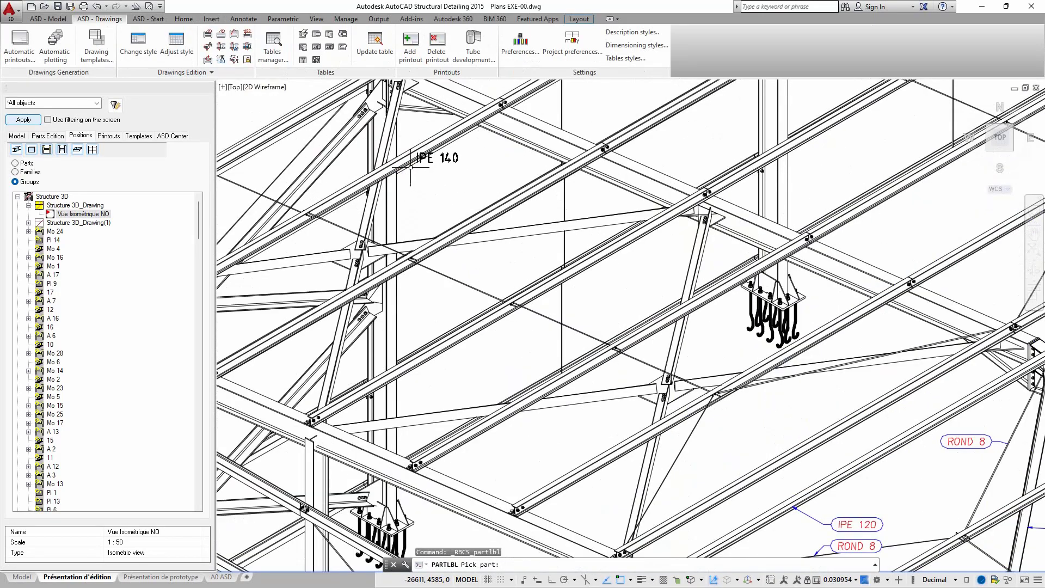
pyautogui.click(397, 211)
pyautogui.click(399, 195)
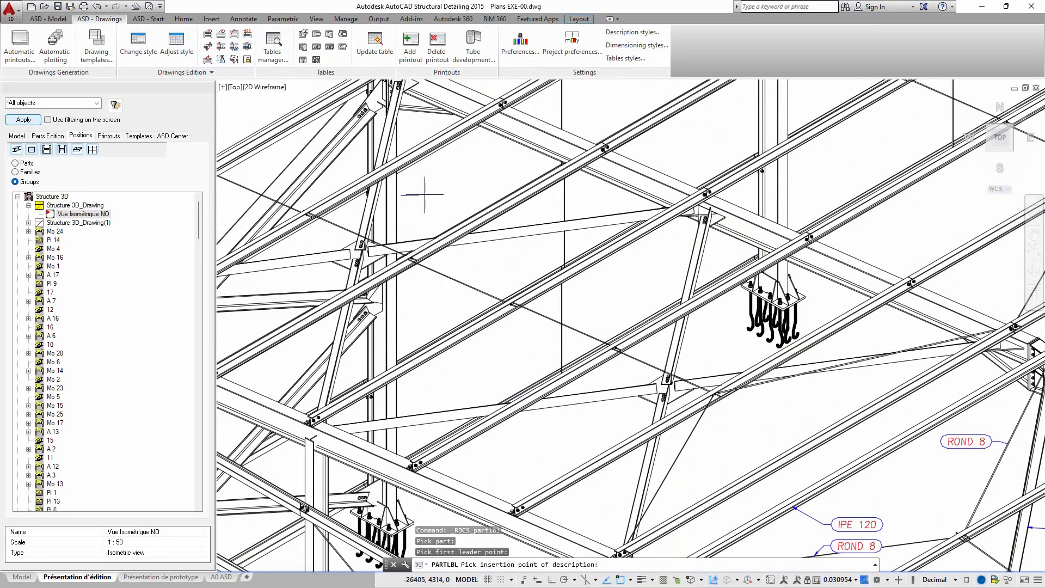
pyautogui.click(423, 184)
pyautogui.scroll(-6, 423, 183)
pyautogui.scroll(6, 428, 196)
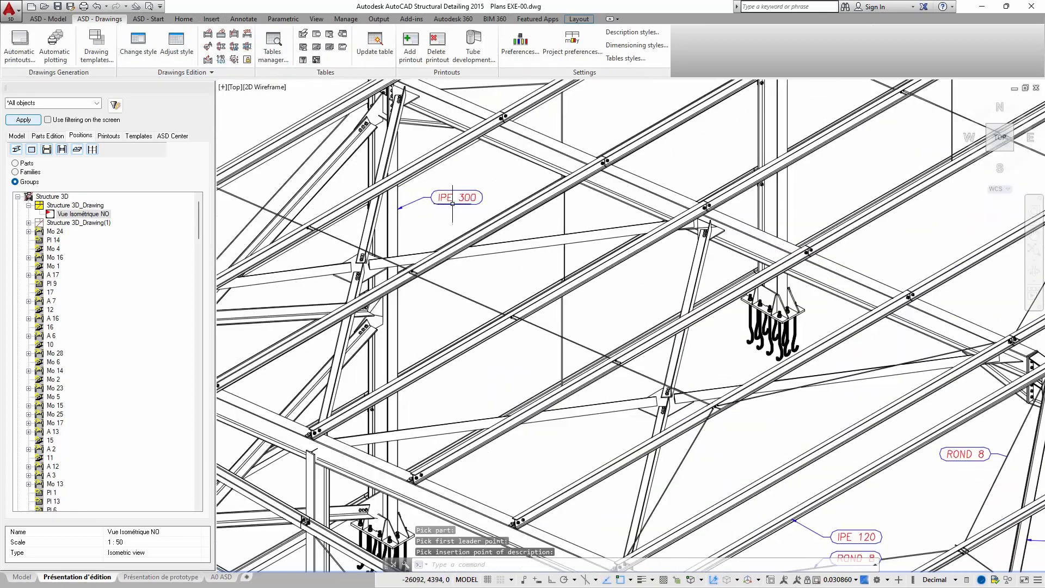
# Erase the profile label just placed beside the column under the rear roof slope.
pyautogui.click(430, 205)
pyautogui.click(423, 193)
pyautogui.press('Delete')
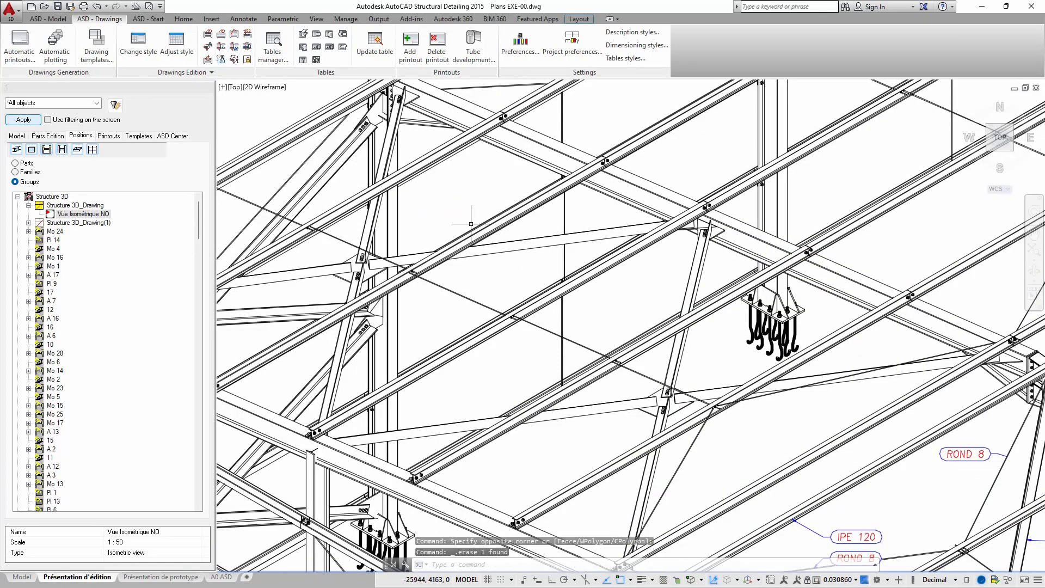
pyautogui.scroll(-8, 566, 357)
pyautogui.moveTo(566, 357); pyautogui.dragTo(502, 351, button='middle')
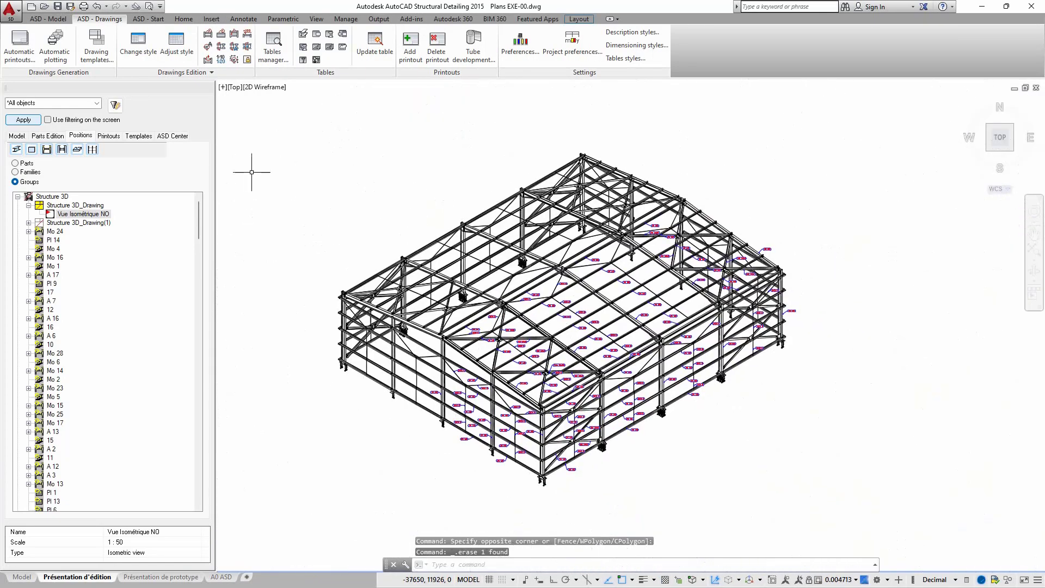